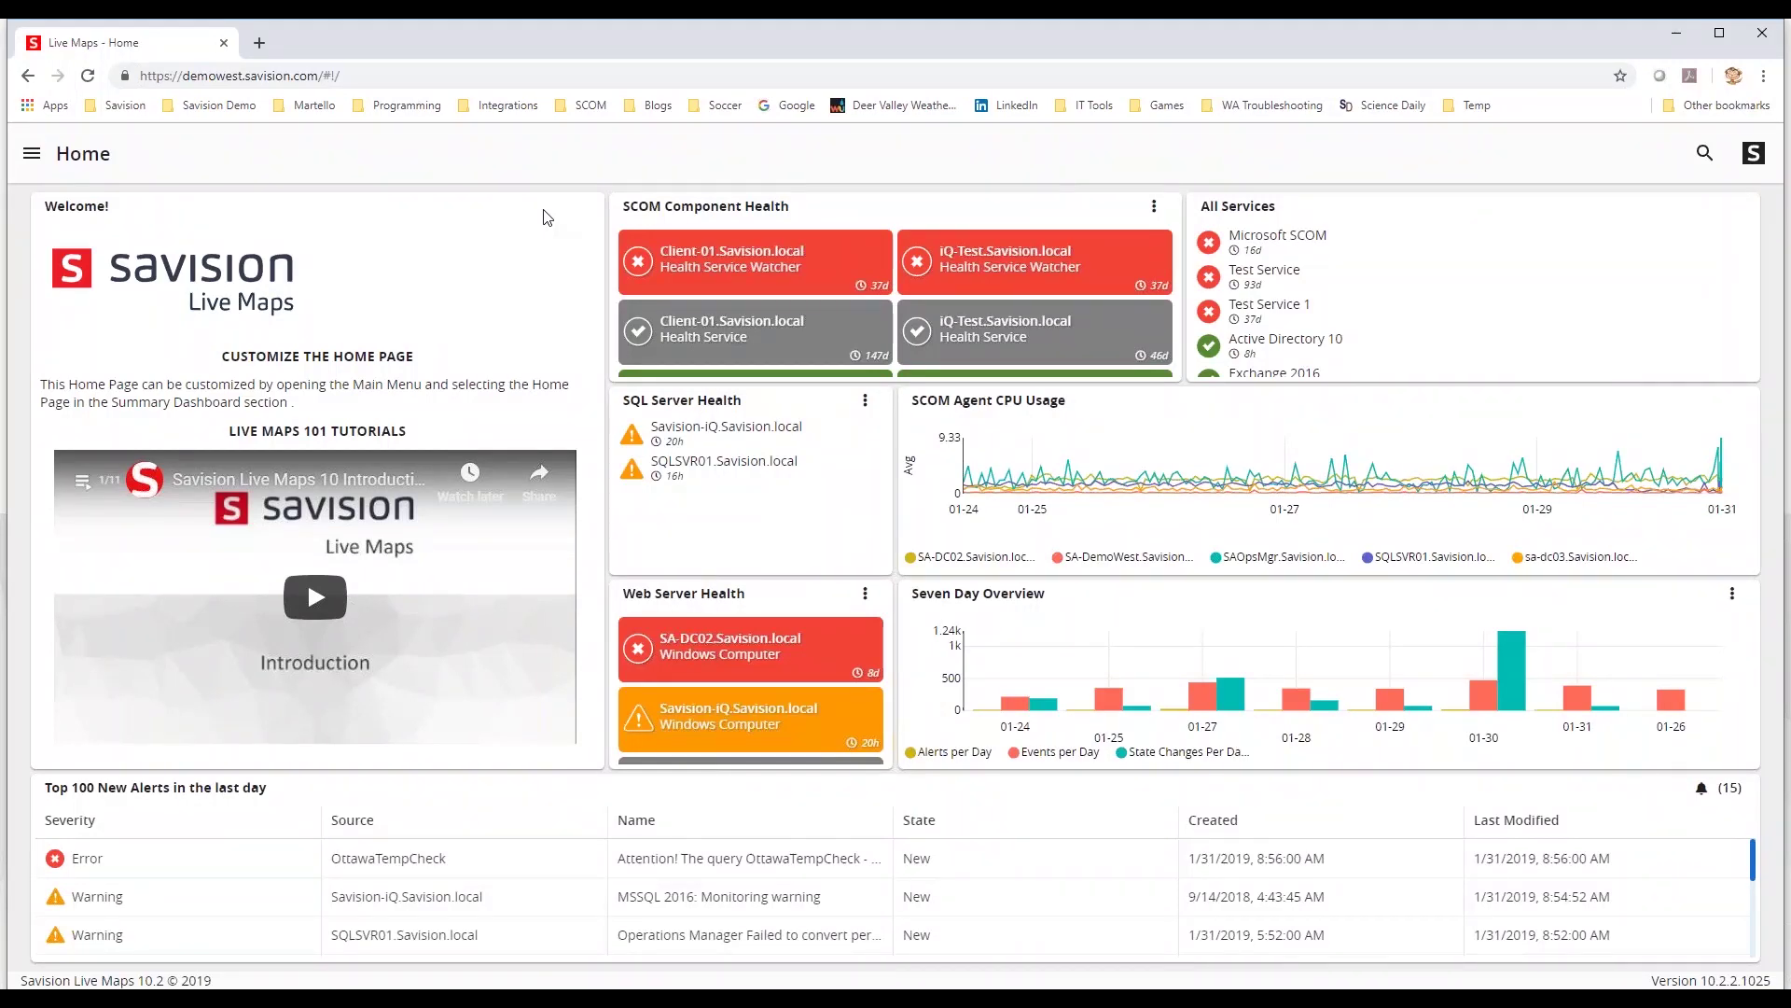
# Open the Services Overview page.
pyautogui.moveTo(1106, 482)
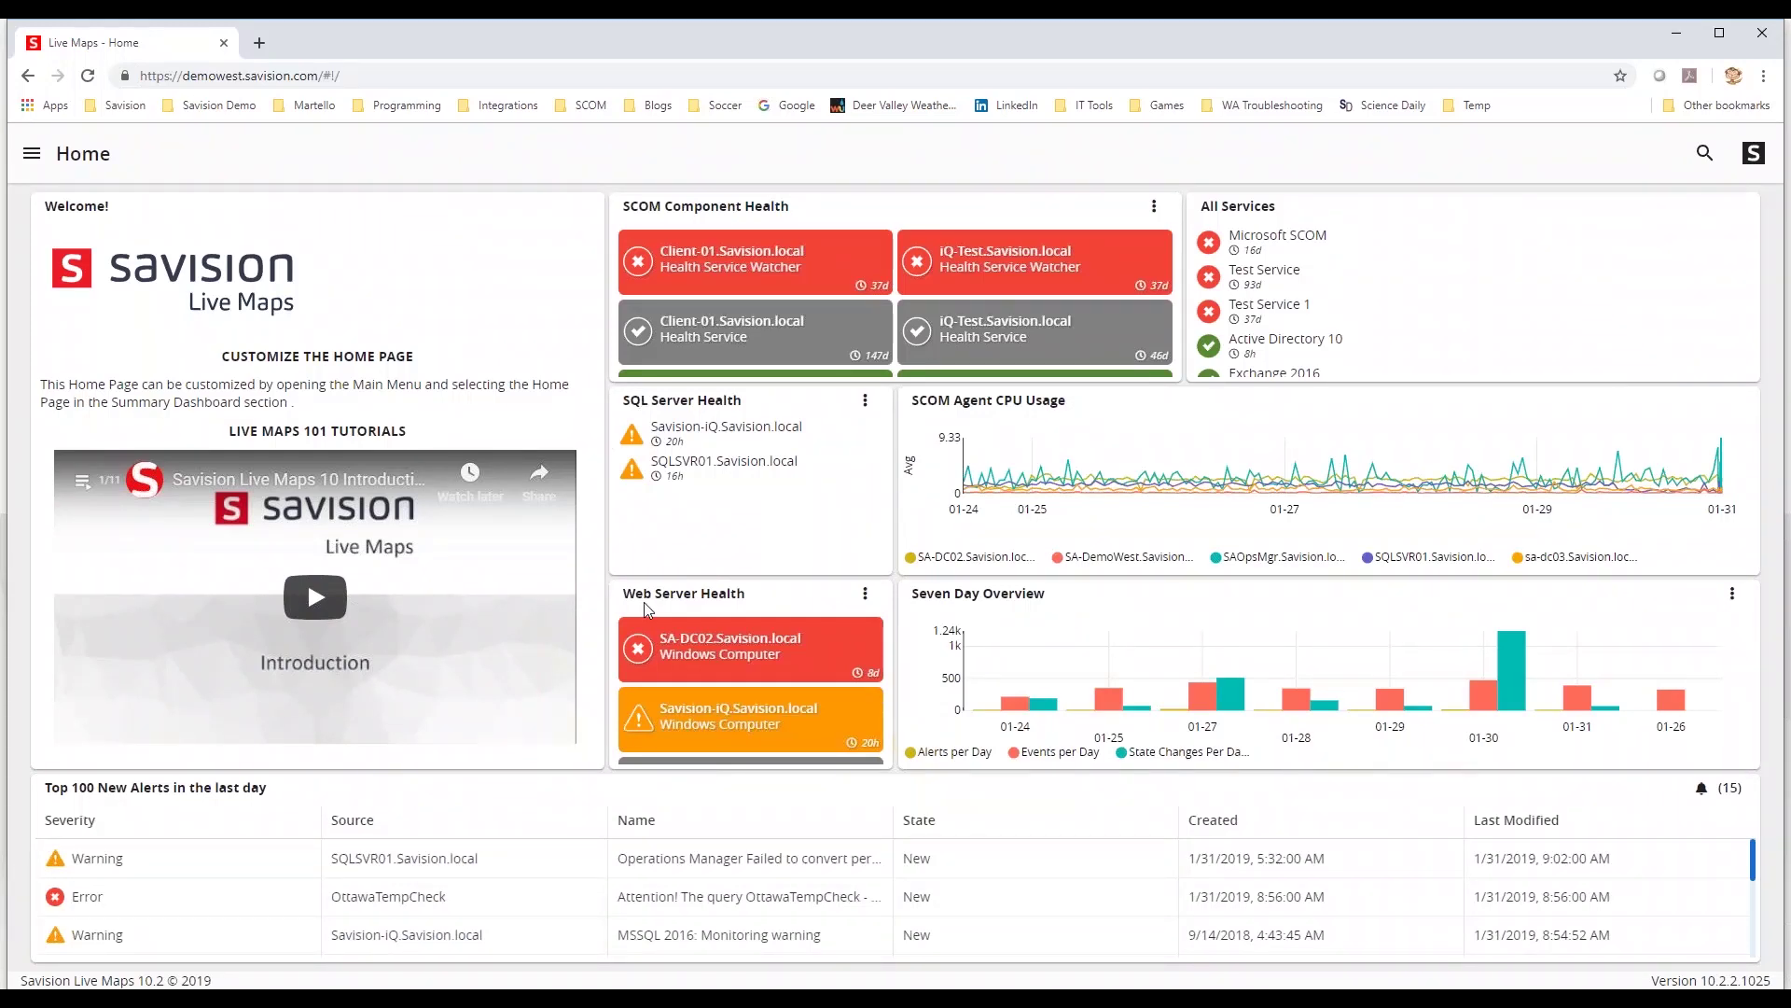
pyautogui.click(32, 155)
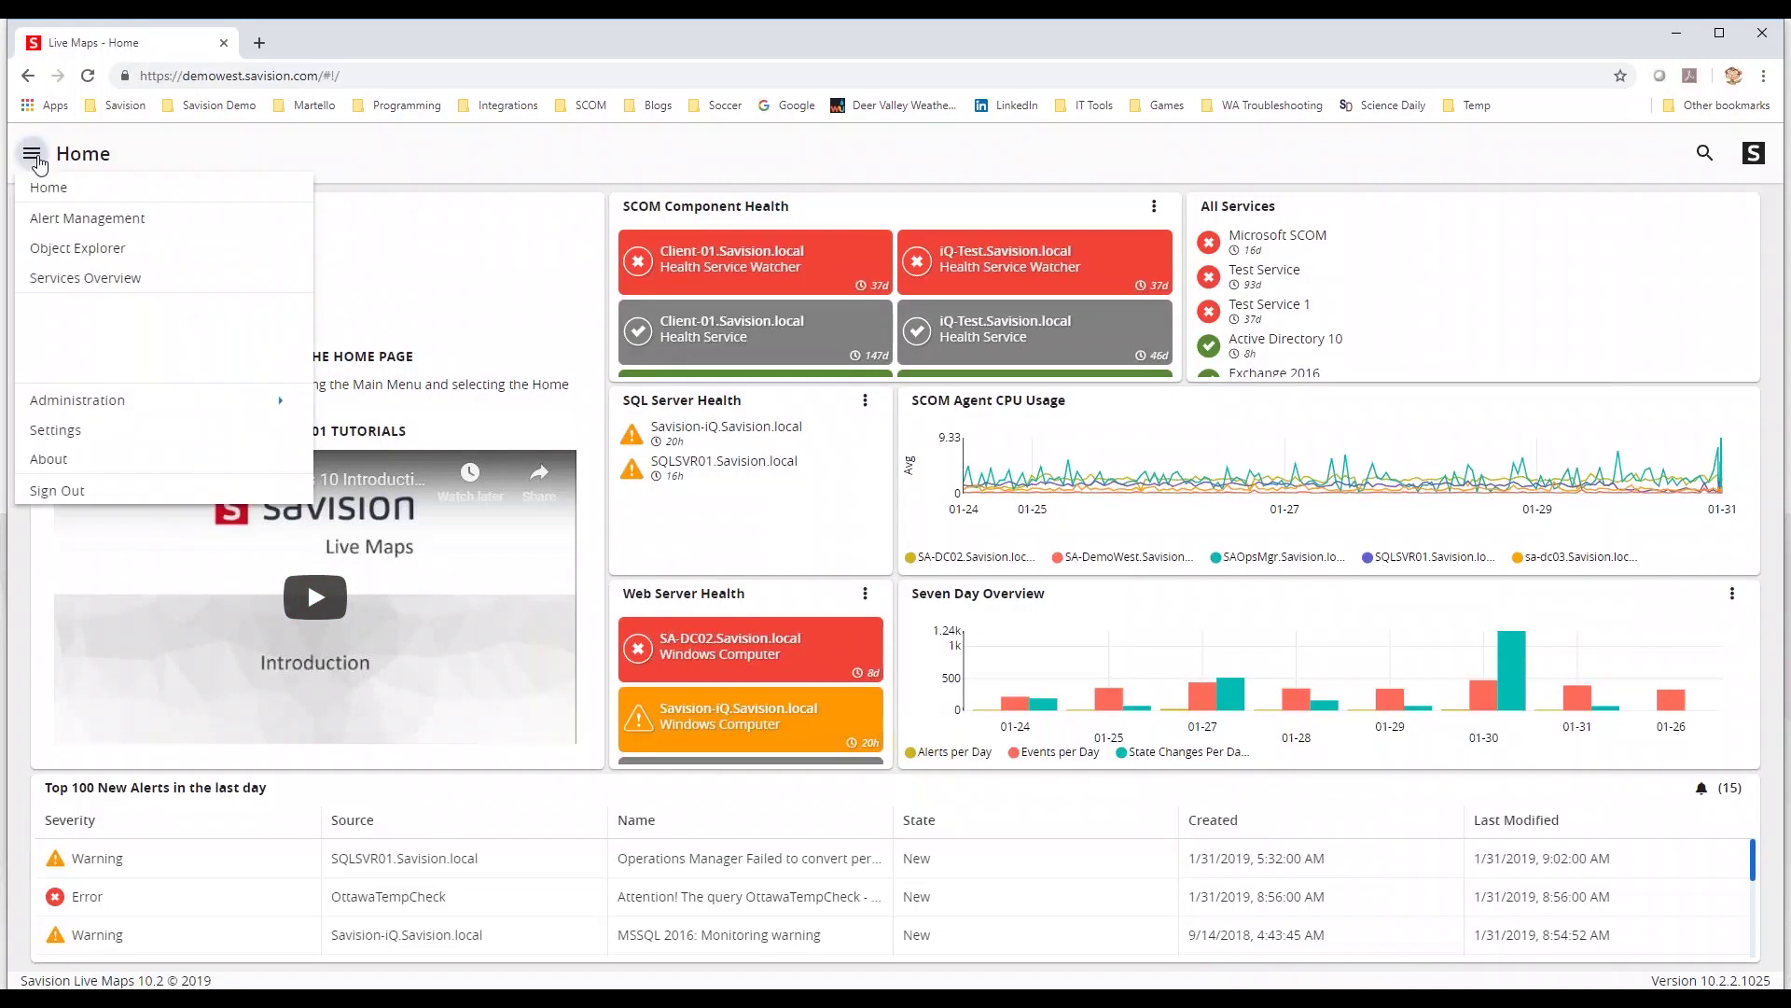
pyautogui.click(117, 291)
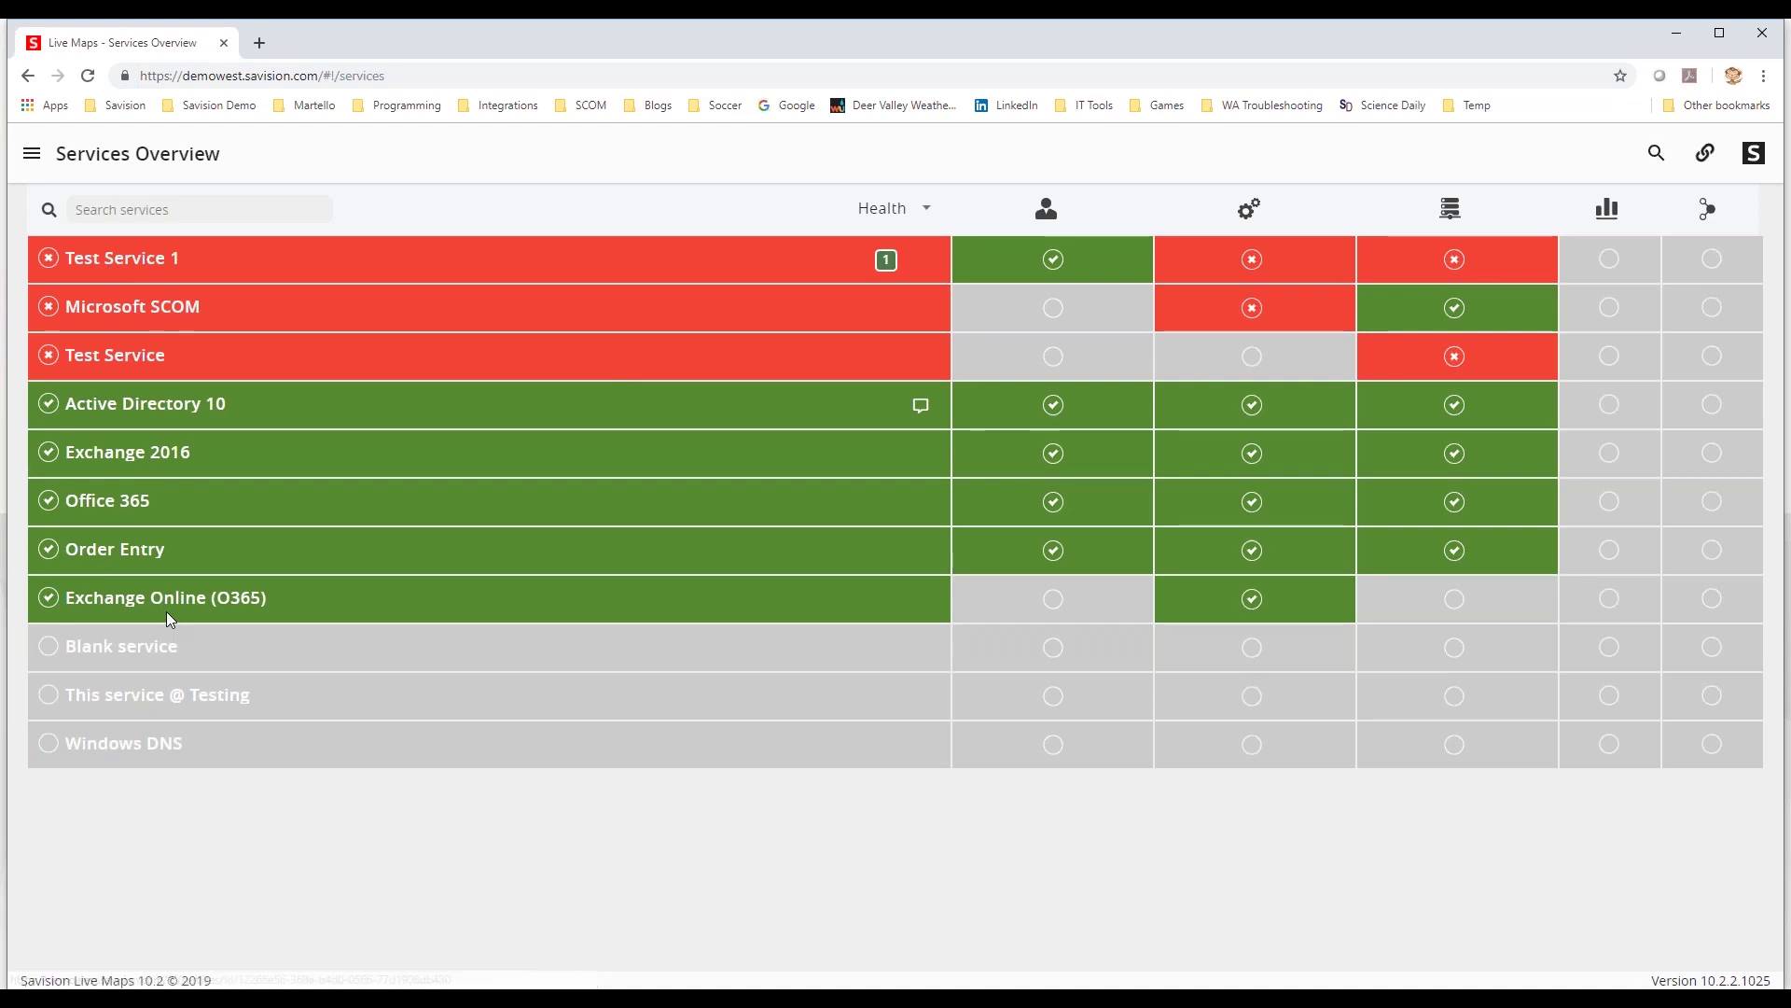
# Filter the services list by "scom" and clear the filter again.
pyautogui.click(105, 214)
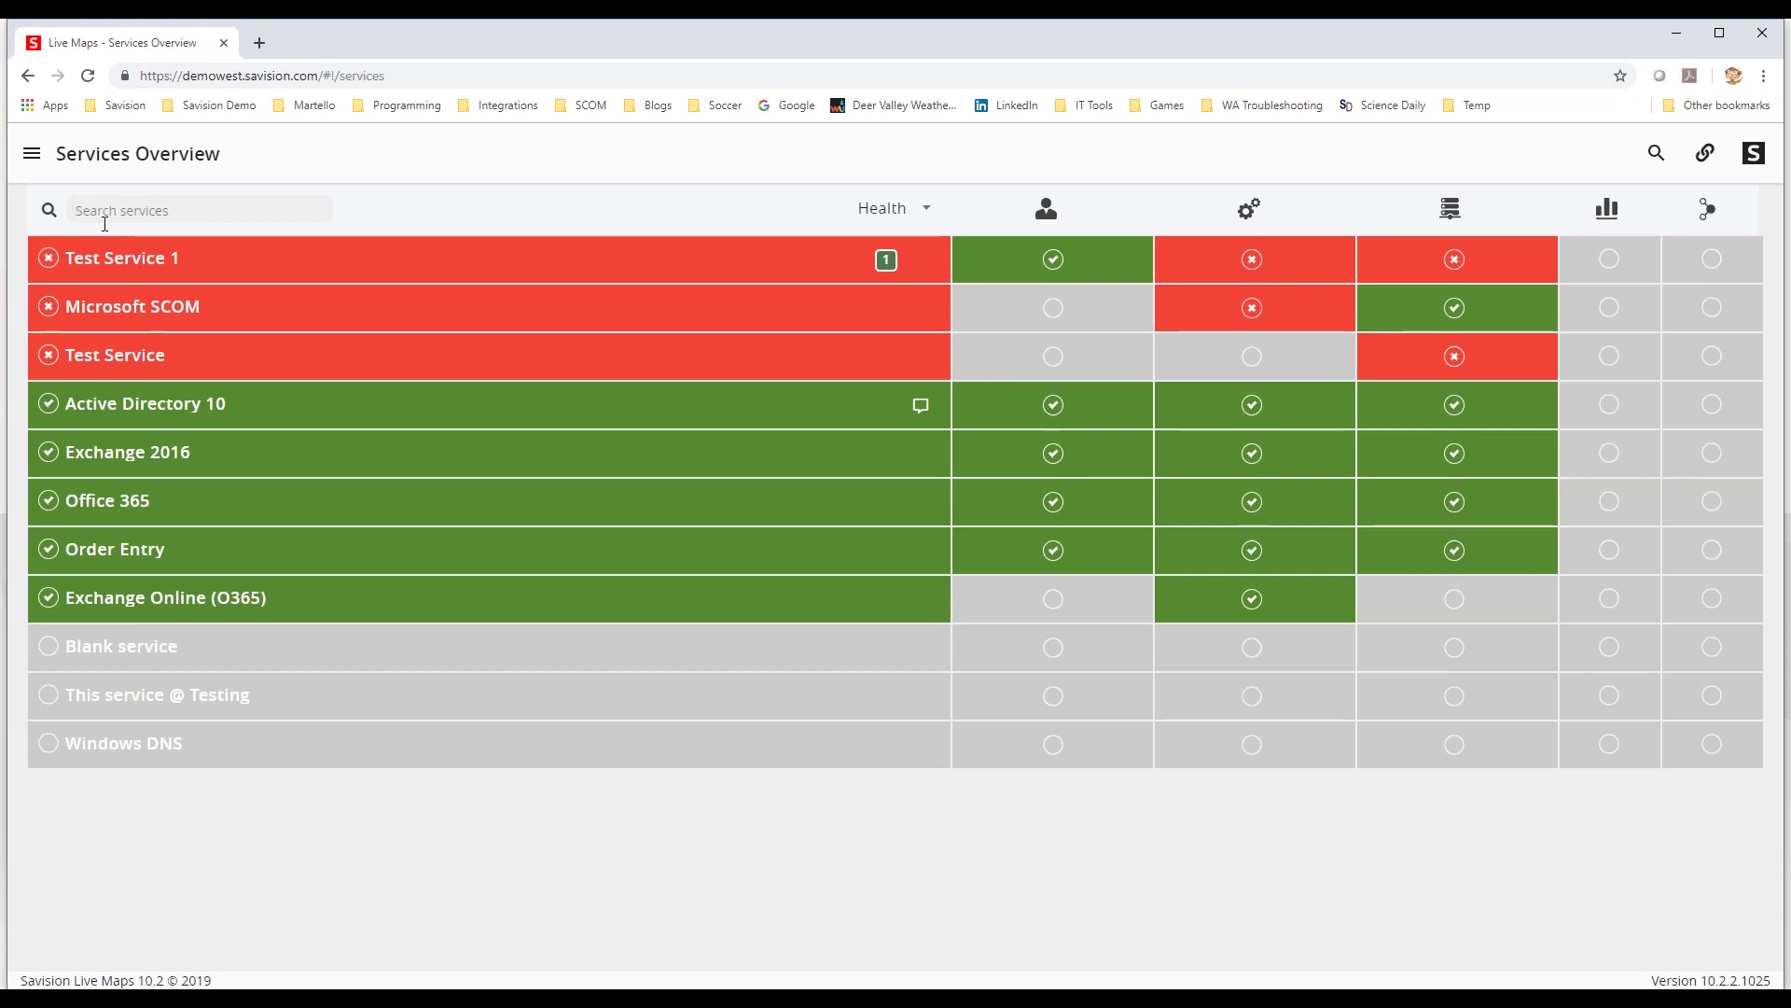
pyautogui.write('scom')
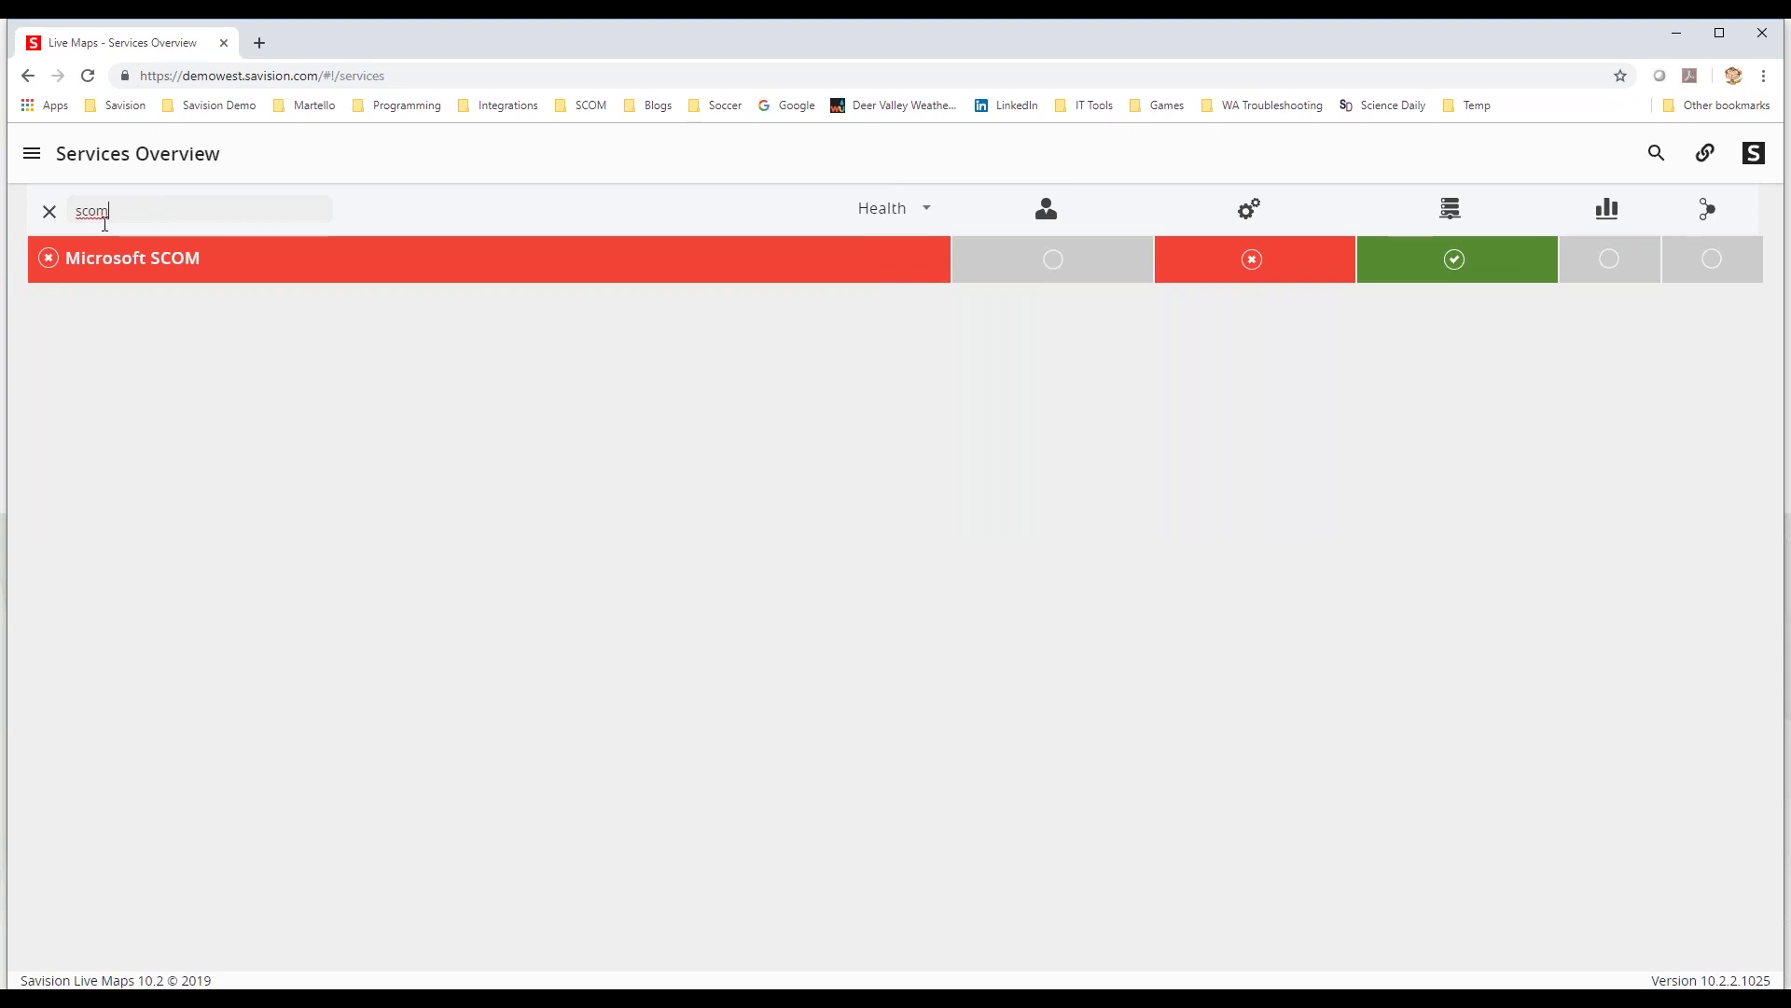
pyautogui.press('BackSpace')
pyautogui.press('BackSpace')
pyautogui.press('BackSpace')
pyautogui.press('BackSpace')
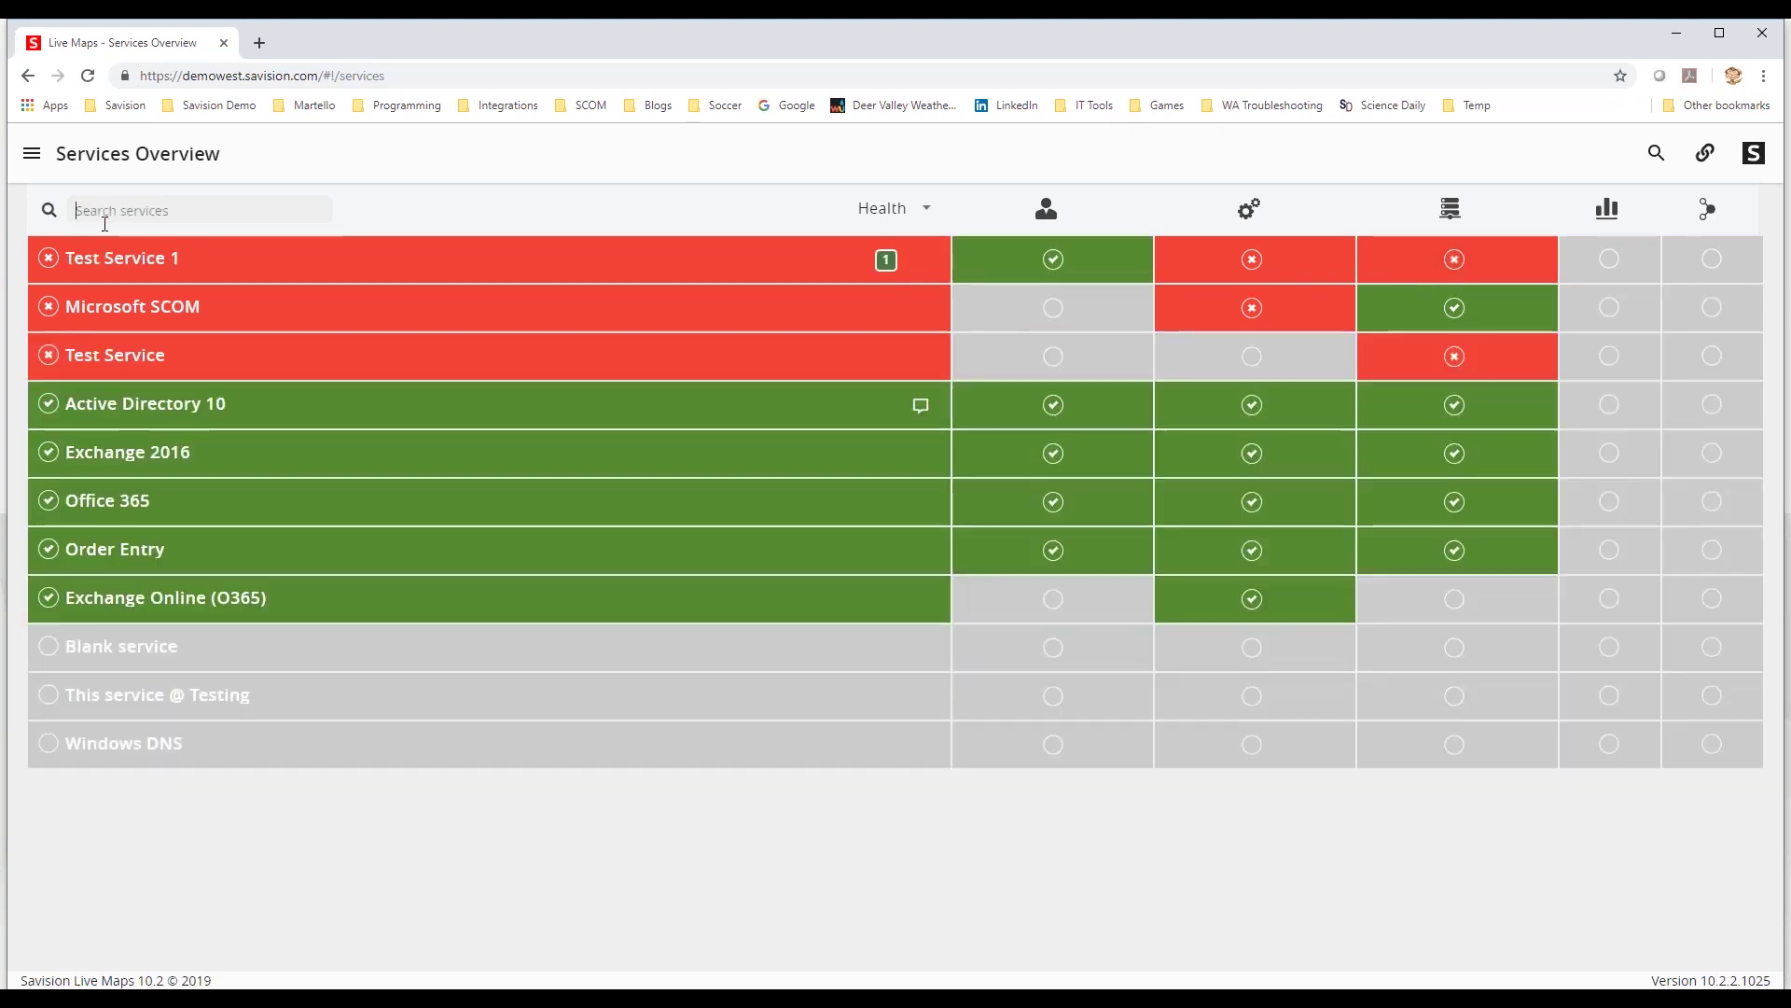
# Search the services list for "test" and reset it to show all services.
pyautogui.write('test')
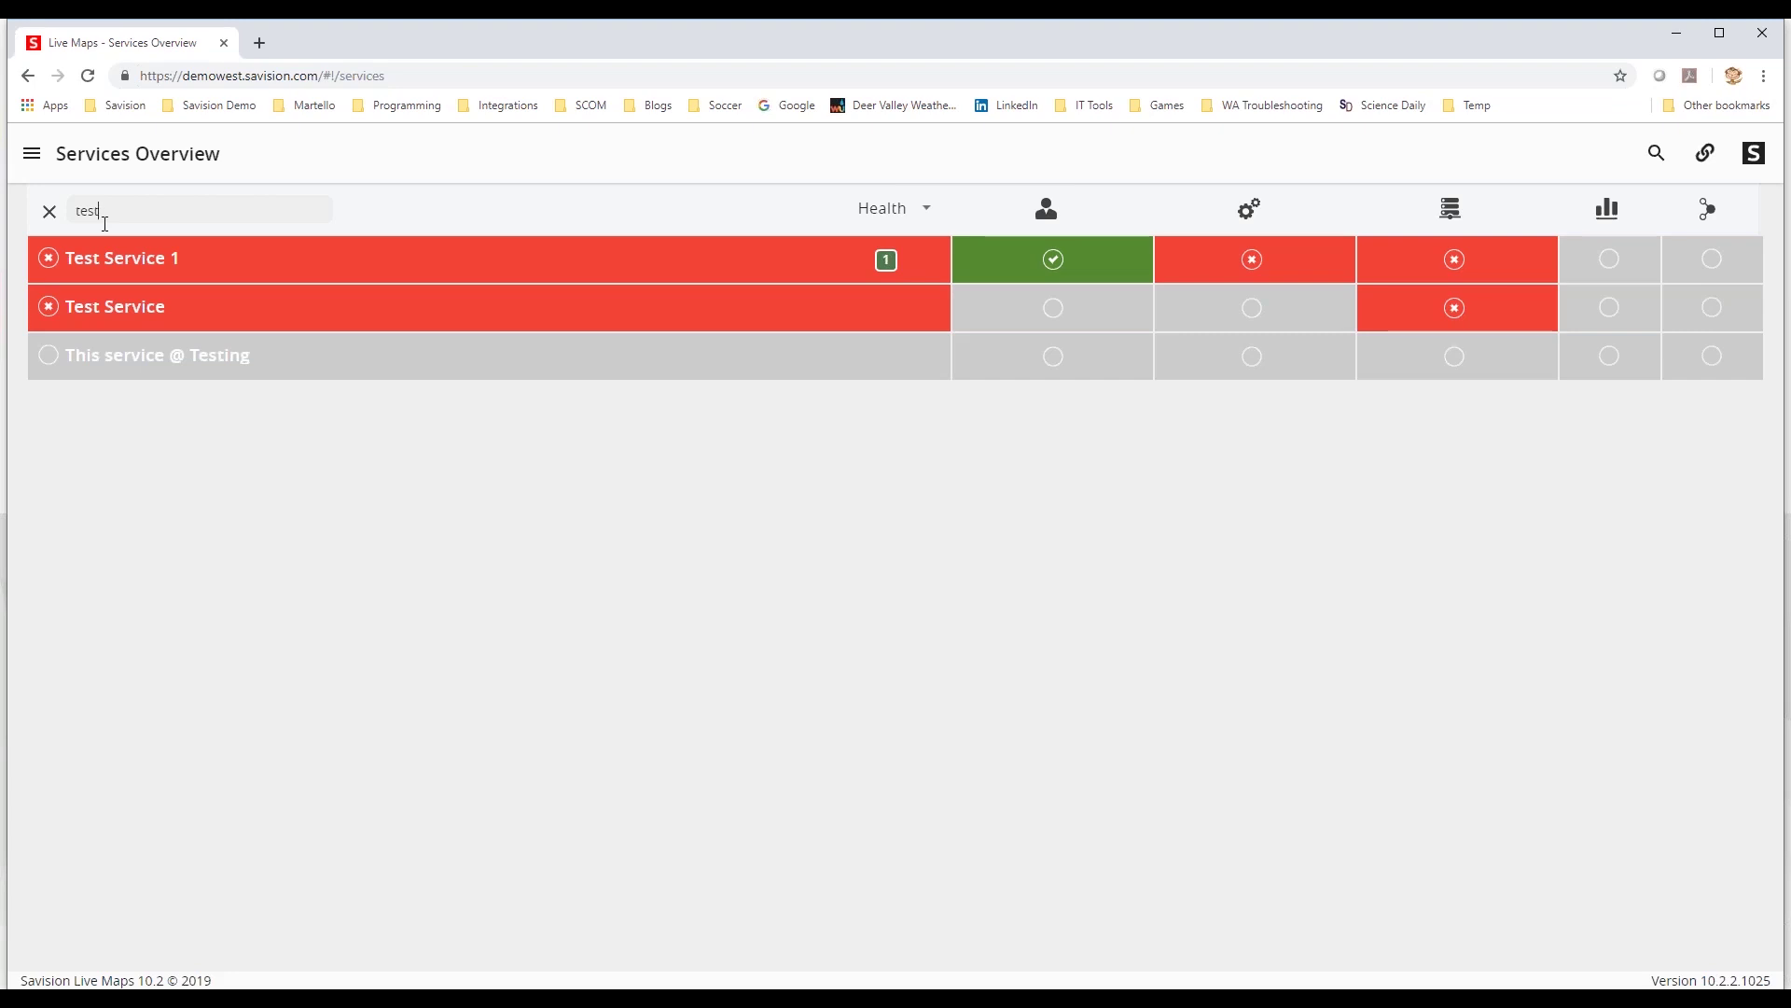
pyautogui.press('BackSpace')
pyautogui.press('BackSpace')
pyautogui.press('BackSpace')
pyautogui.press('BackSpace')
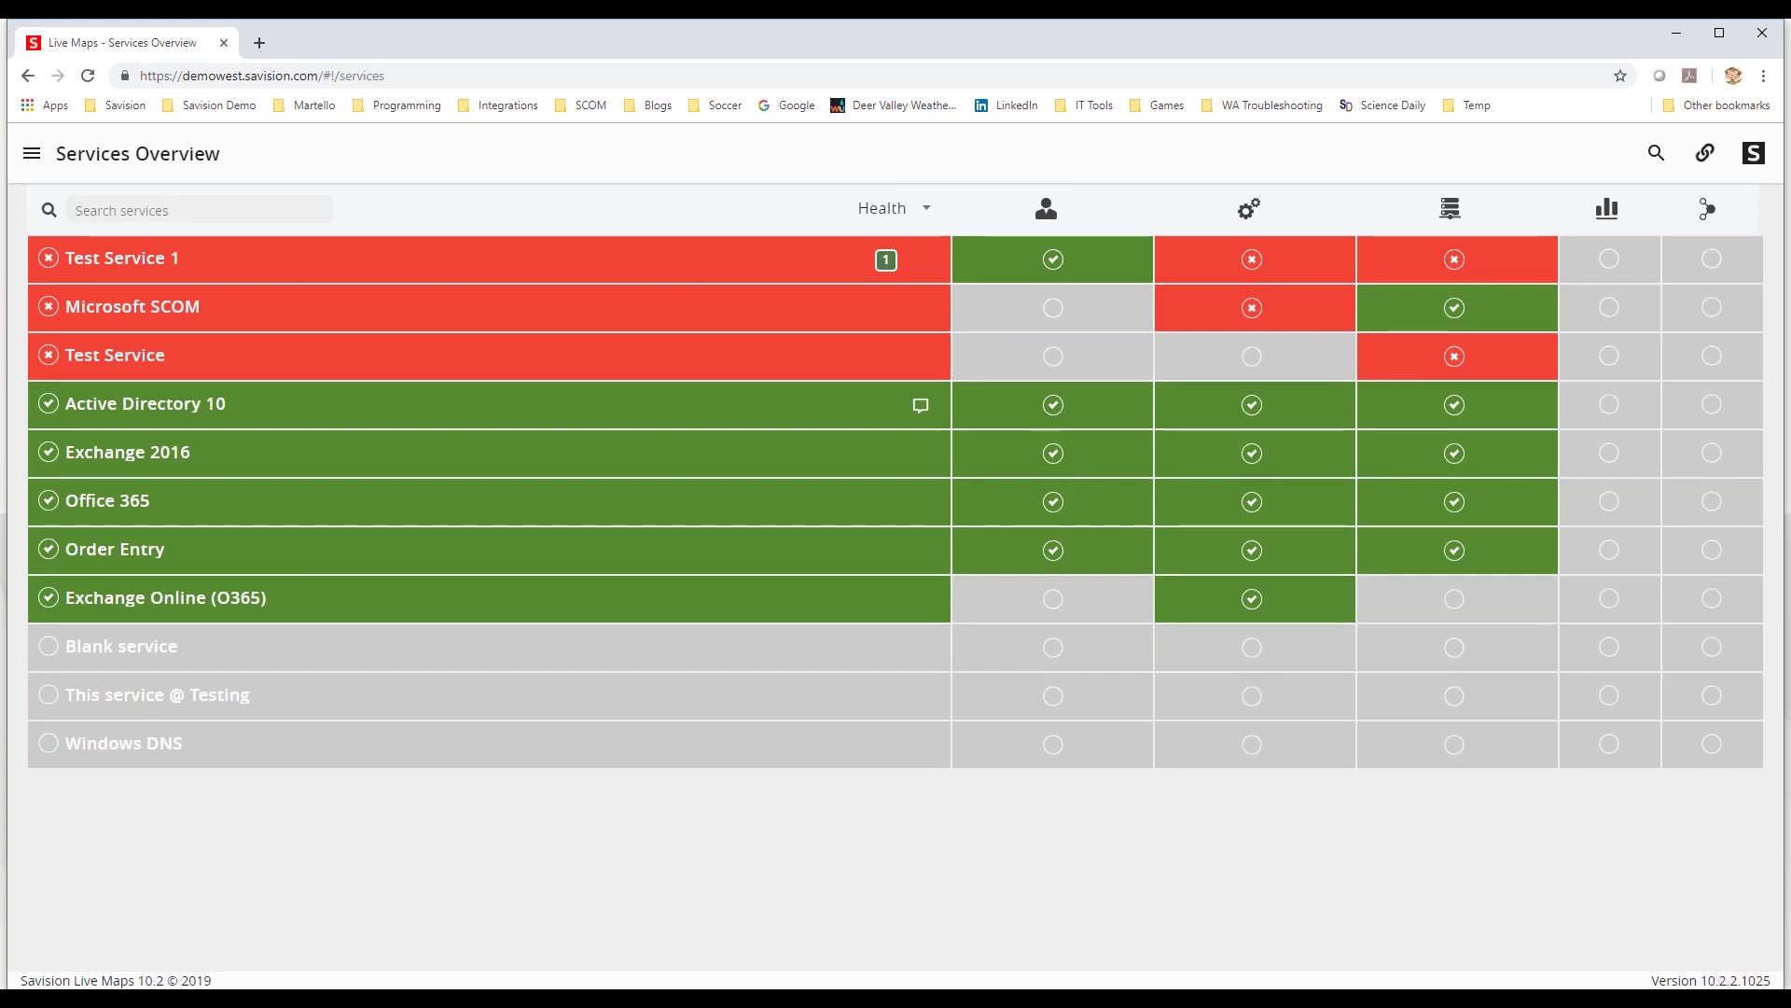
# Sort the services list by Alphanumeric, by Health Index, and back by Health.
pyautogui.click(885, 214)
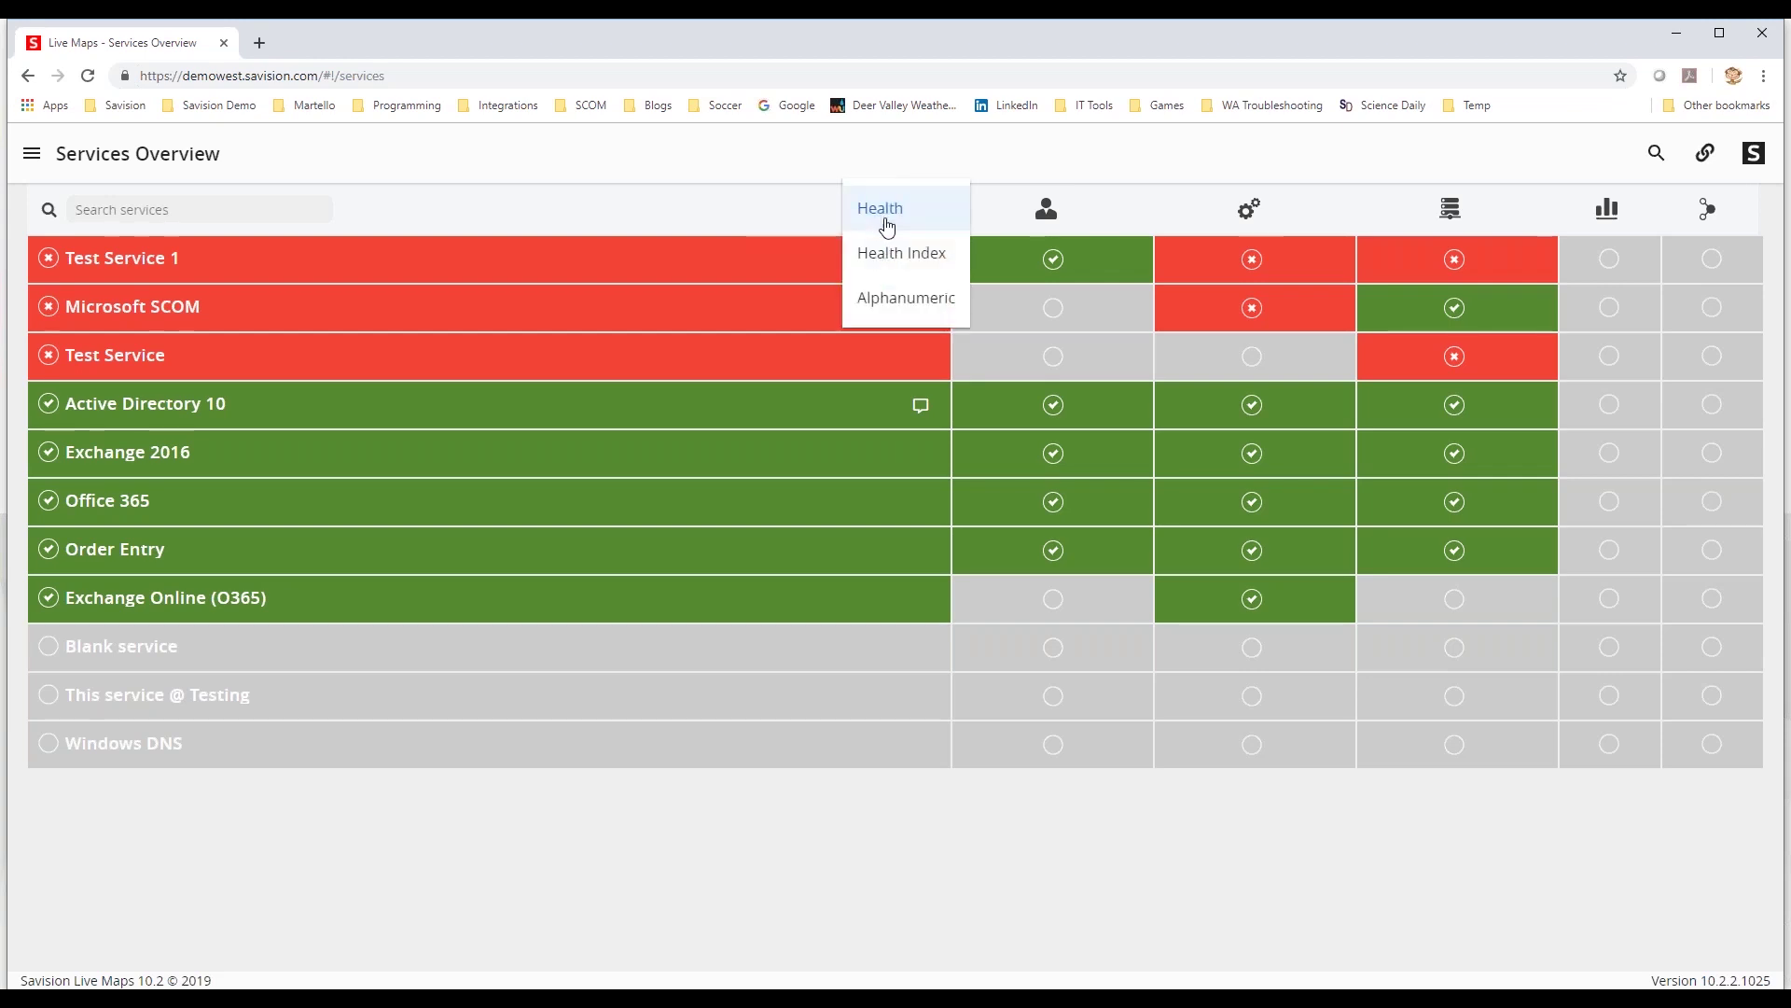
pyautogui.click(899, 304)
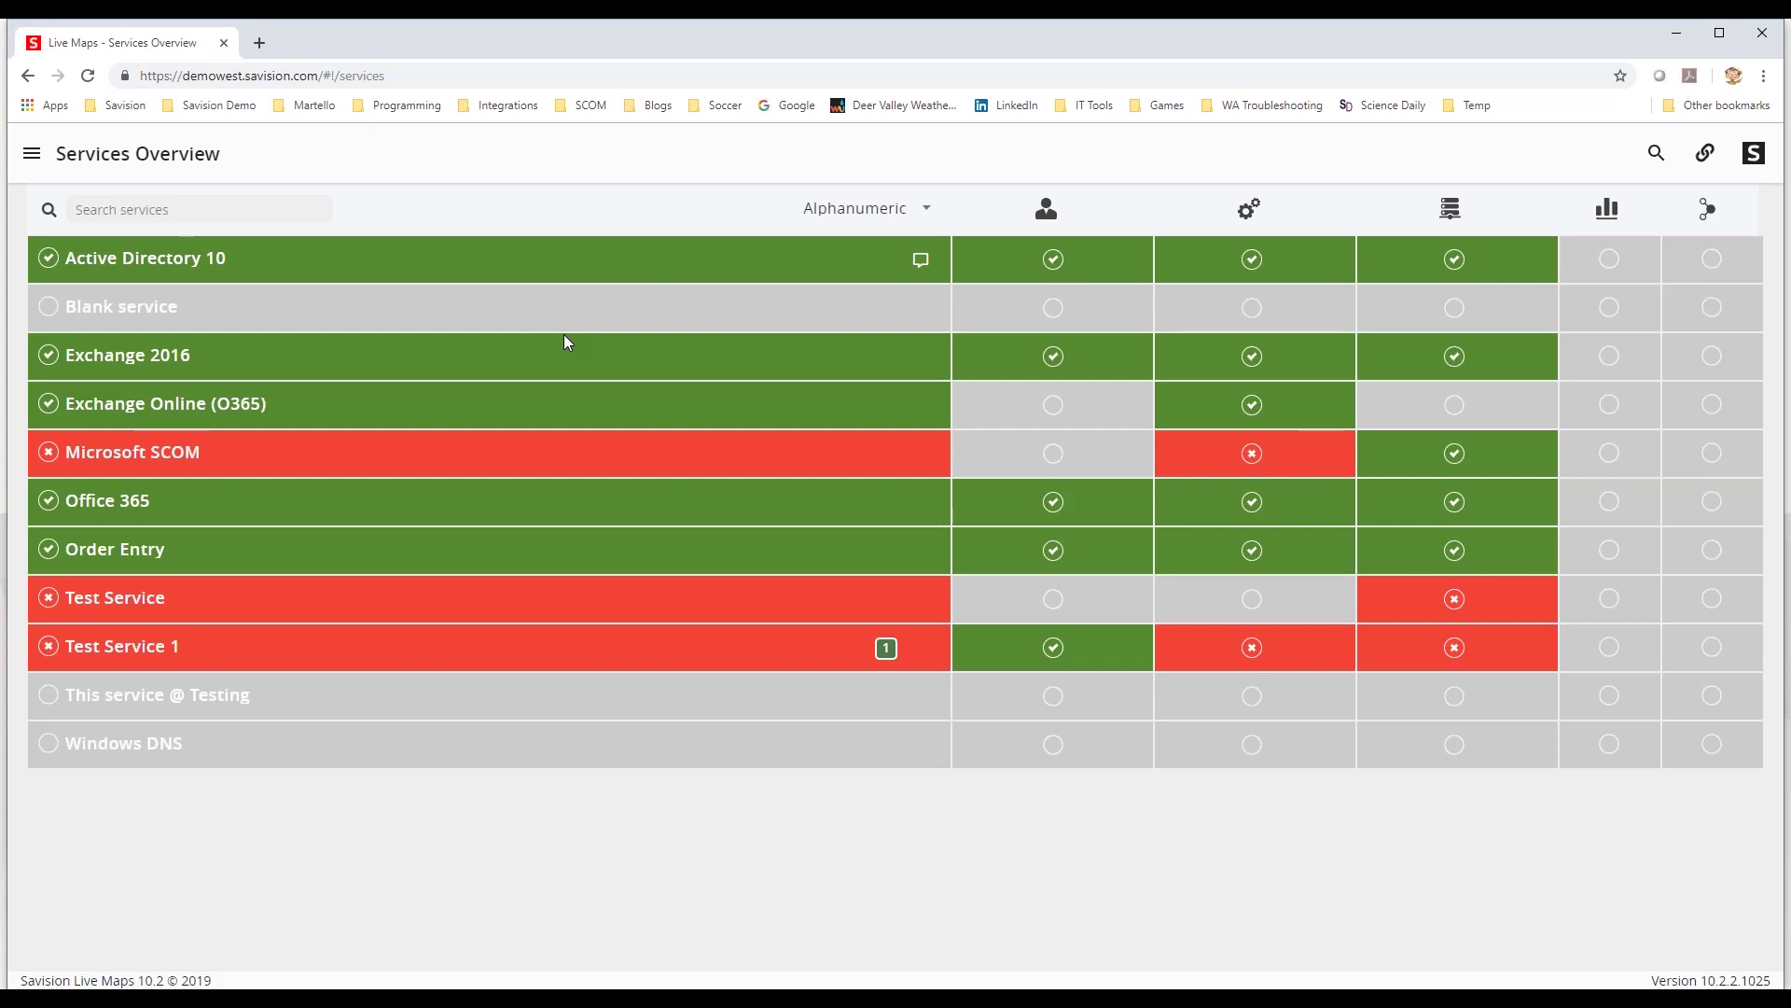
pyautogui.click(910, 216)
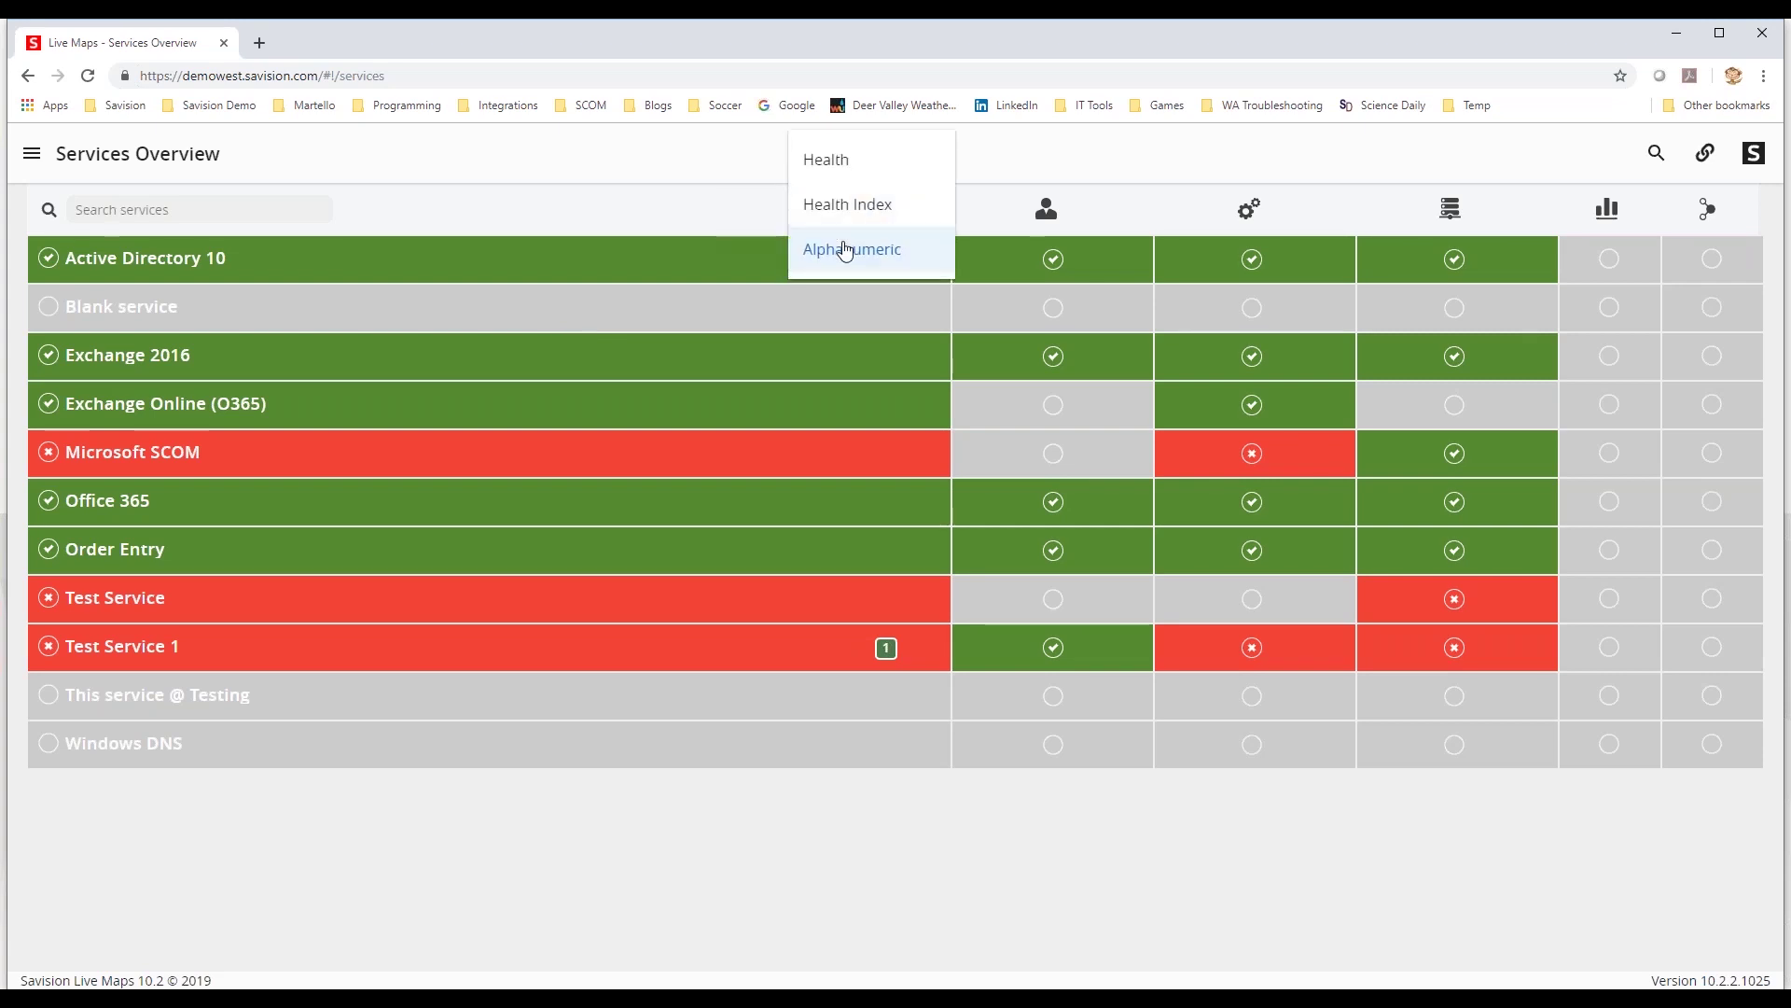
pyautogui.click(845, 205)
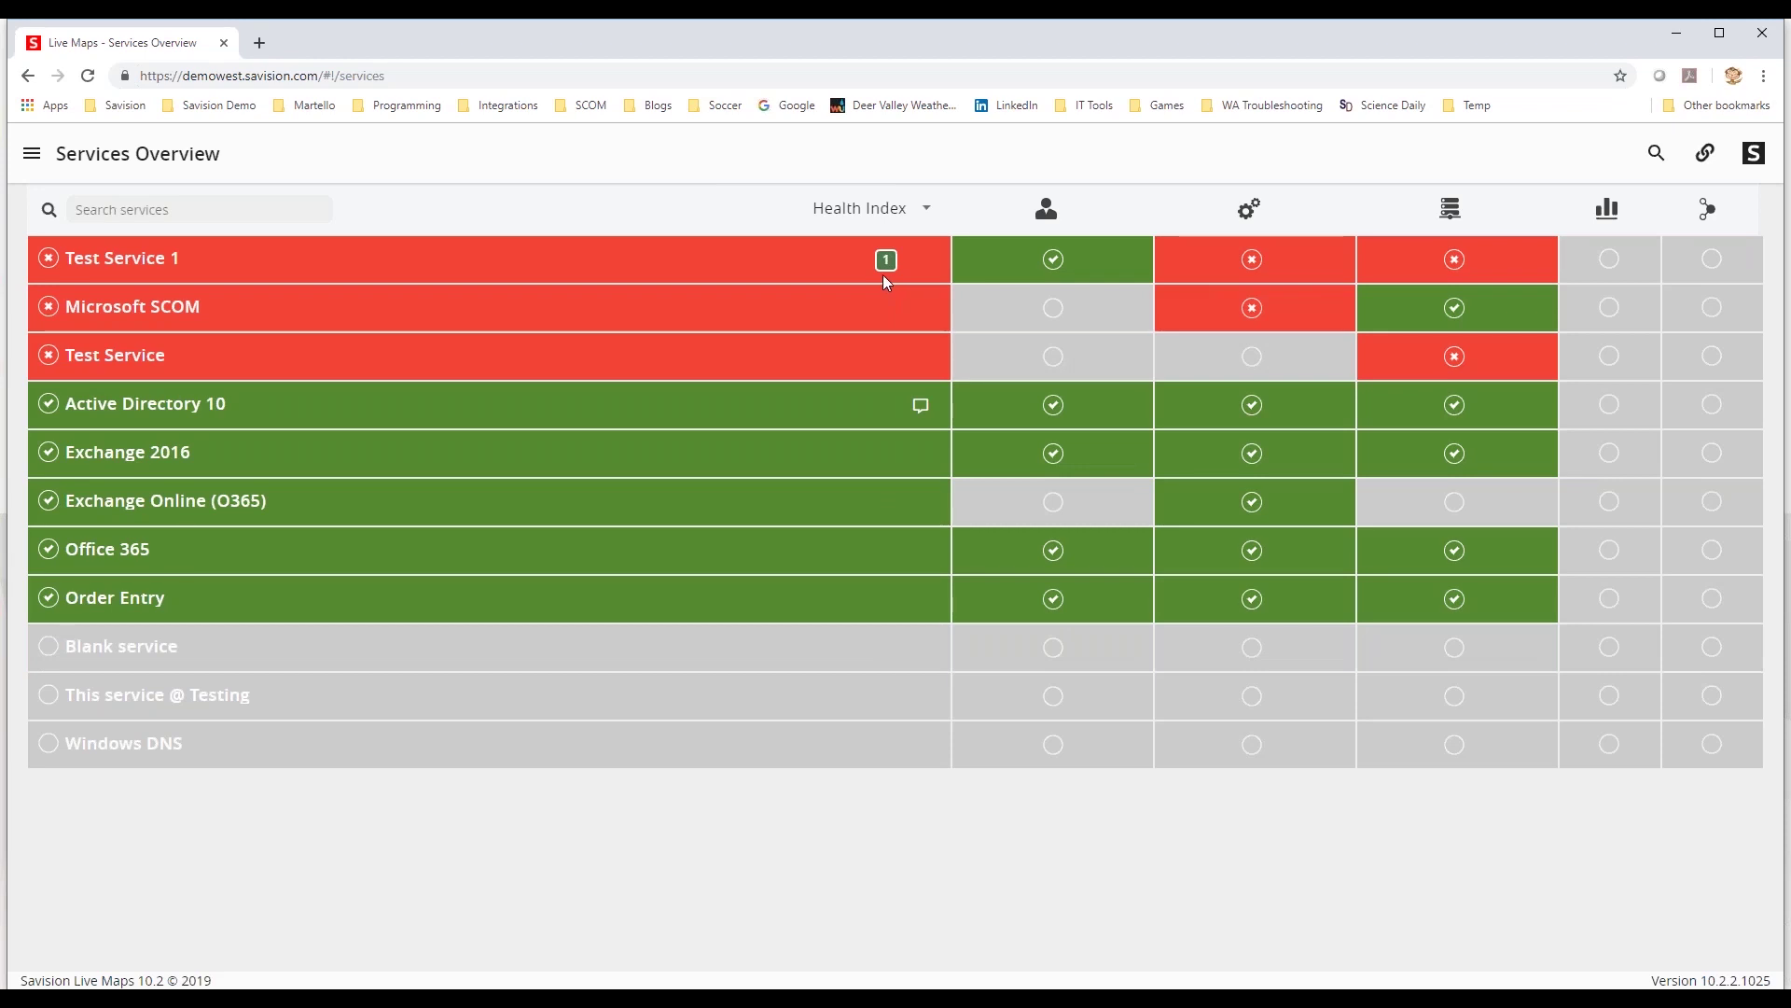
pyautogui.click(918, 209)
pyautogui.click(854, 166)
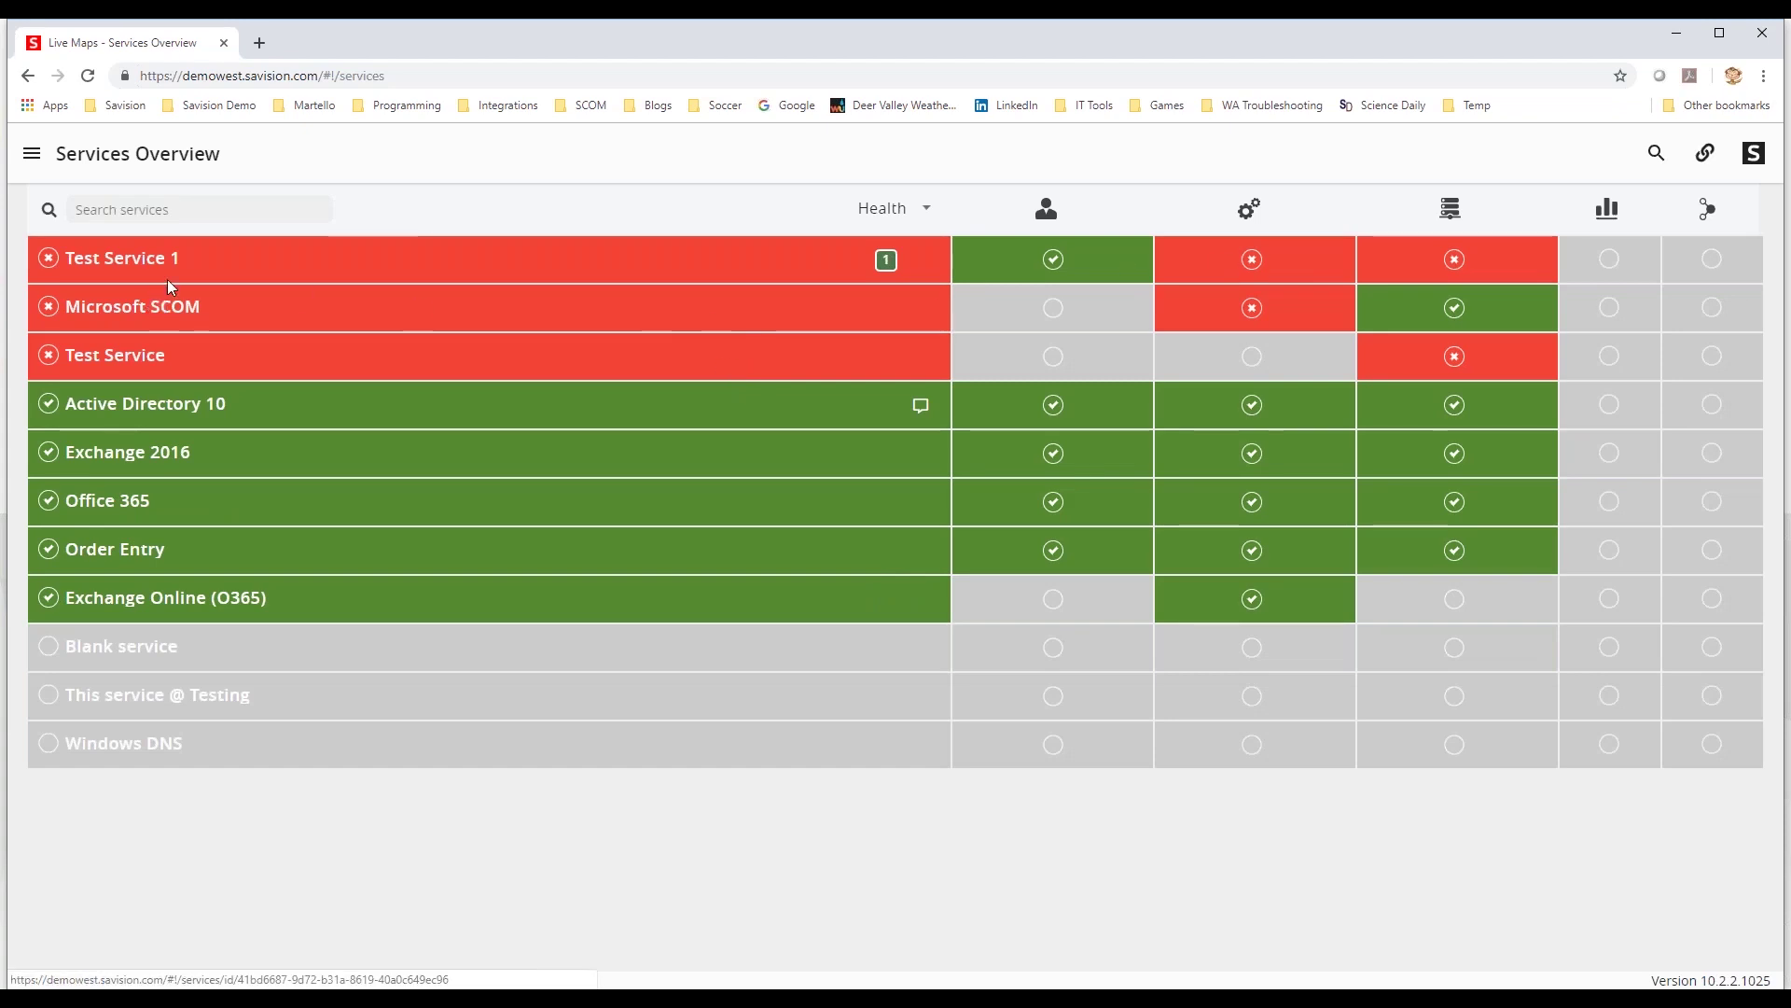
# Open the Active Directory 10 service and review the full details of its IIS Web Server error alert.
pyautogui.click(191, 403)
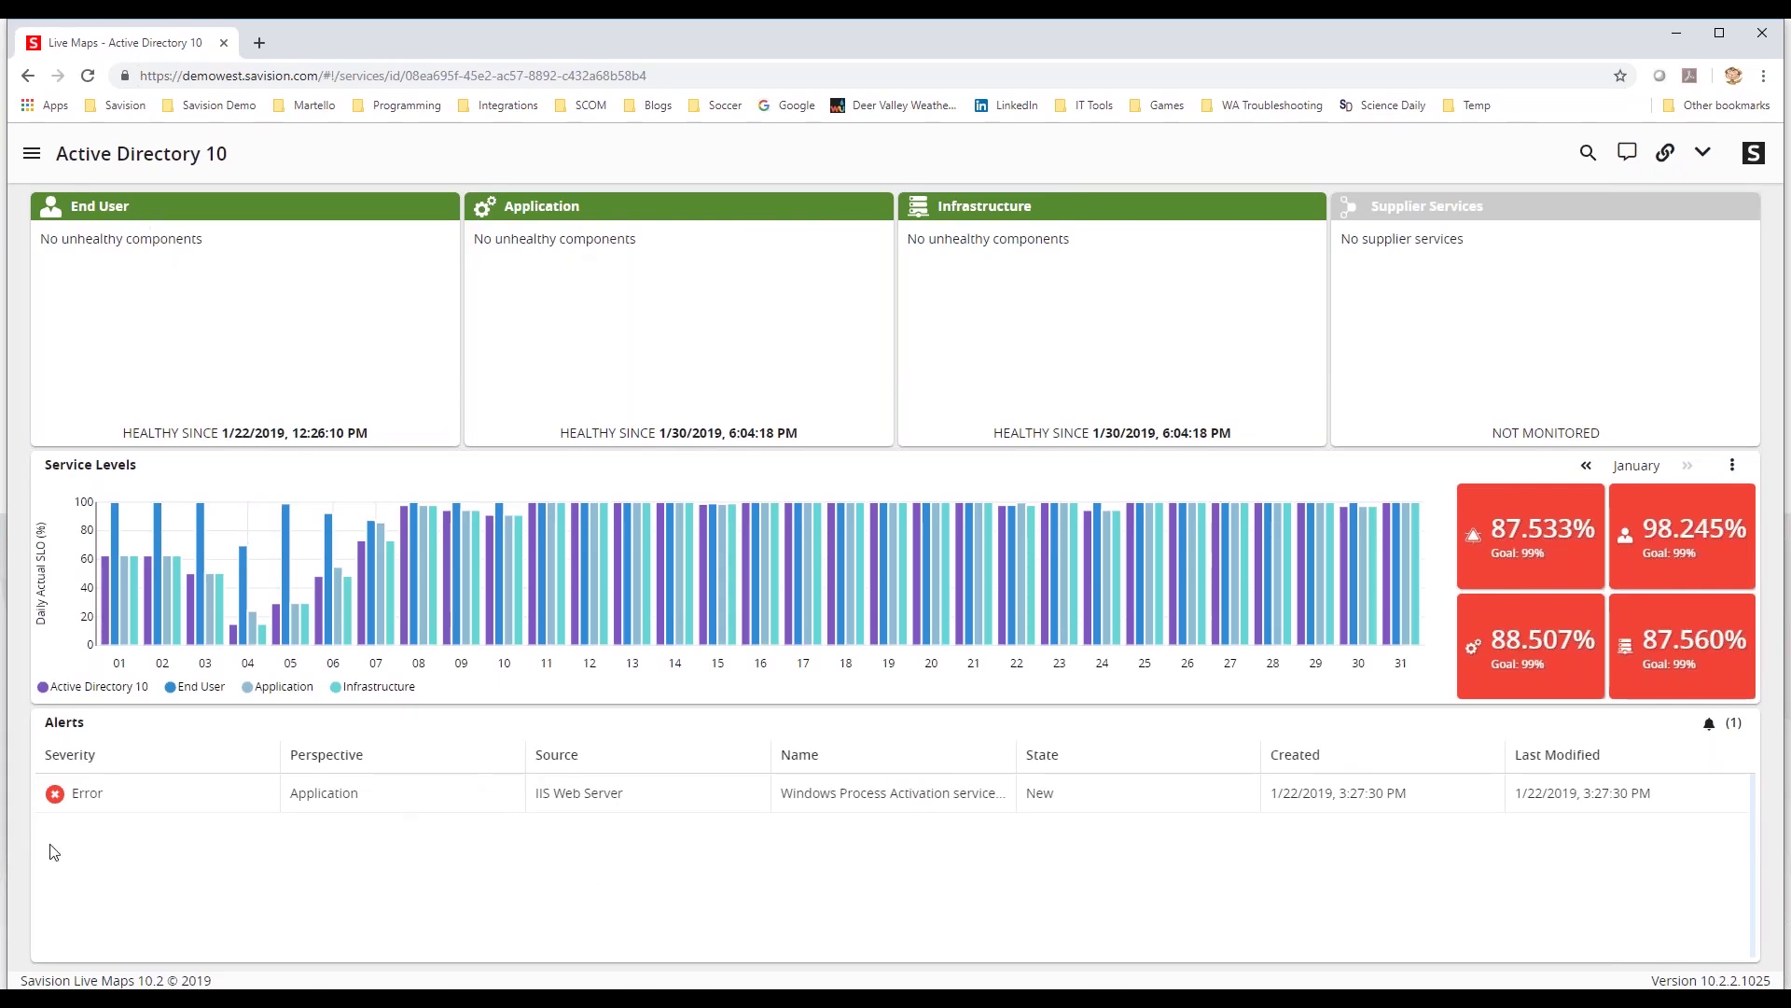
pyautogui.click(408, 807)
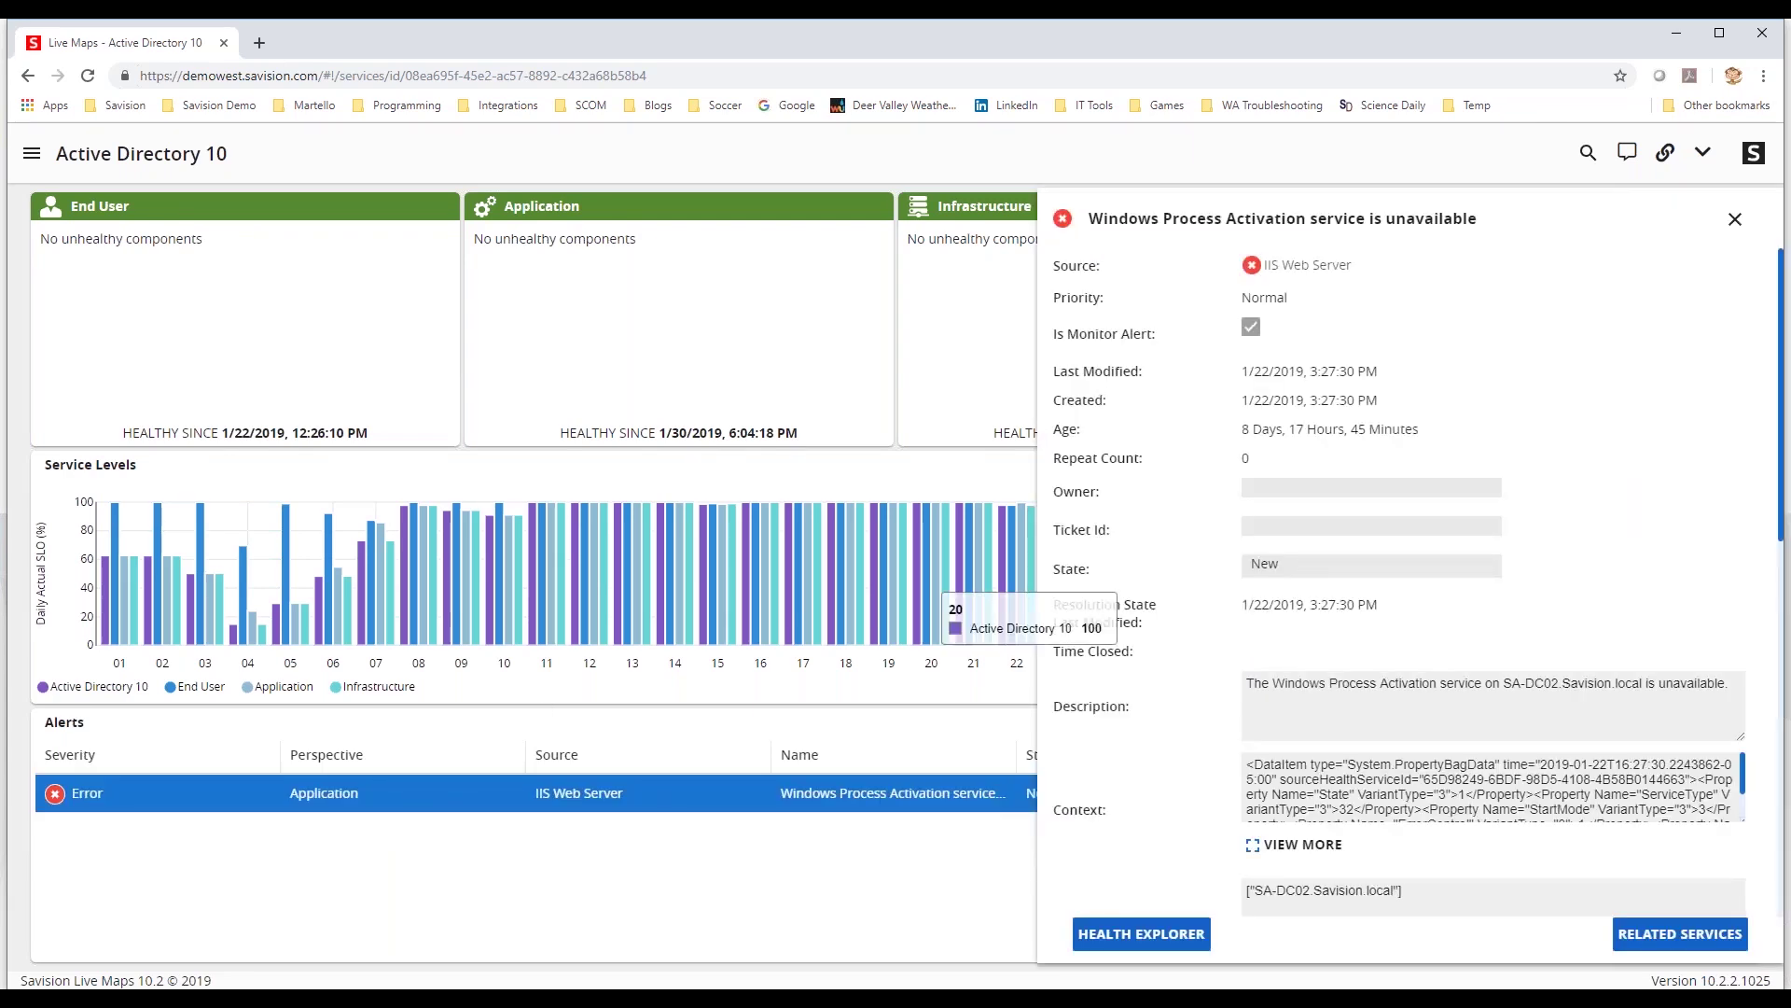
pyautogui.scroll(-6, 1200, 665)
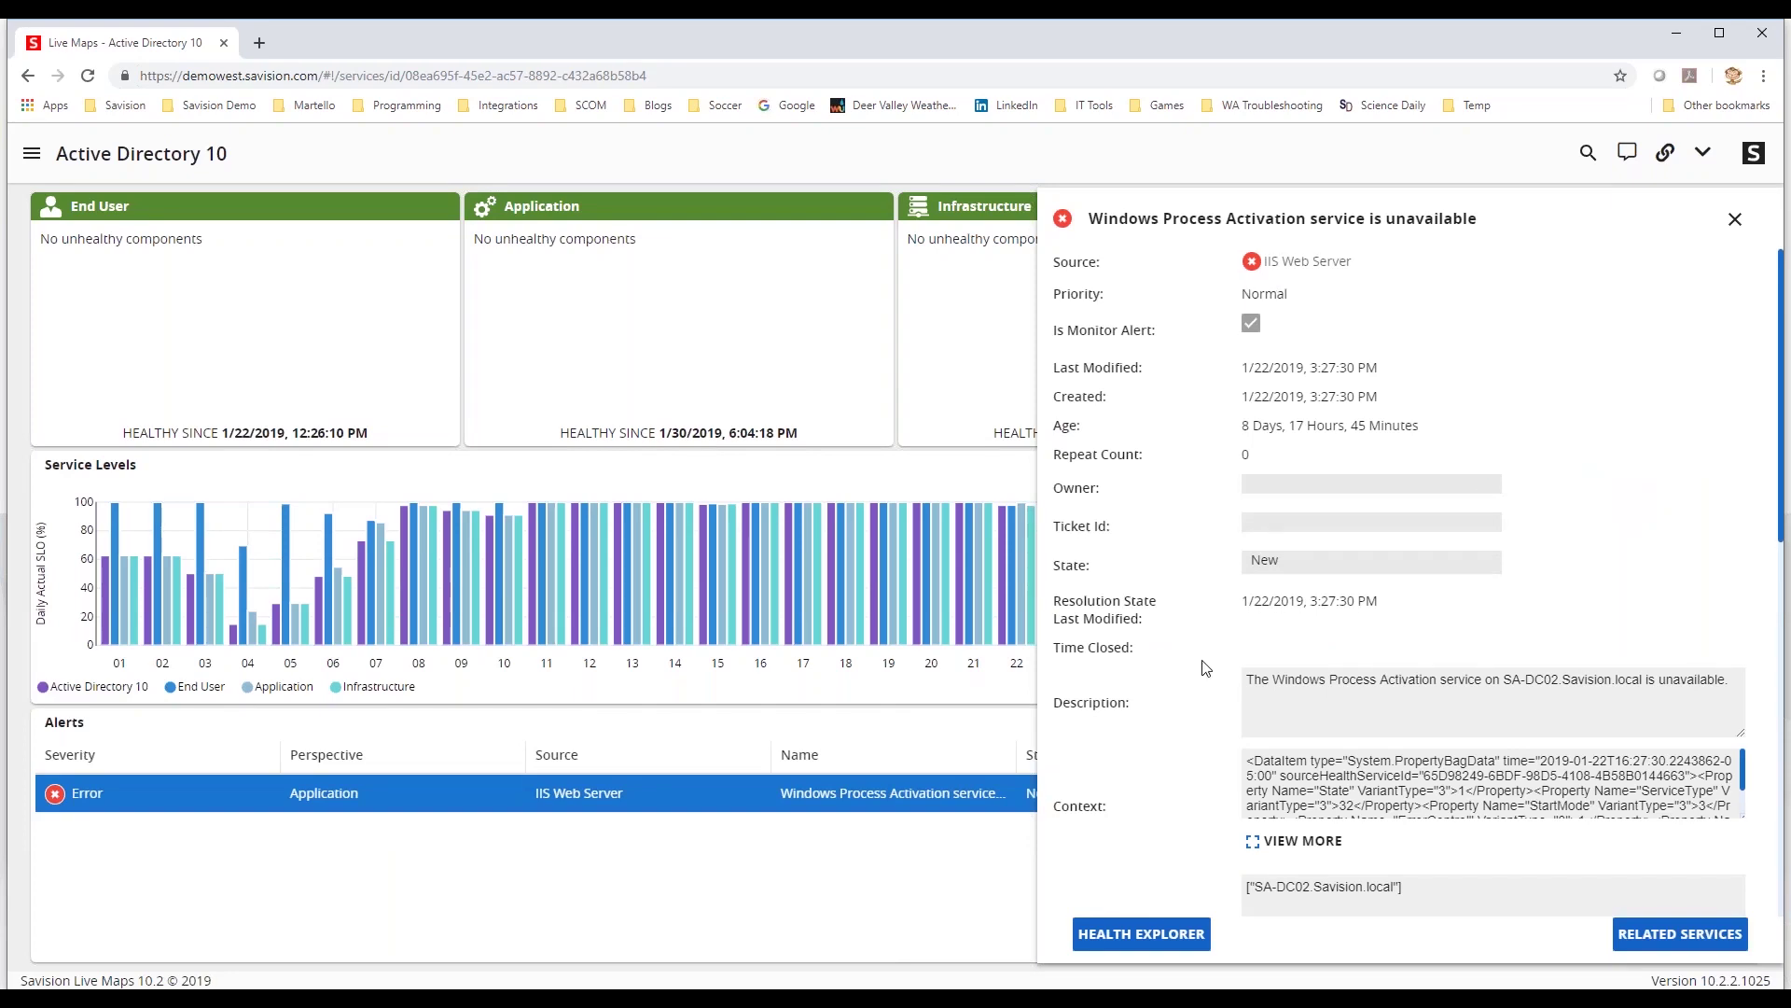
pyautogui.scroll(-3, 1194, 688)
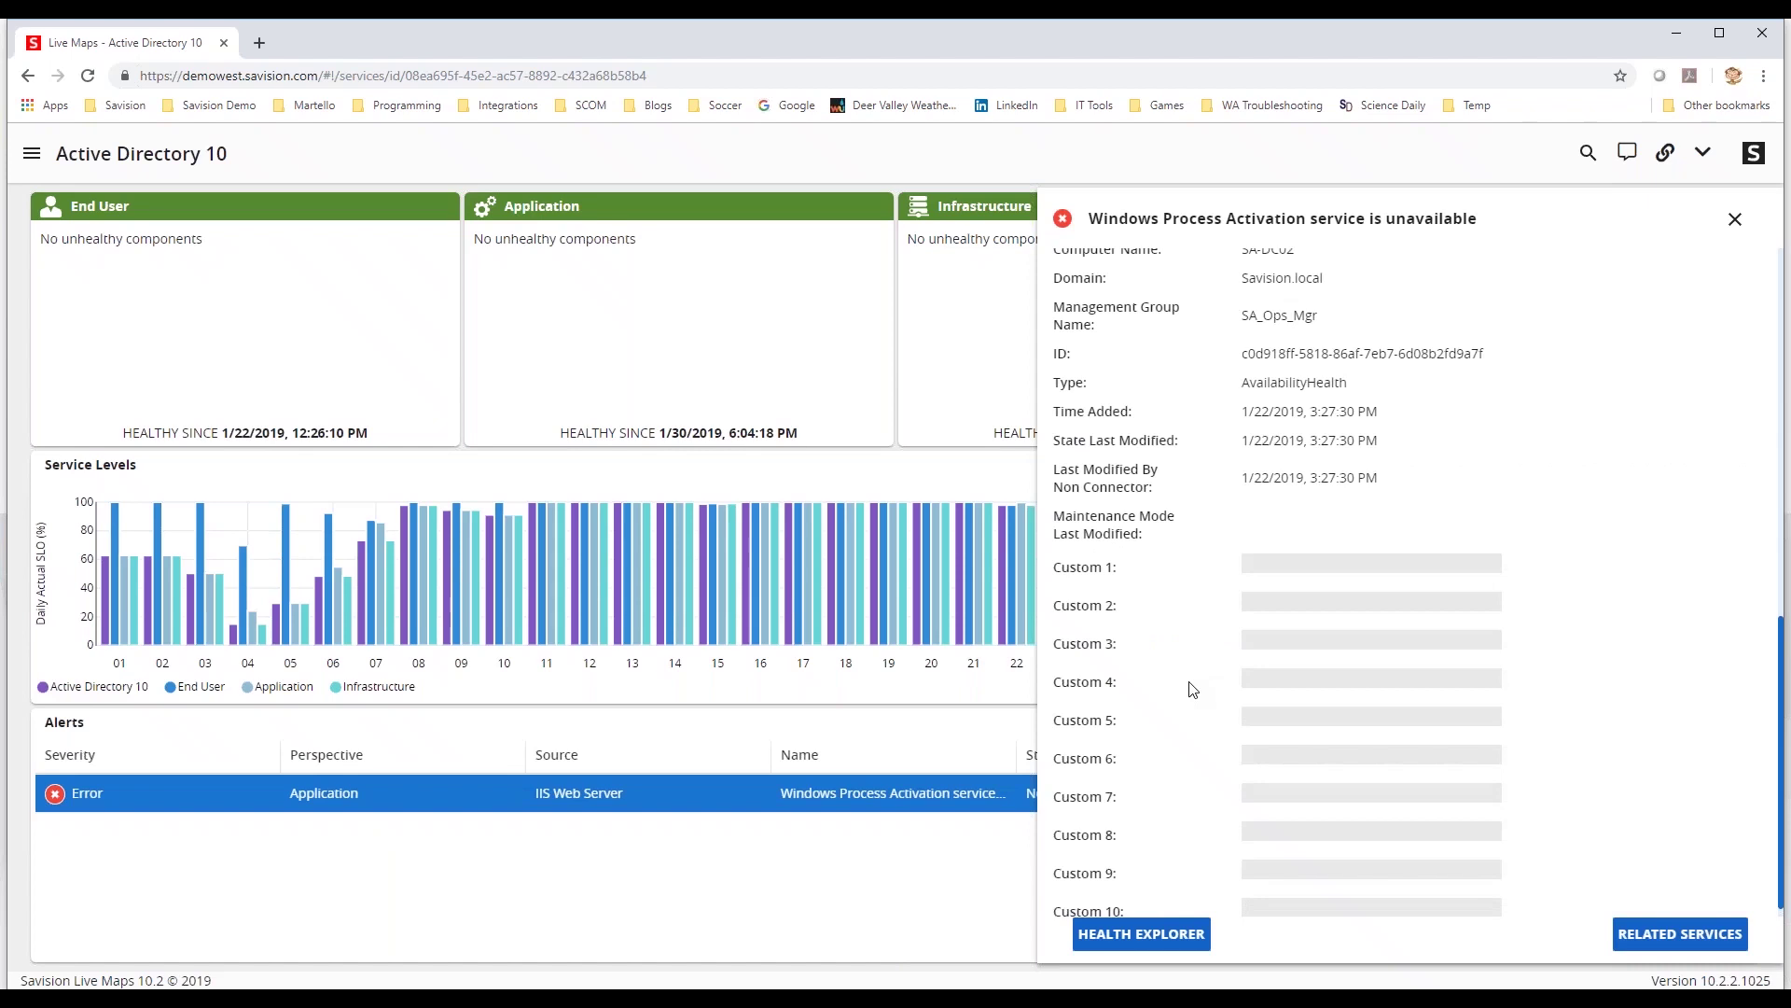
pyautogui.scroll(-2, 1191, 685)
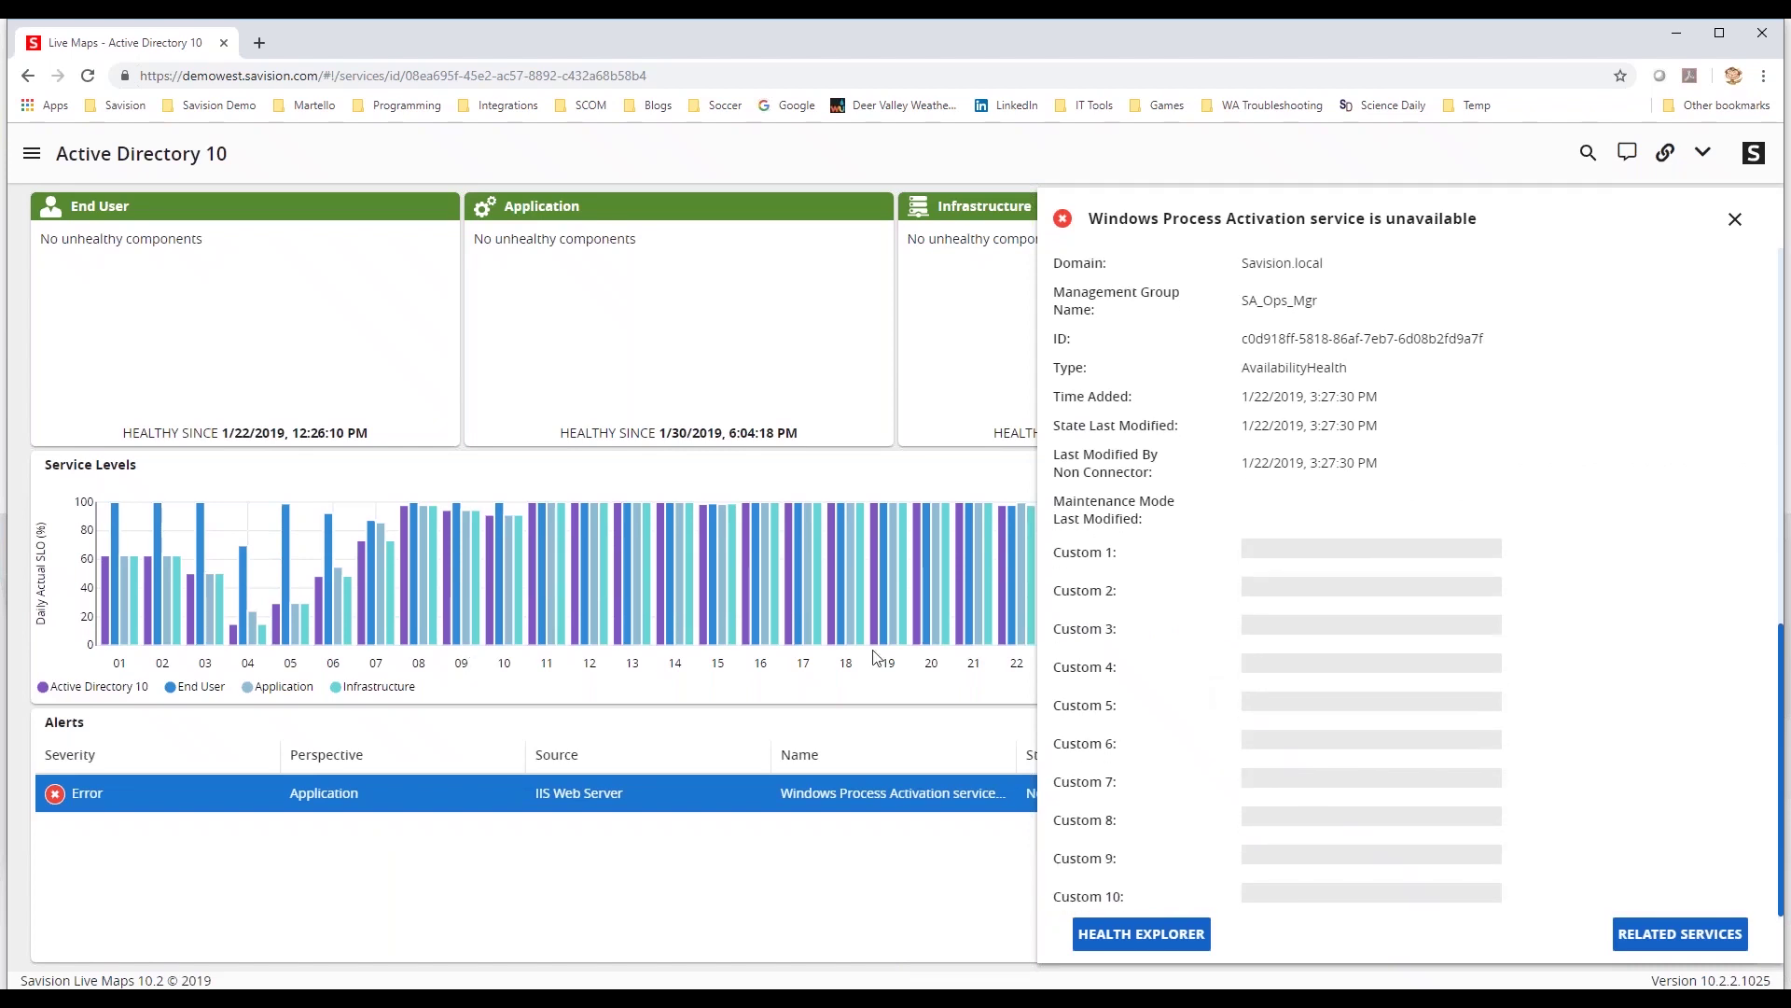
pyautogui.scroll(10, 1172, 415)
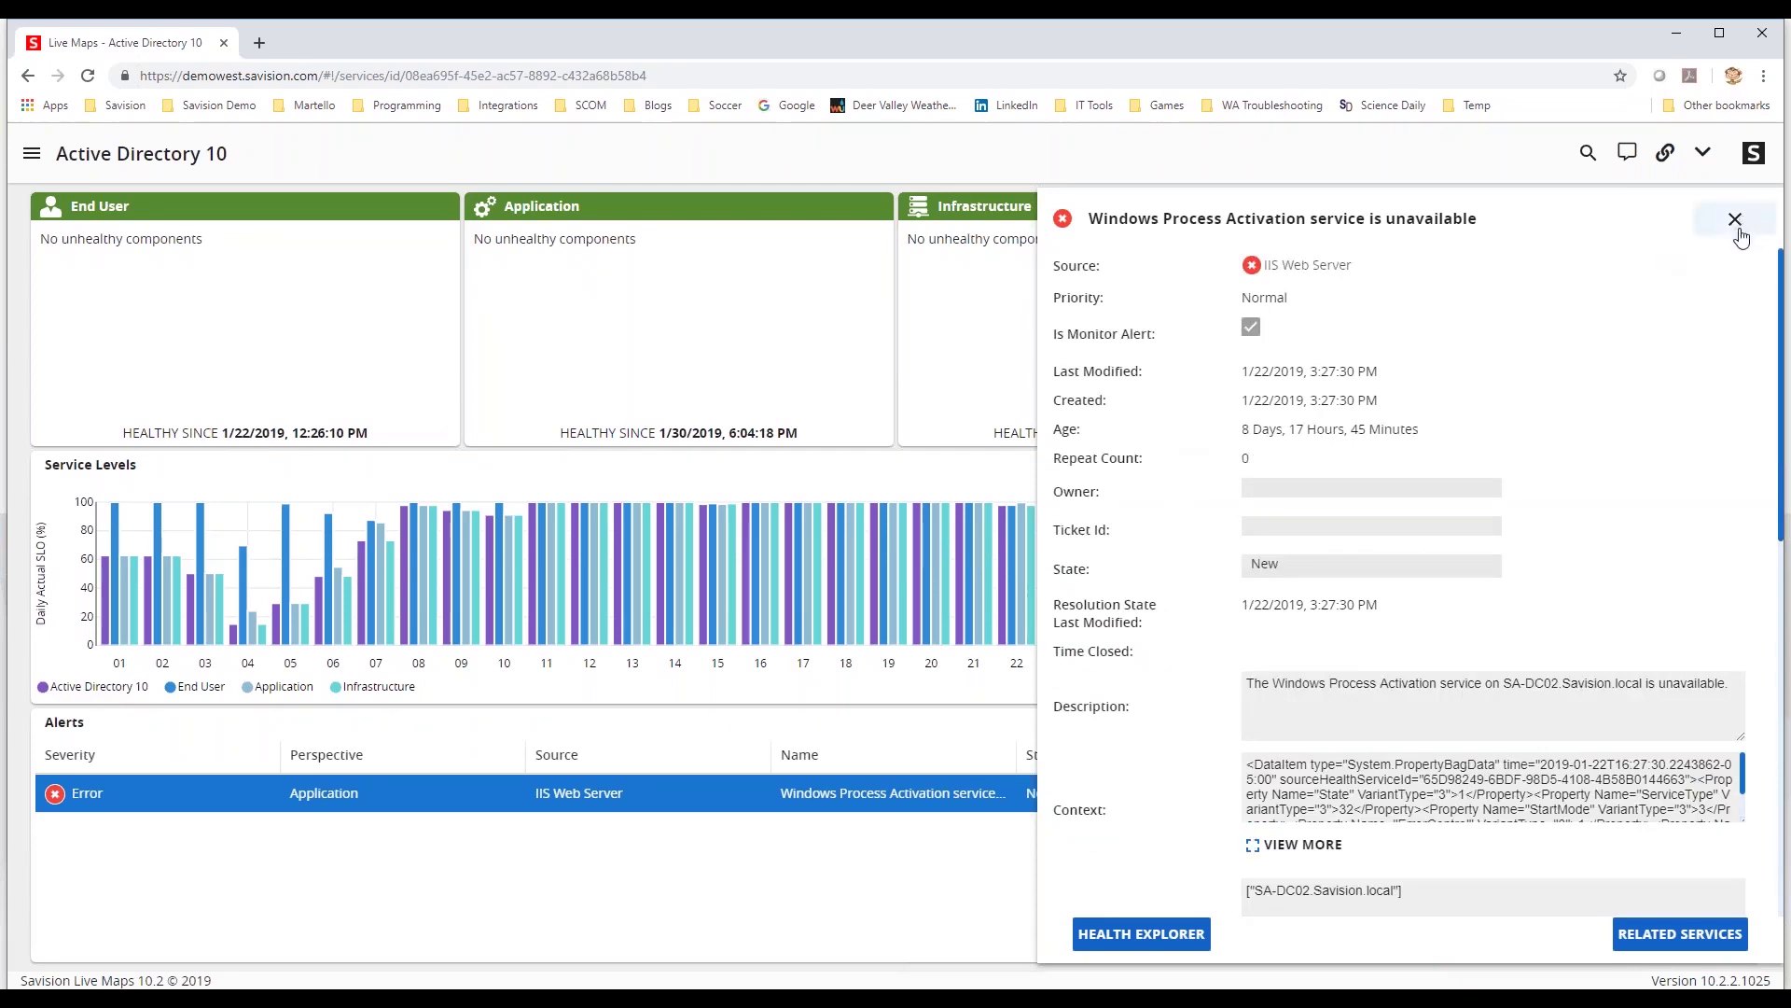
pyautogui.click(1737, 229)
# Hide the End User, Application and Infrastructure series in the Service Levels chart and show them again.
pyautogui.moveTo(560, 588)
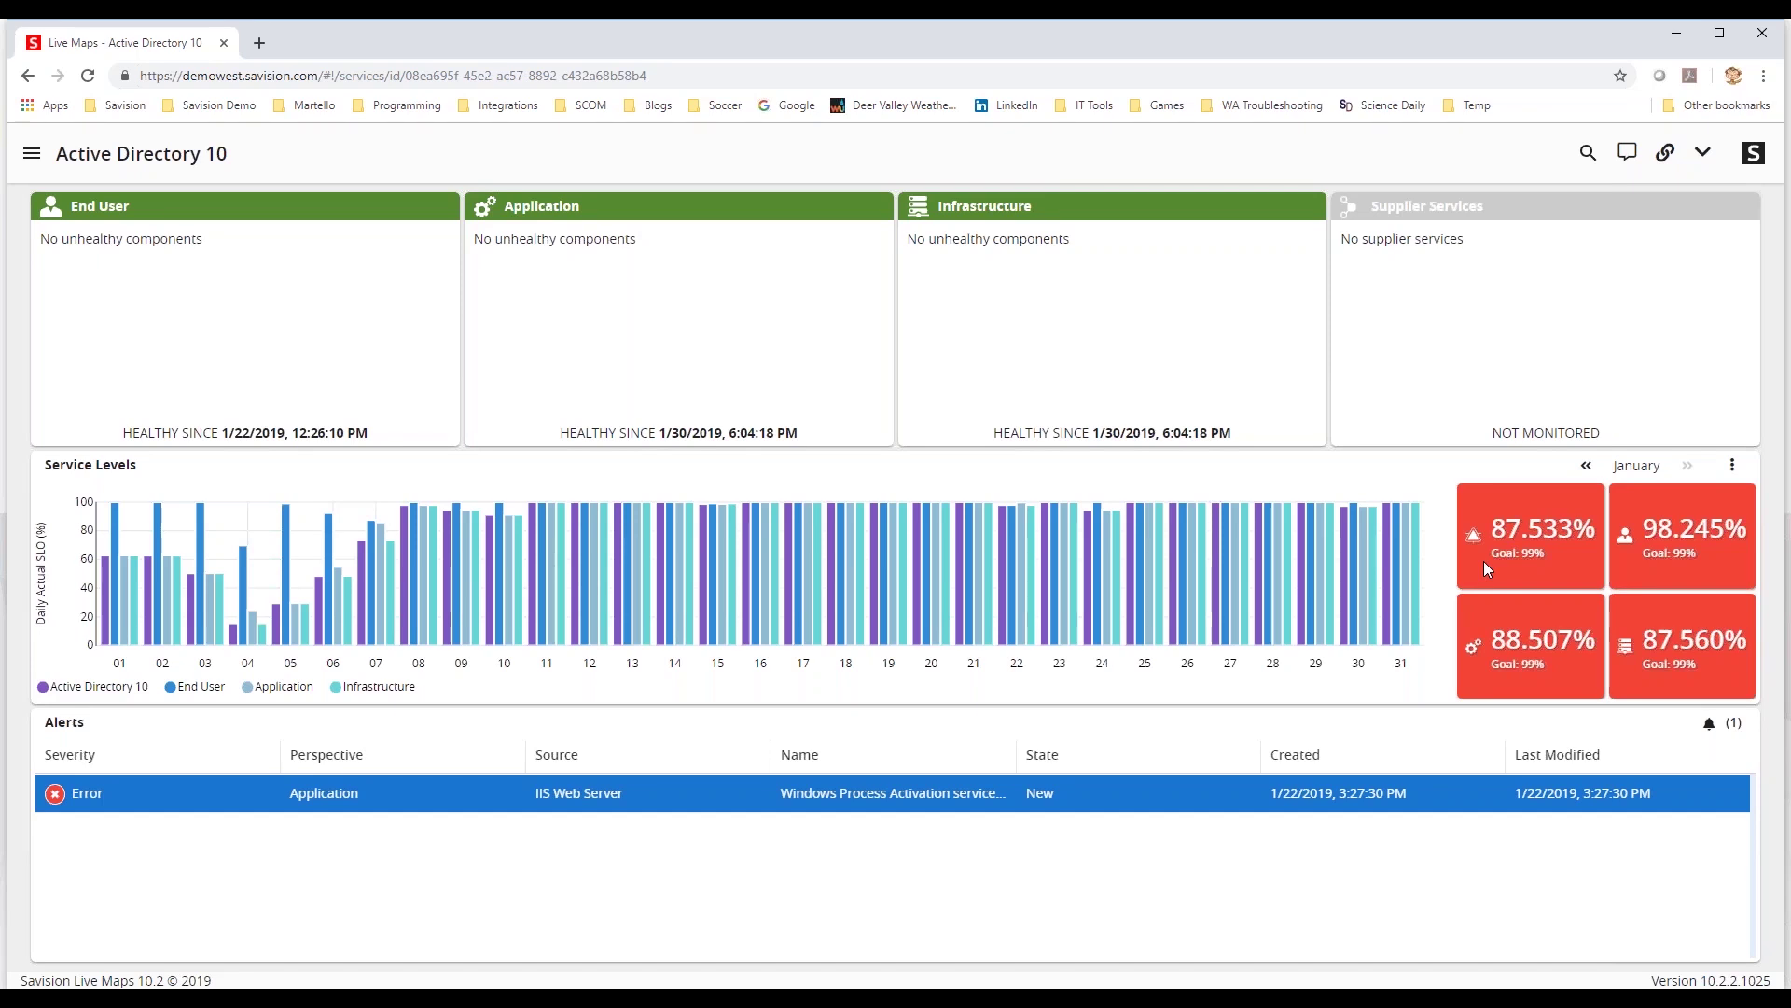
pyautogui.click(280, 688)
pyautogui.click(198, 687)
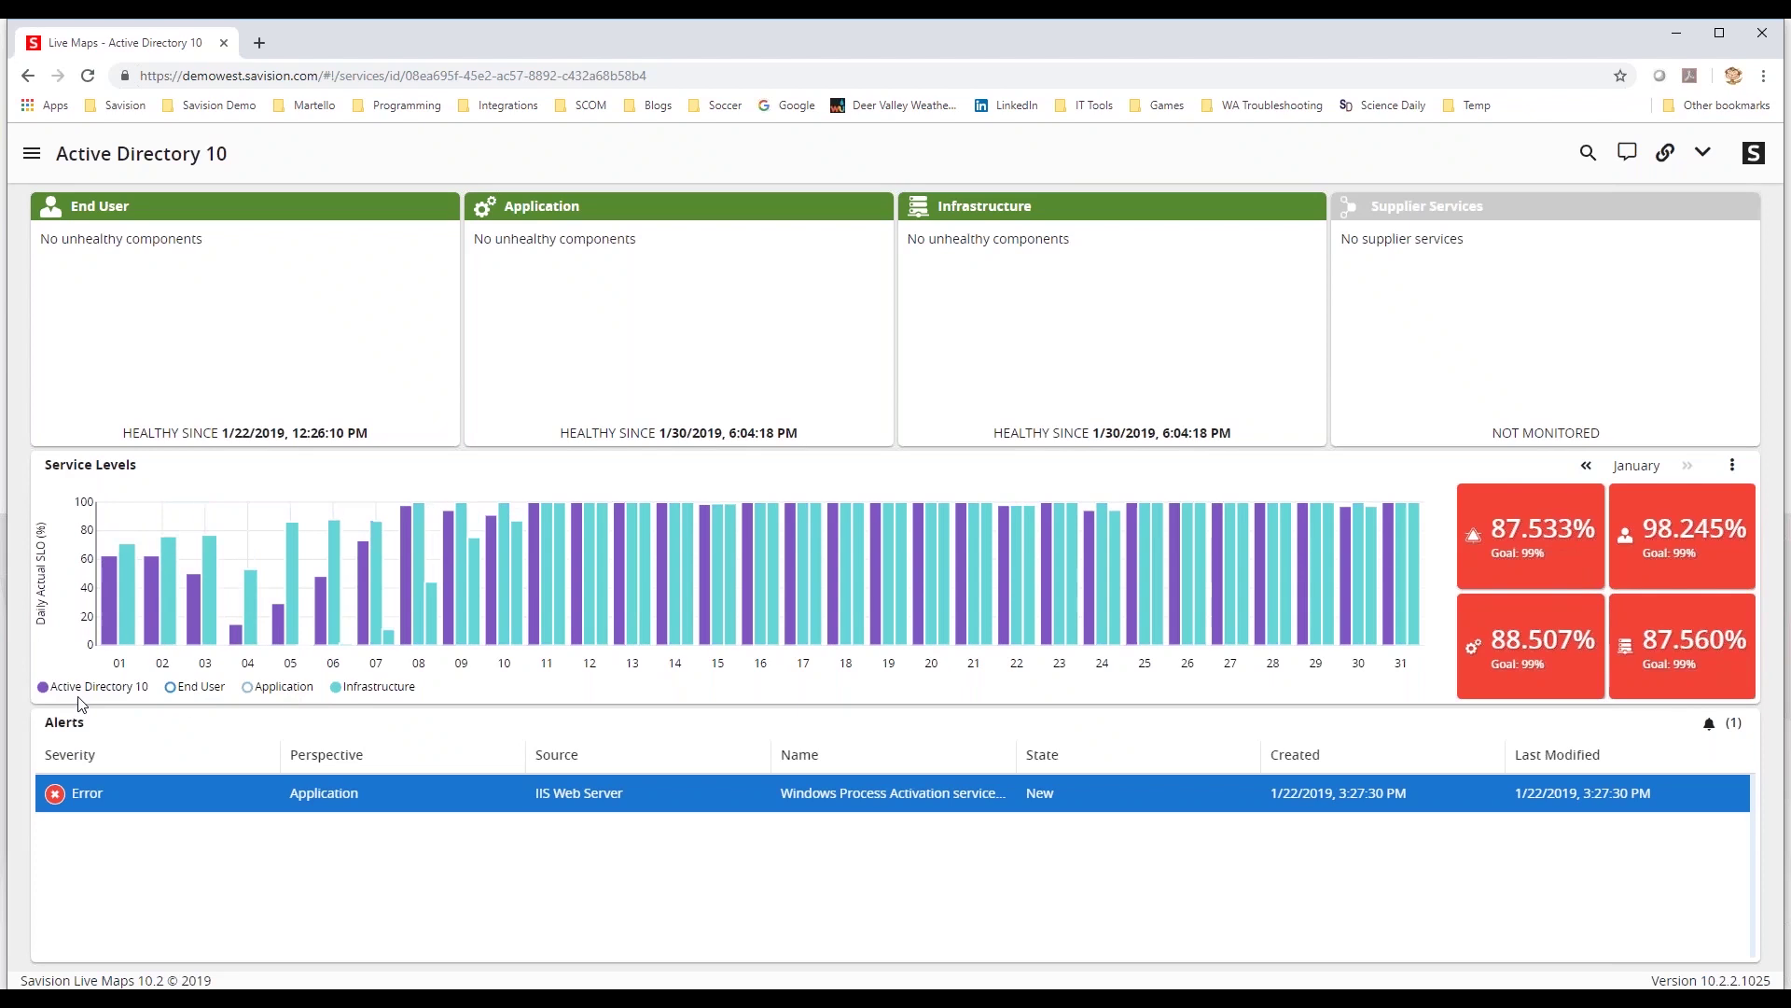
pyautogui.click(377, 687)
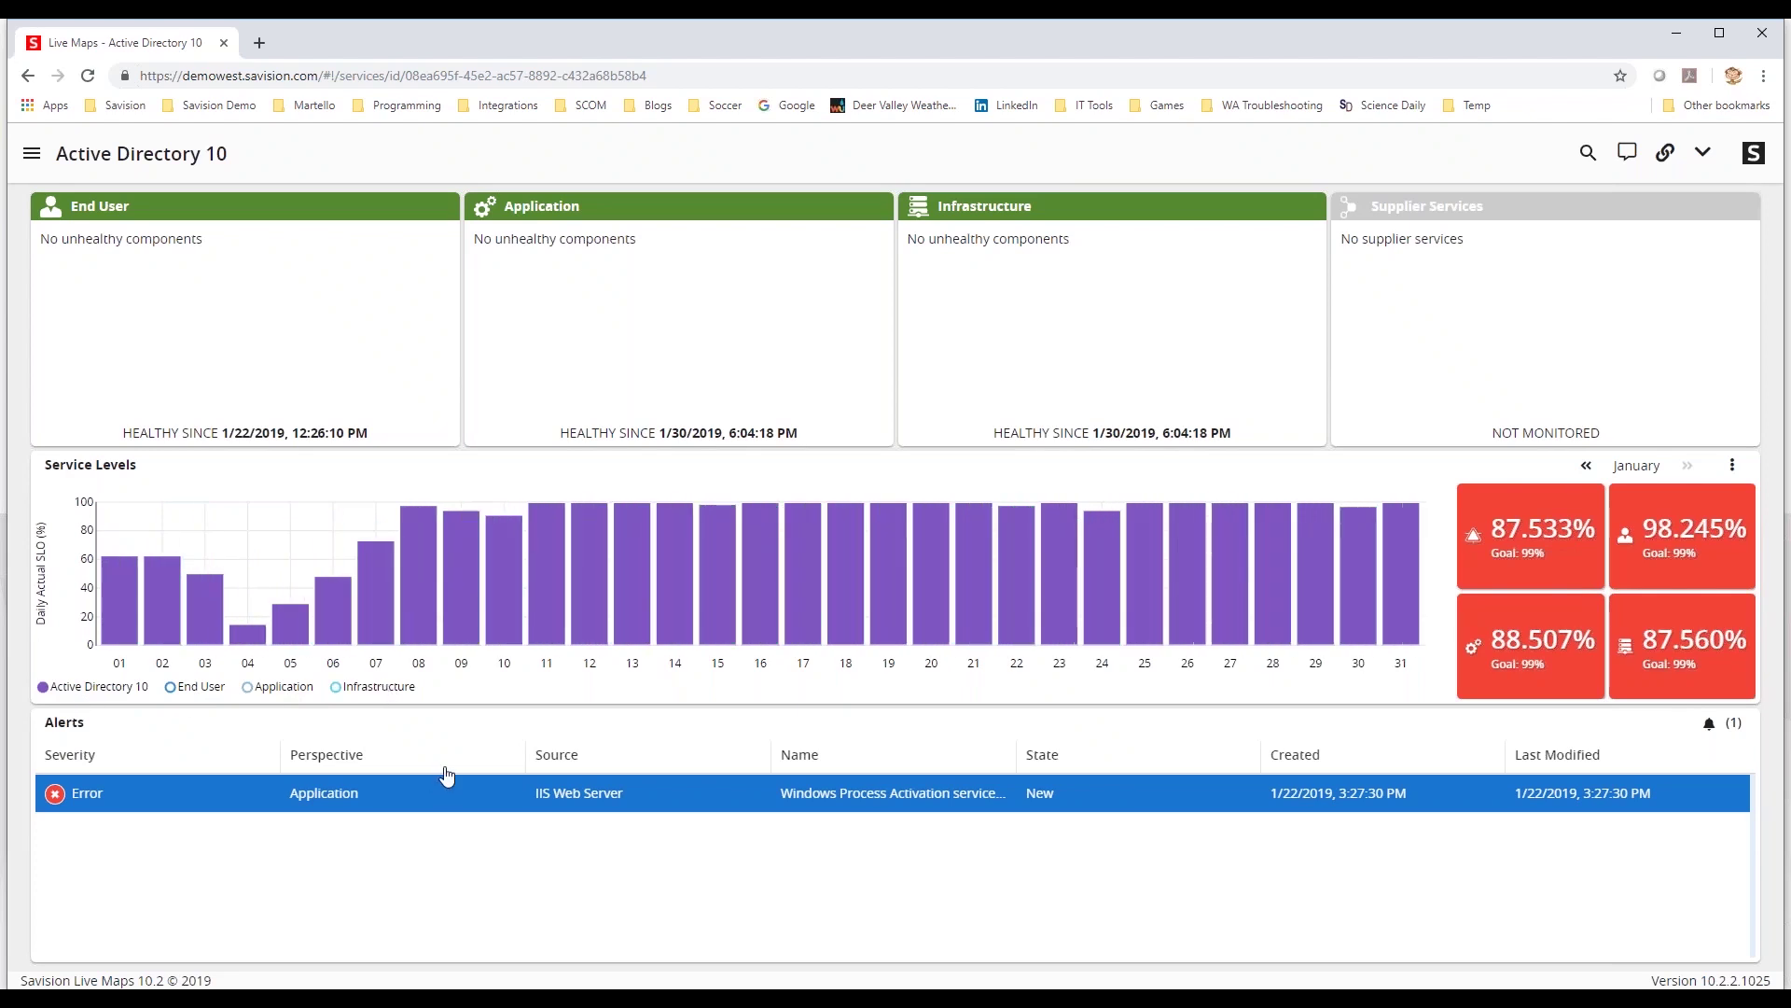
pyautogui.click(377, 688)
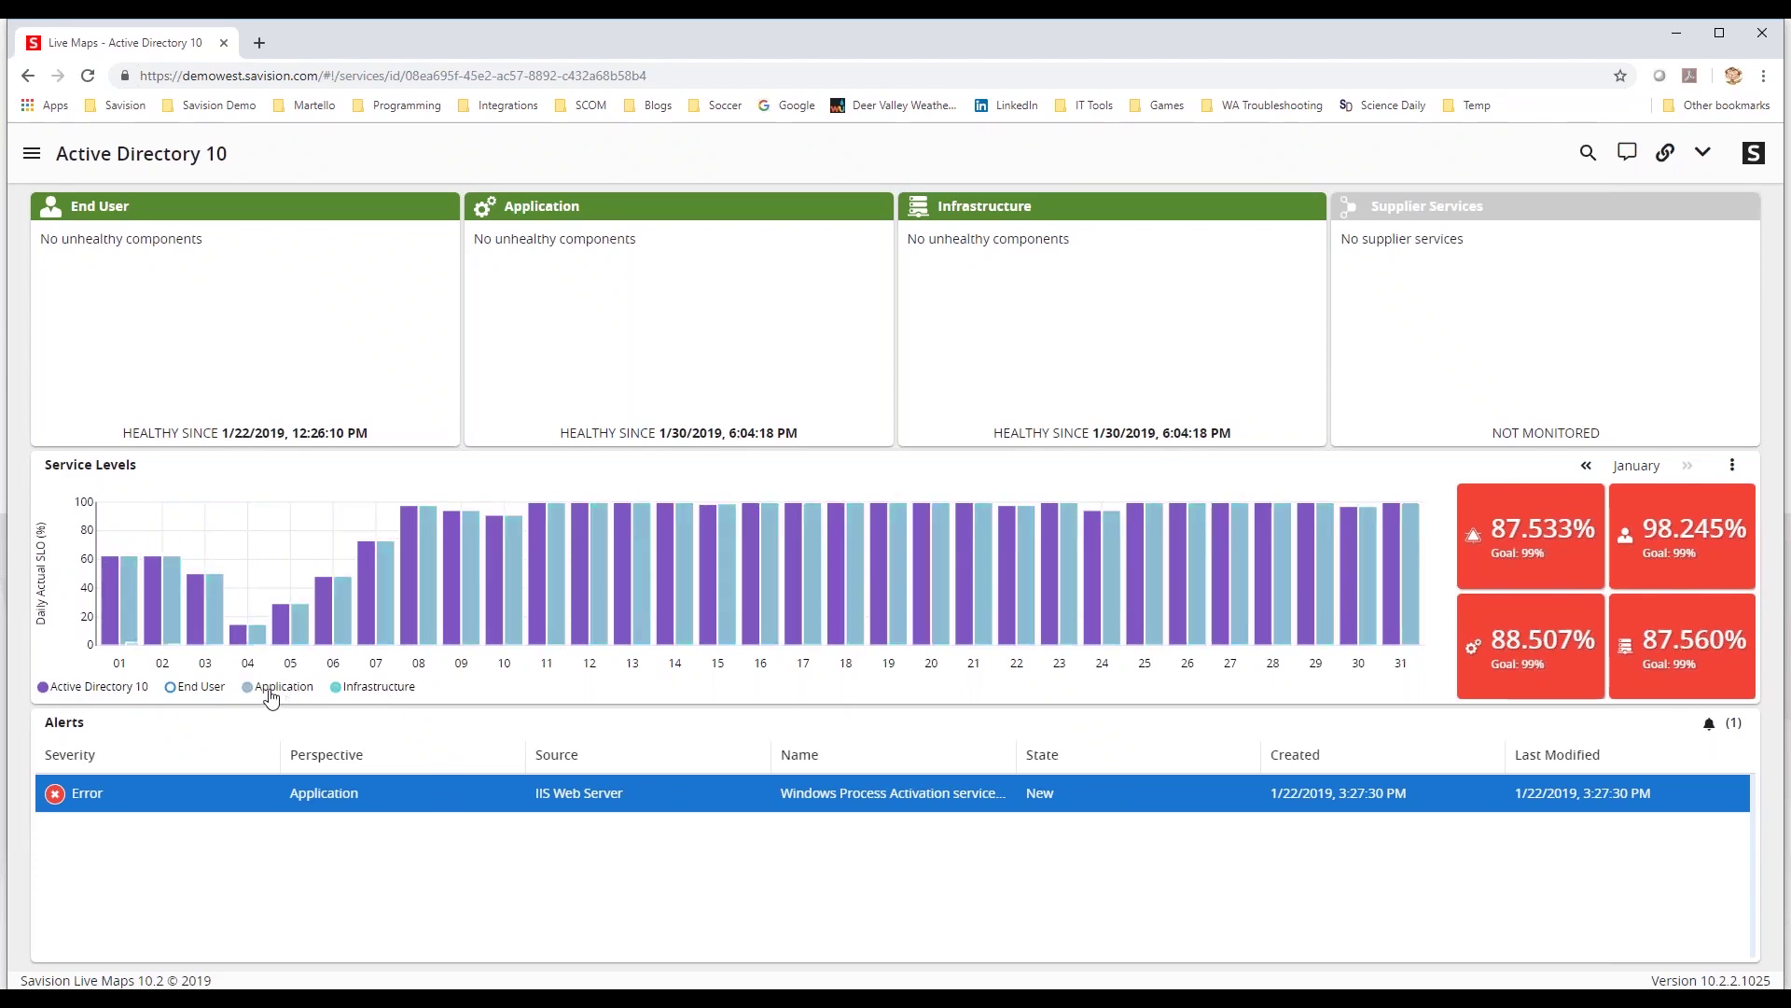
pyautogui.click(194, 688)
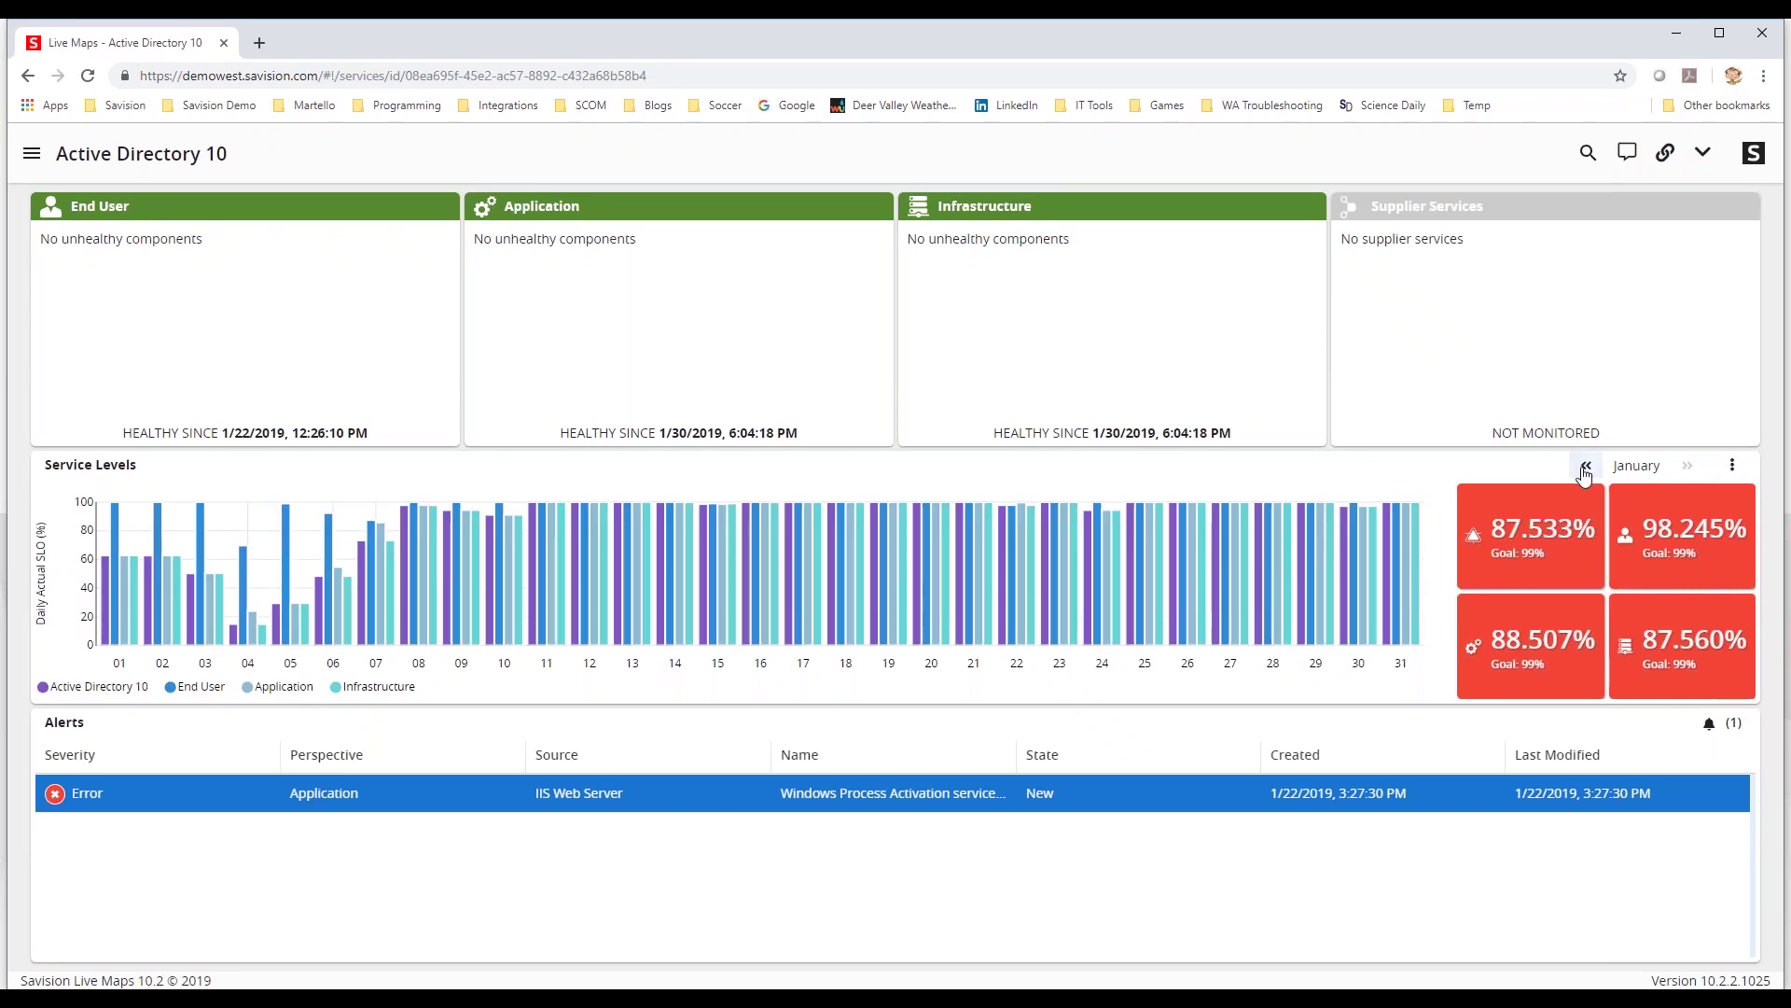
# Display the Service Levels as a Heat Map, as a Bar Chart, and back in Multi View.
pyautogui.click(1731, 467)
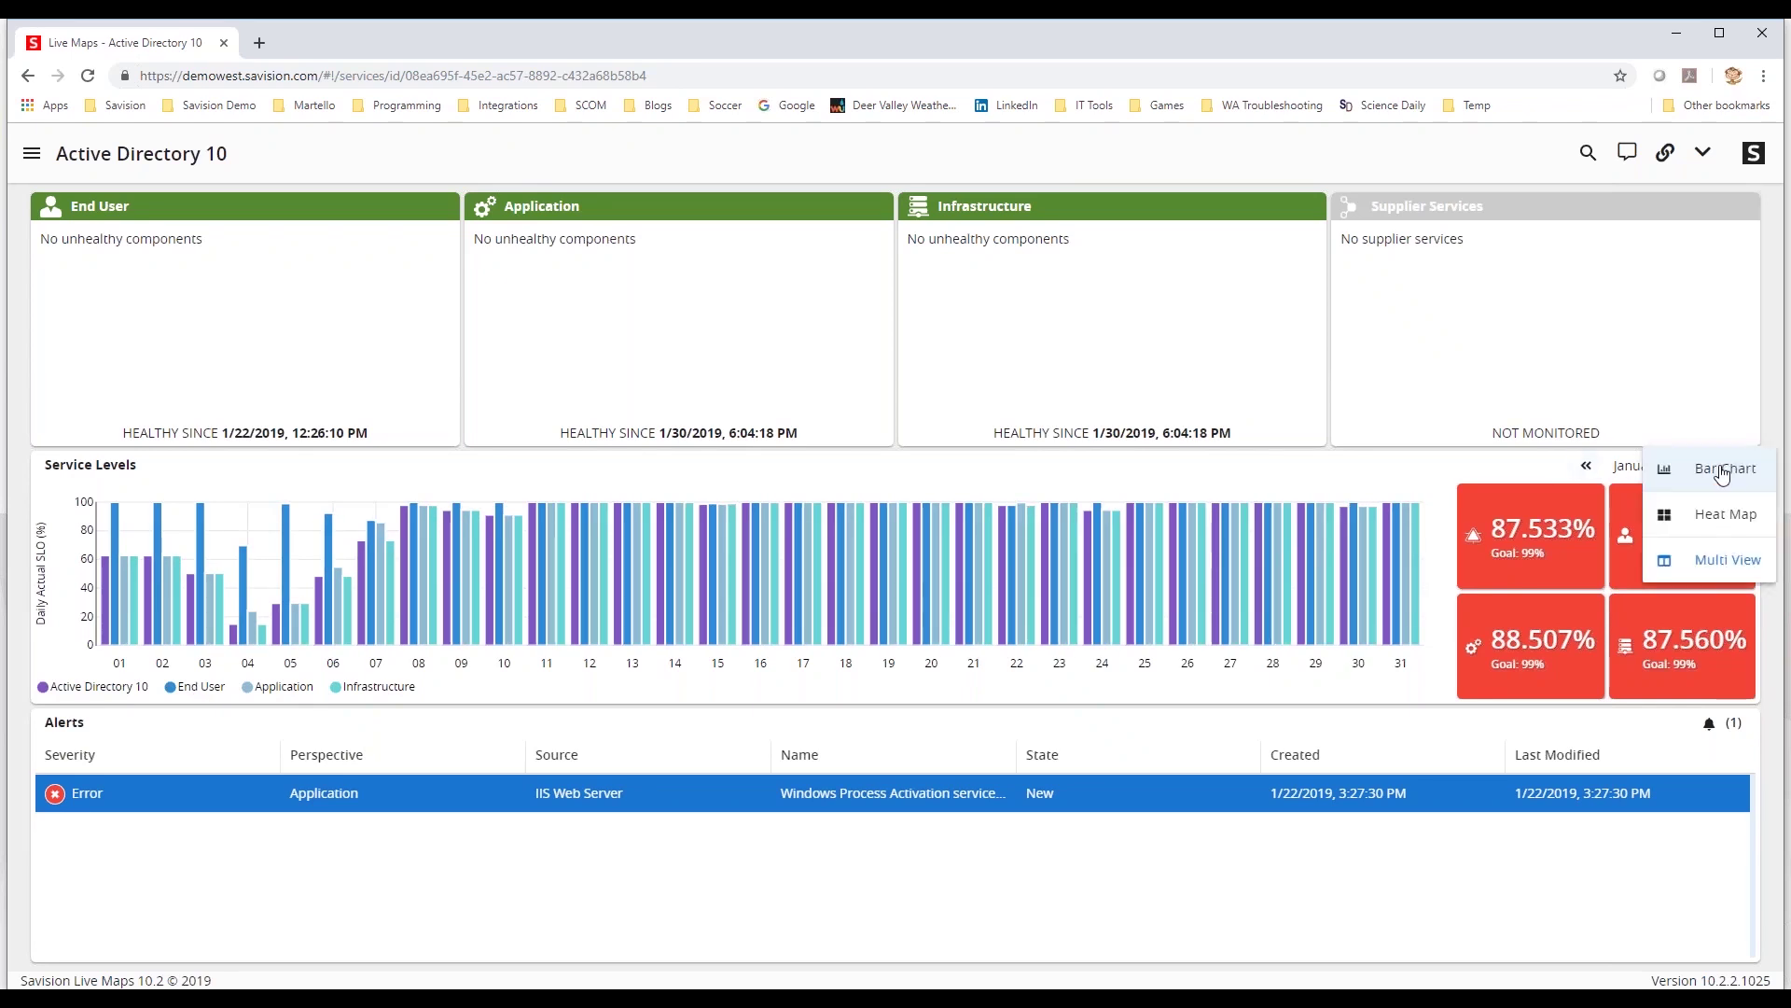
pyautogui.click(1696, 561)
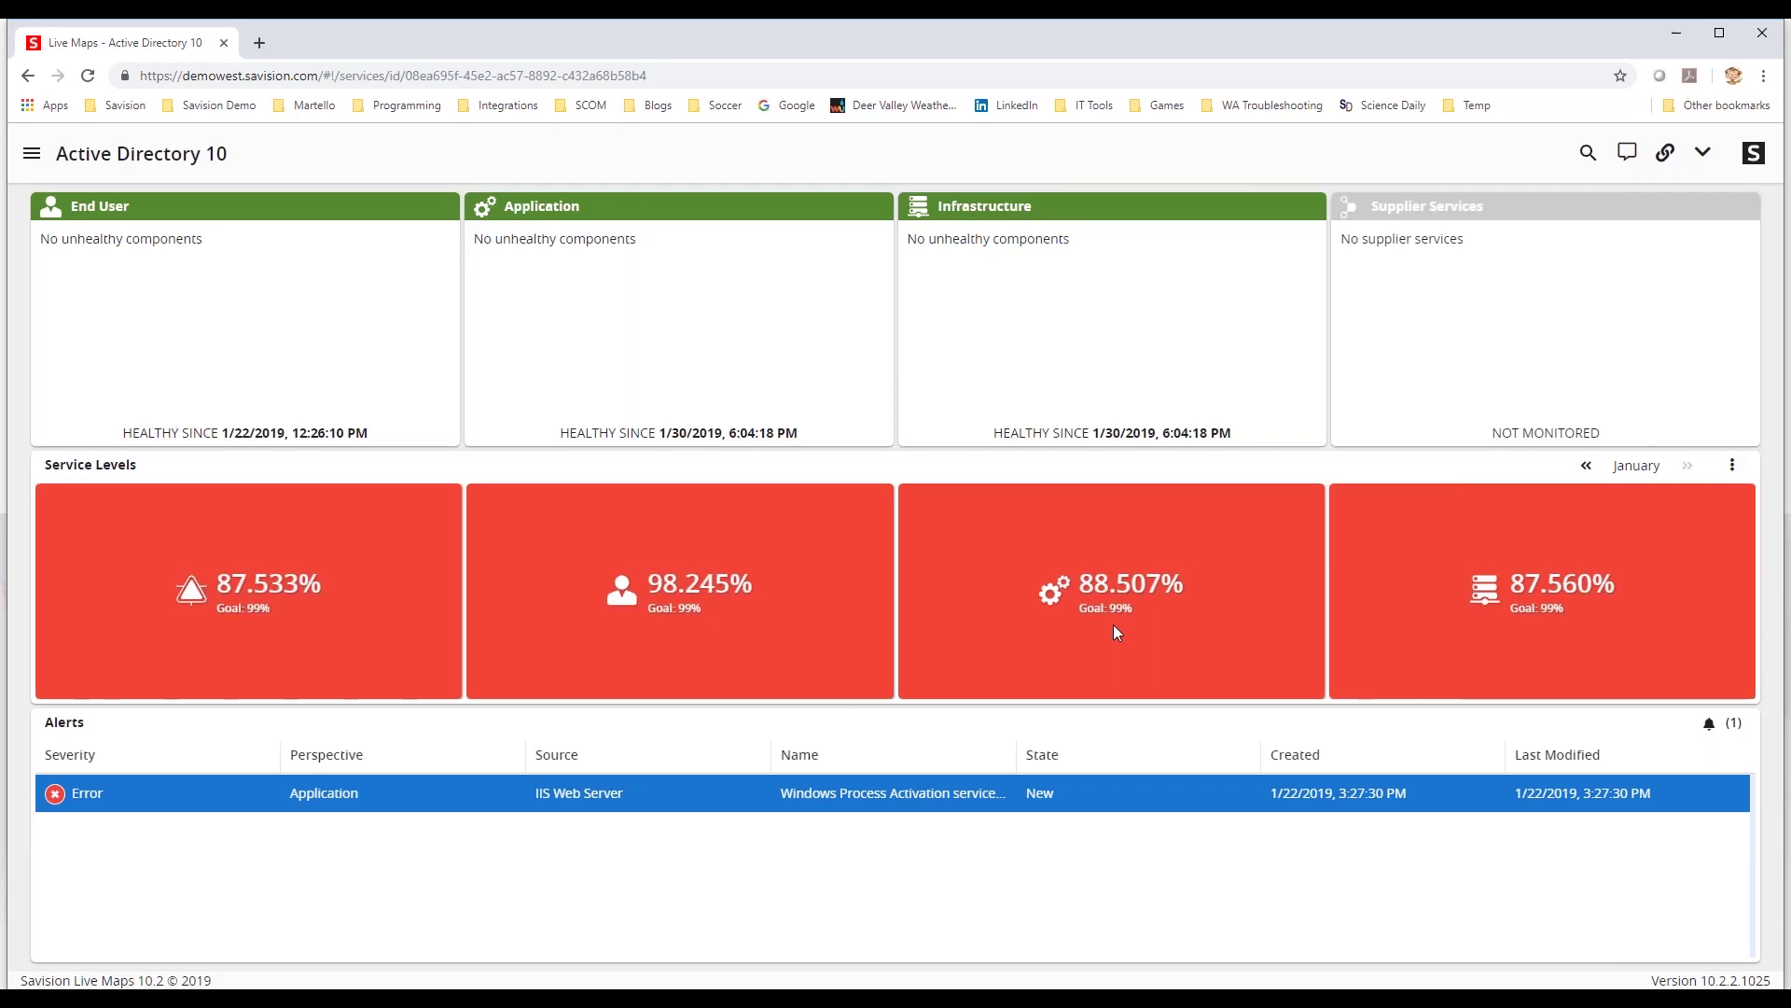
pyautogui.click(1732, 464)
pyautogui.click(1698, 468)
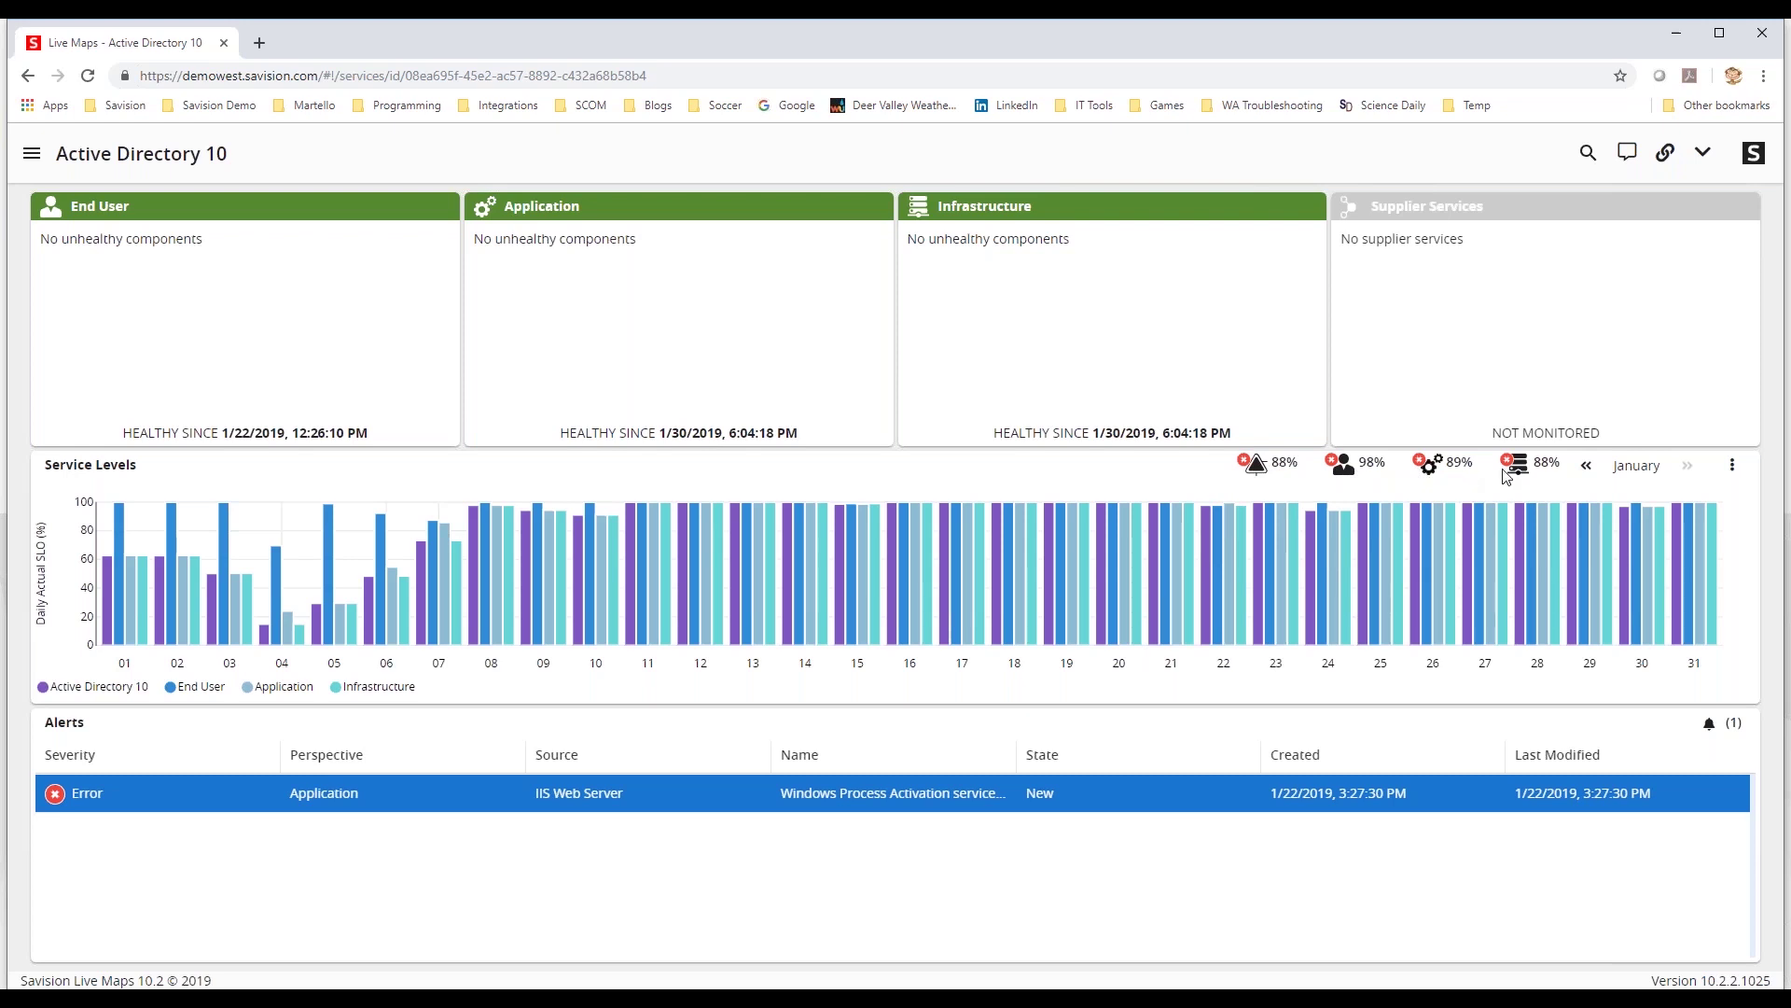
pyautogui.click(1733, 465)
pyautogui.click(1713, 564)
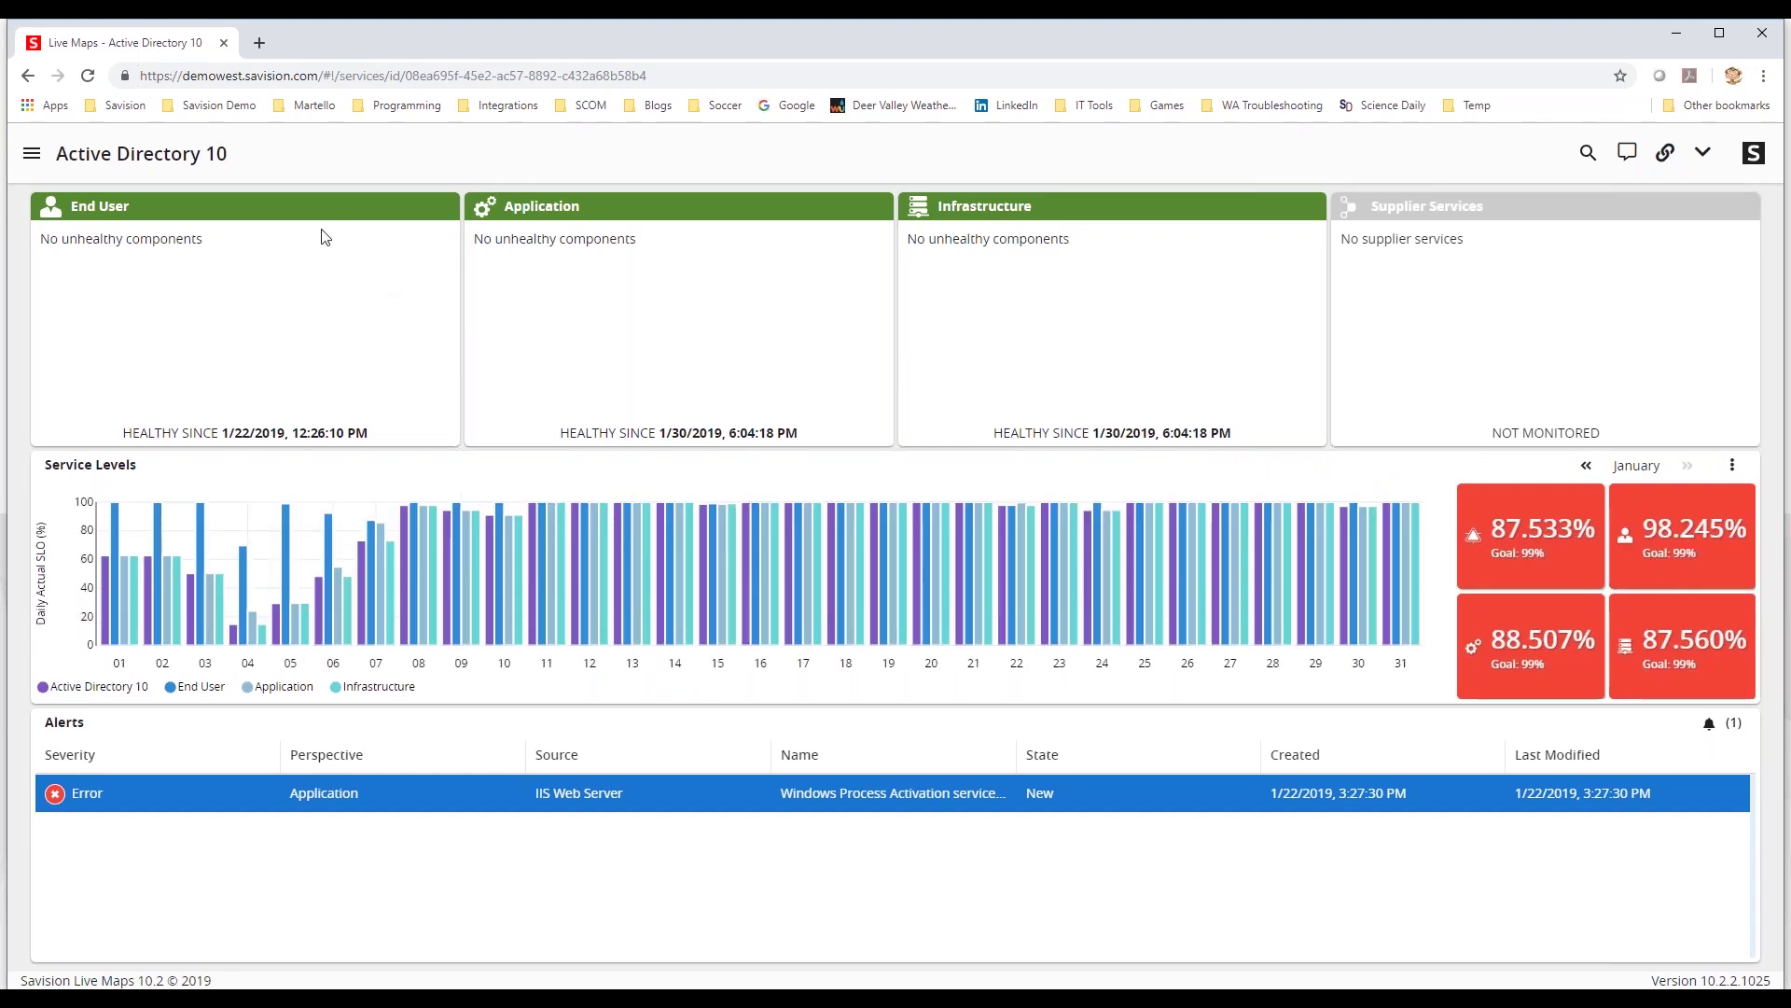
# View the Application perspective's component dashboard and return to the Active Directory 10 service page.
pyautogui.click(539, 213)
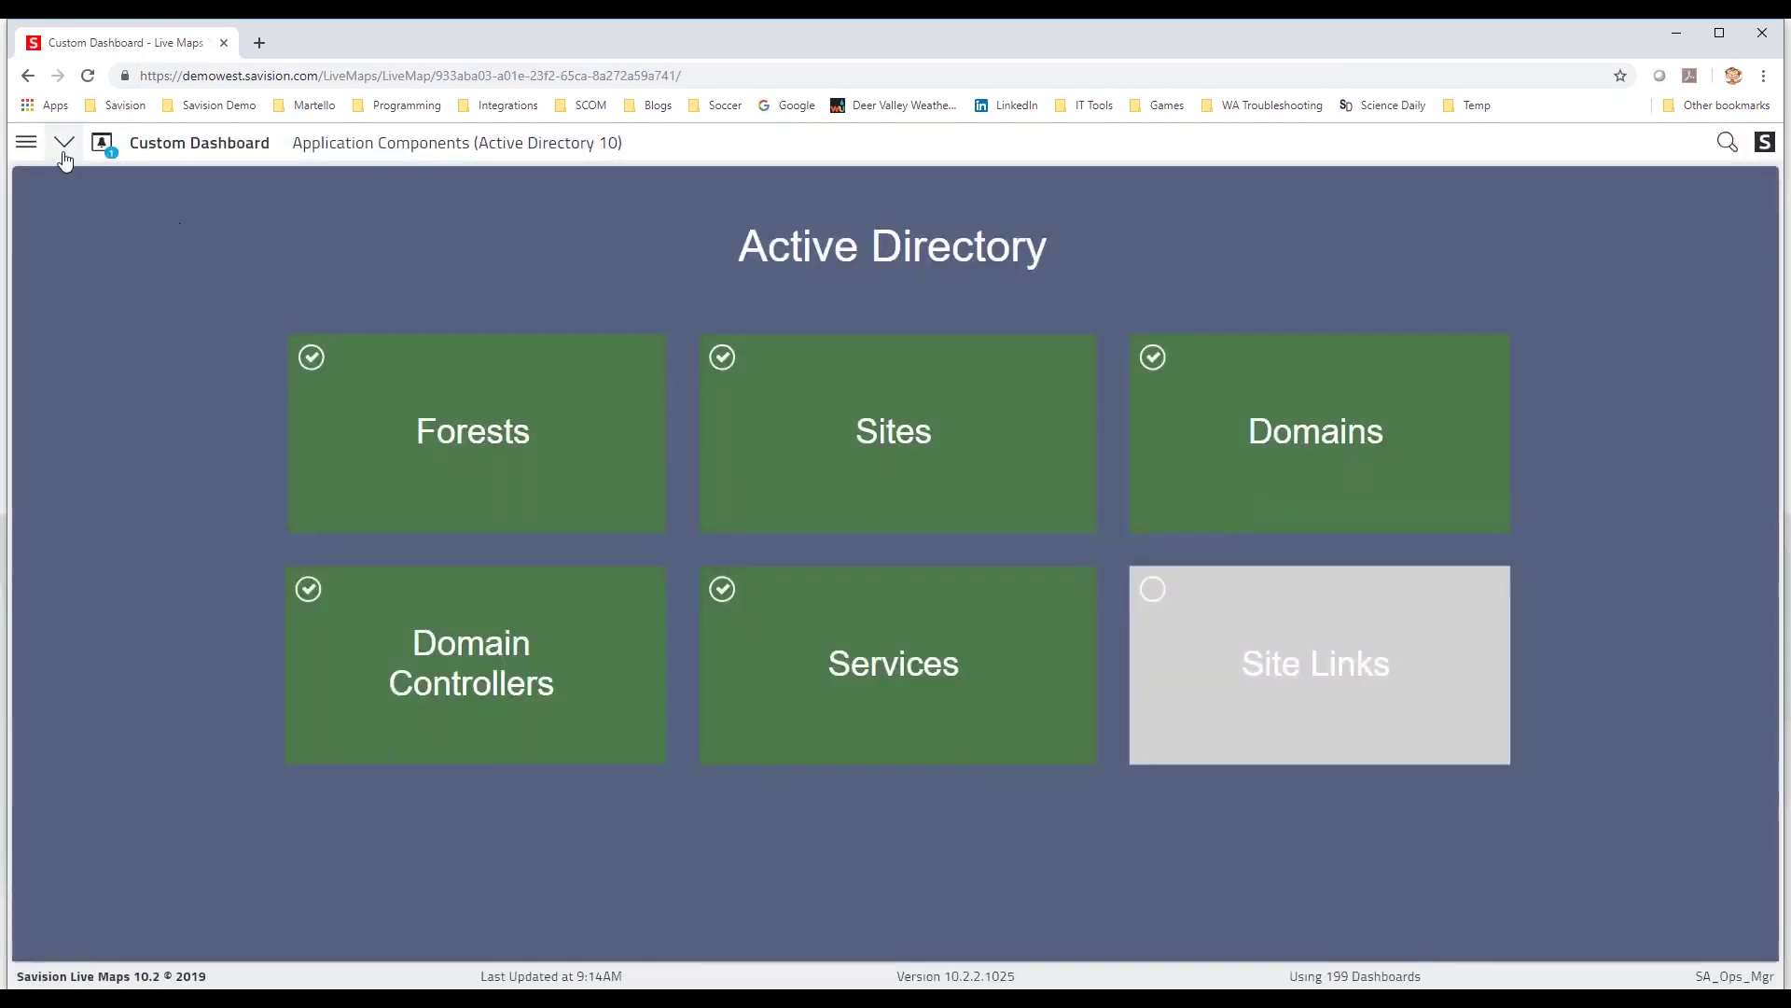
pyautogui.click(26, 142)
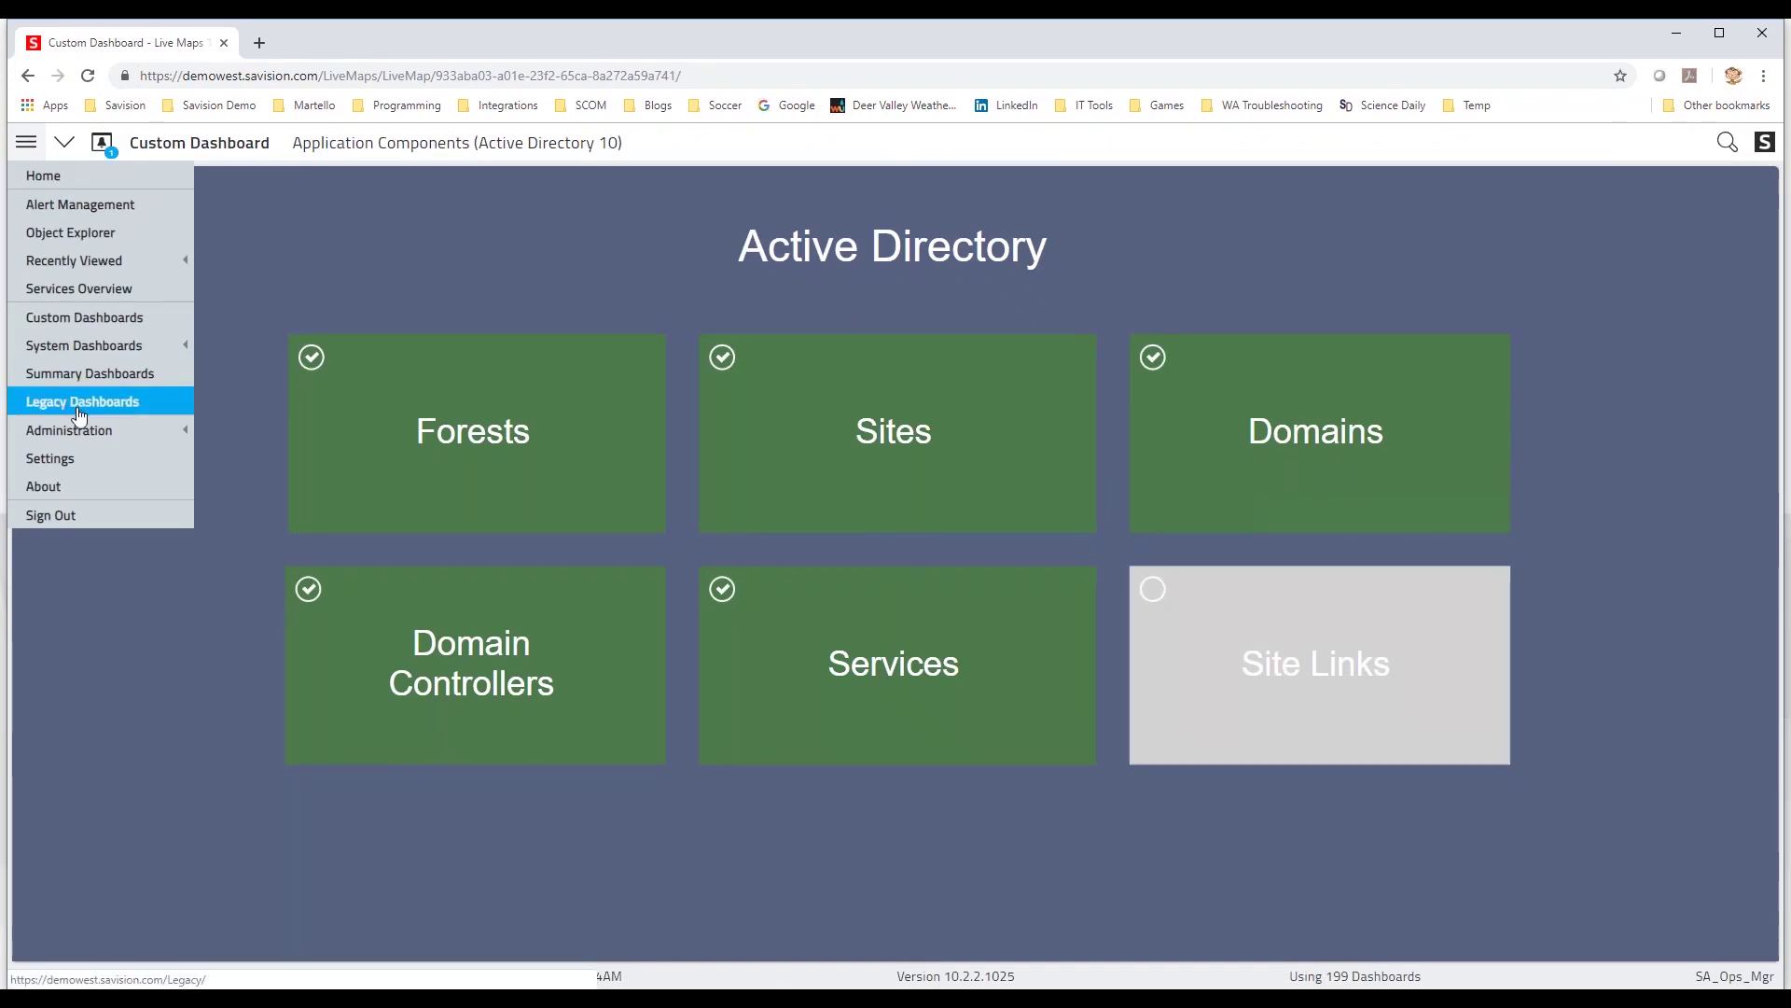
pyautogui.click(27, 78)
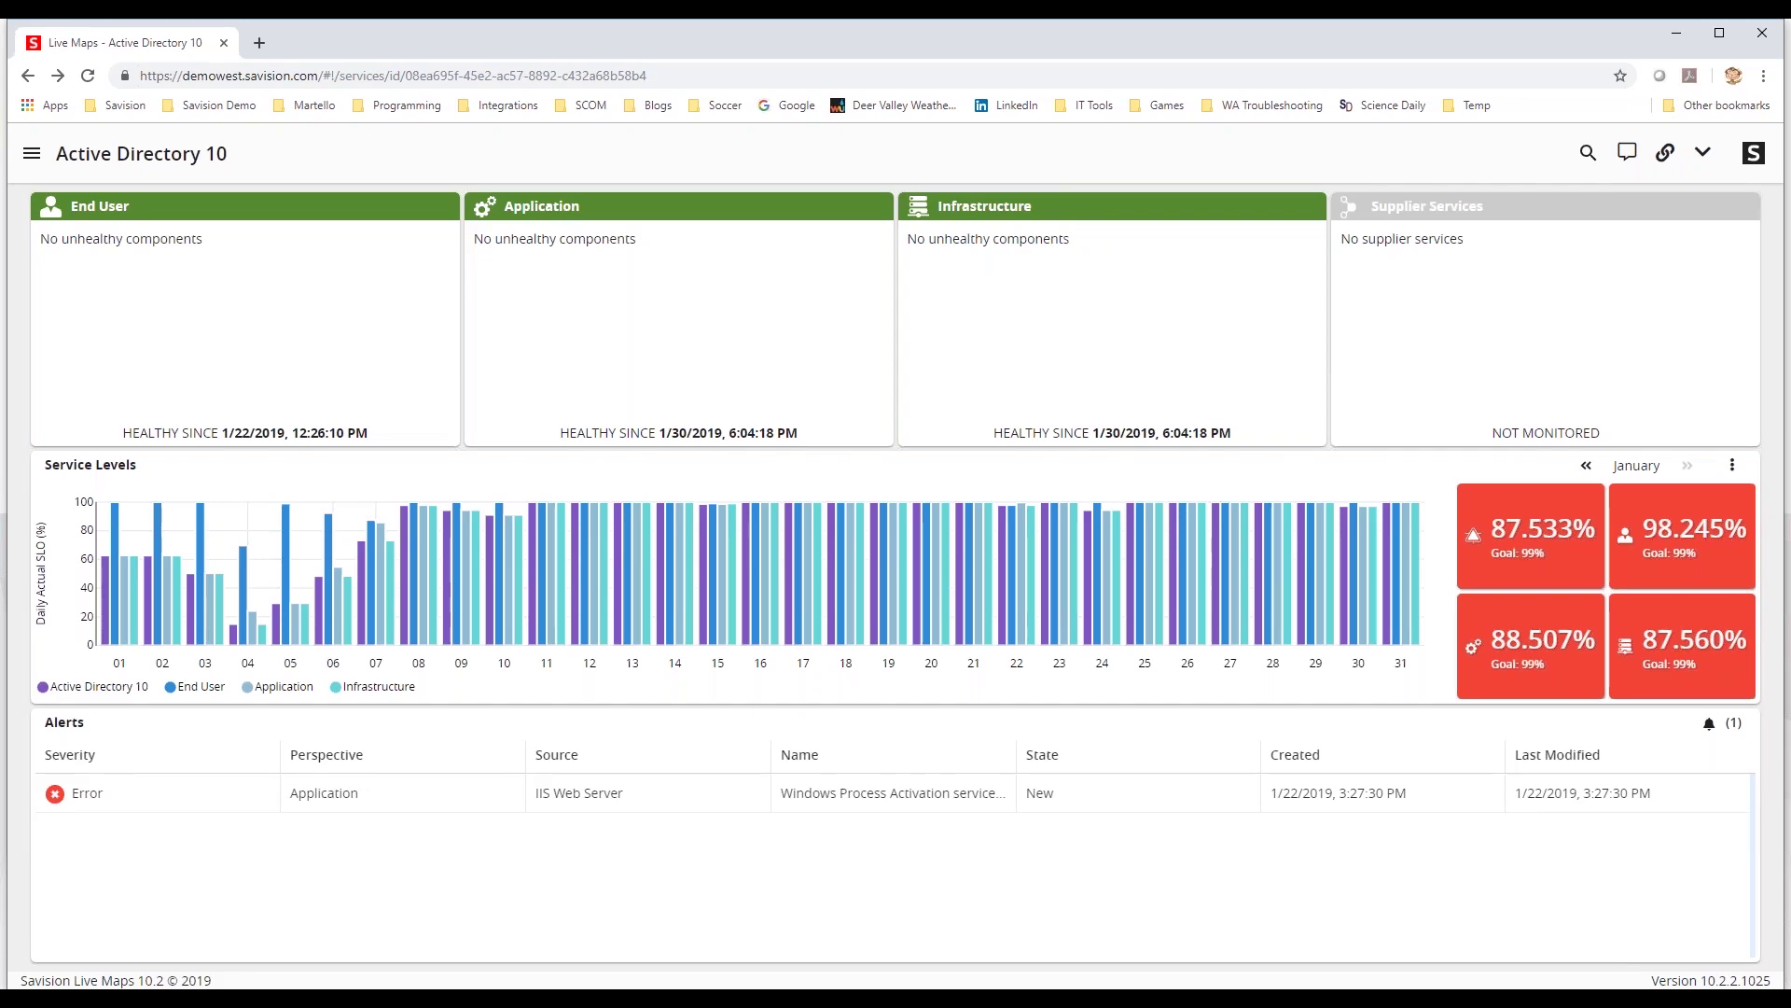
# Open the summary dashboard UG #1 2019.
pyautogui.click(31, 153)
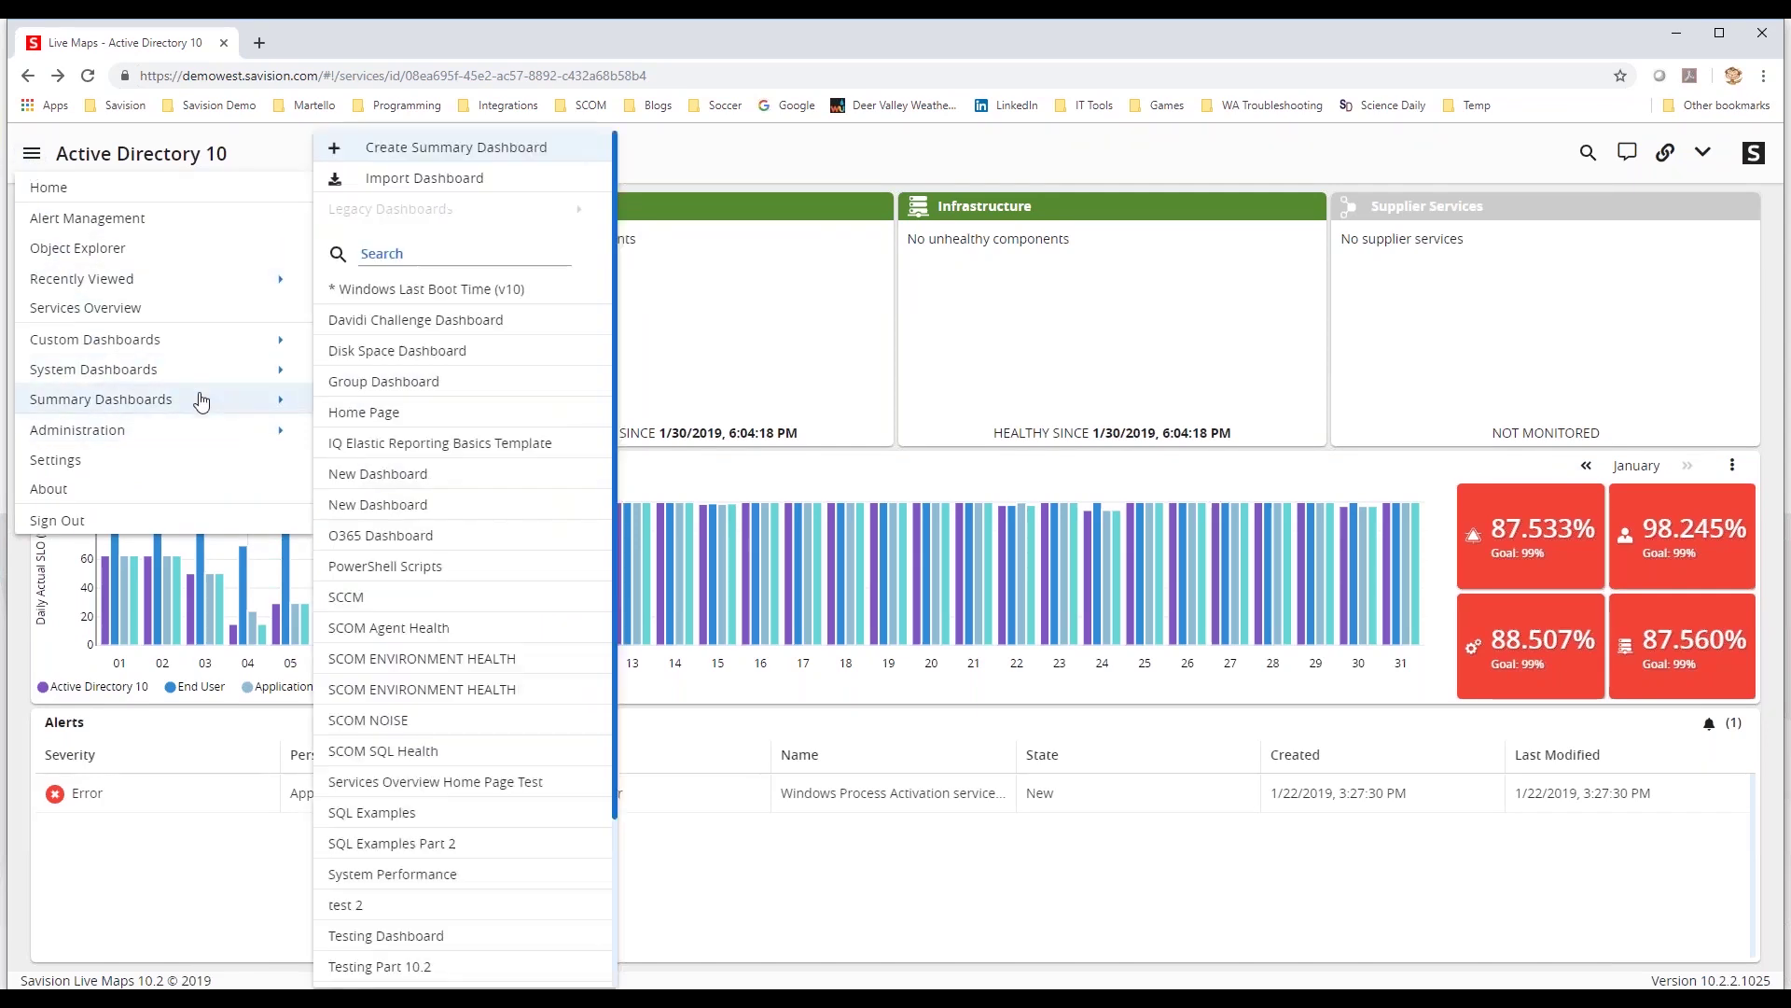
pyautogui.scroll(-2, 438, 929)
pyautogui.click(439, 817)
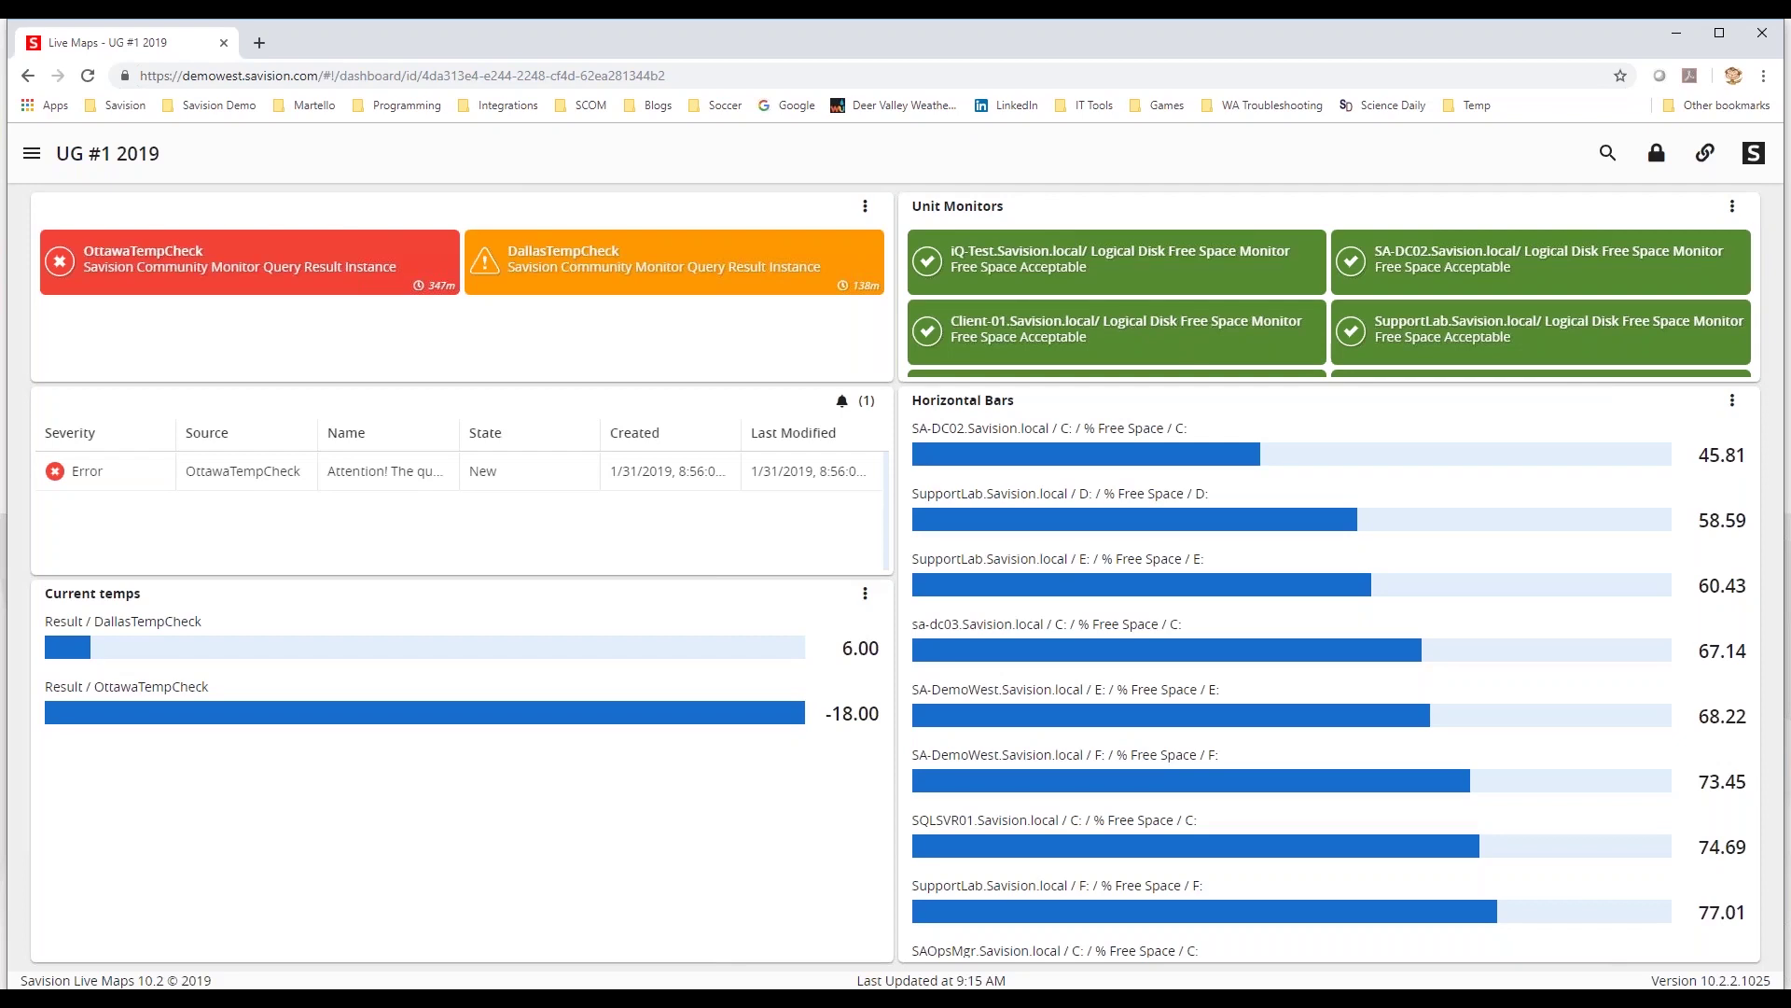
pyautogui.doubleClick(431, 286)
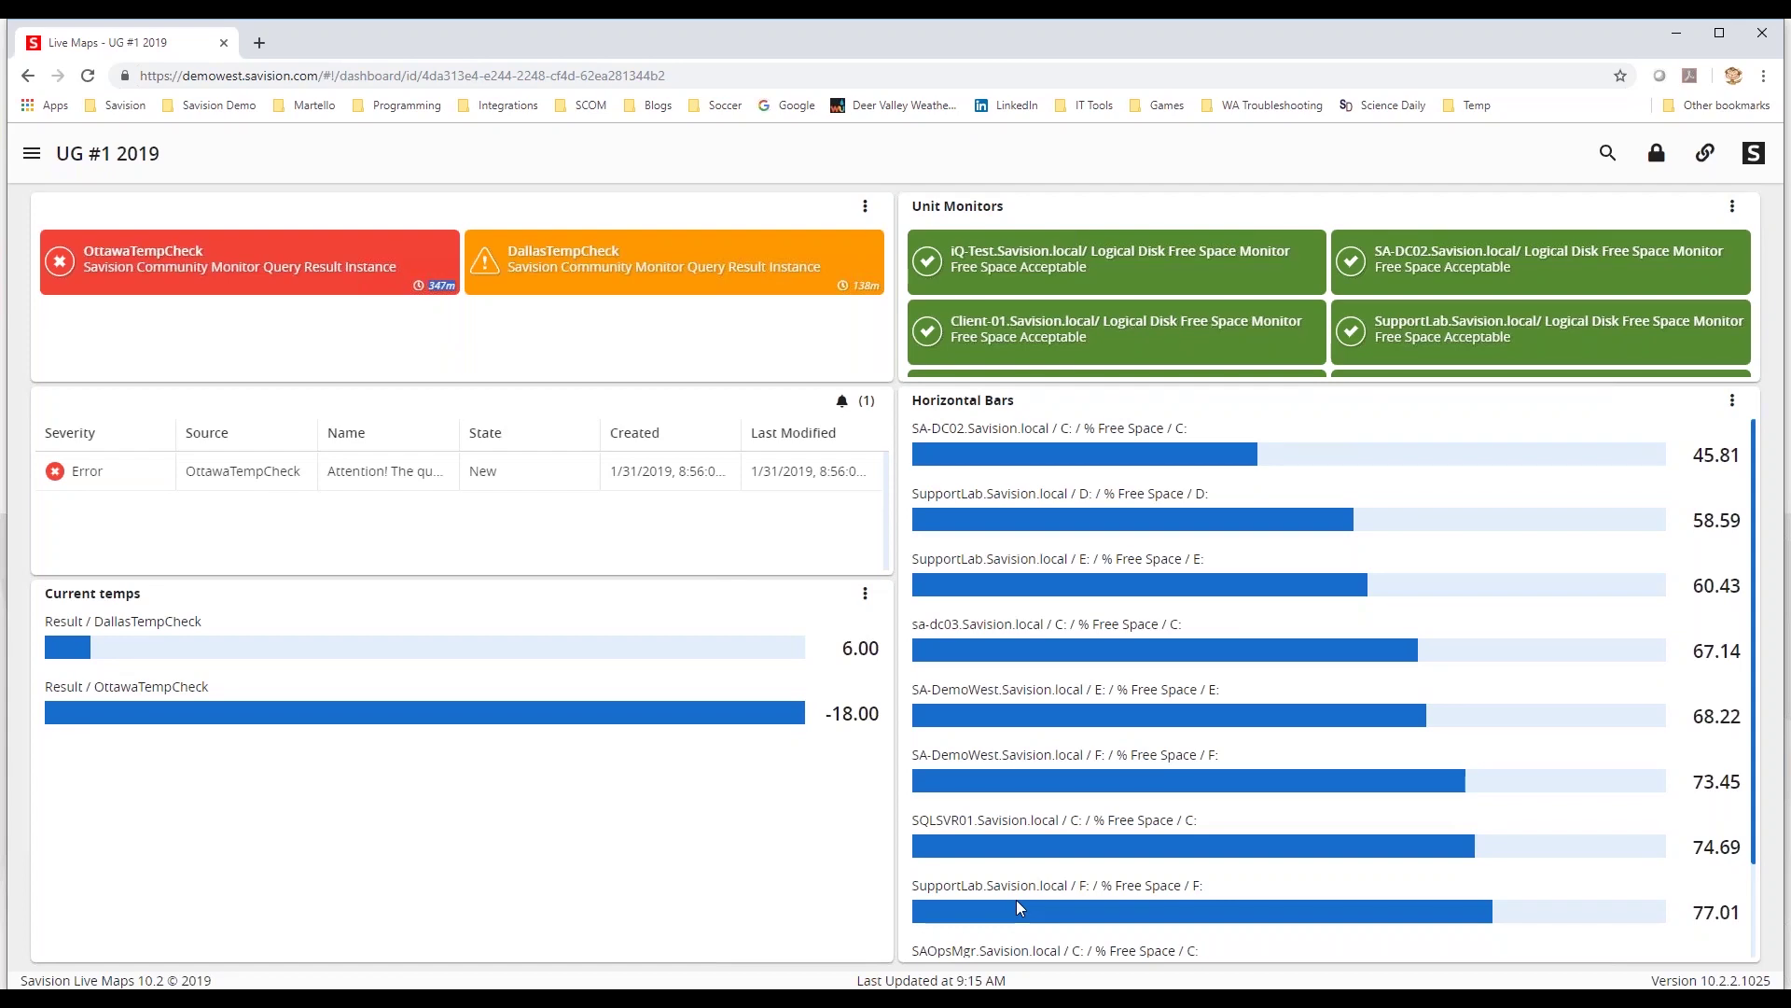
# Unlock the dashboard for editing and open the settings of the Horizontal Bars widget.
pyautogui.moveTo(1016, 899)
pyautogui.click(1657, 153)
pyautogui.click(1649, 462)
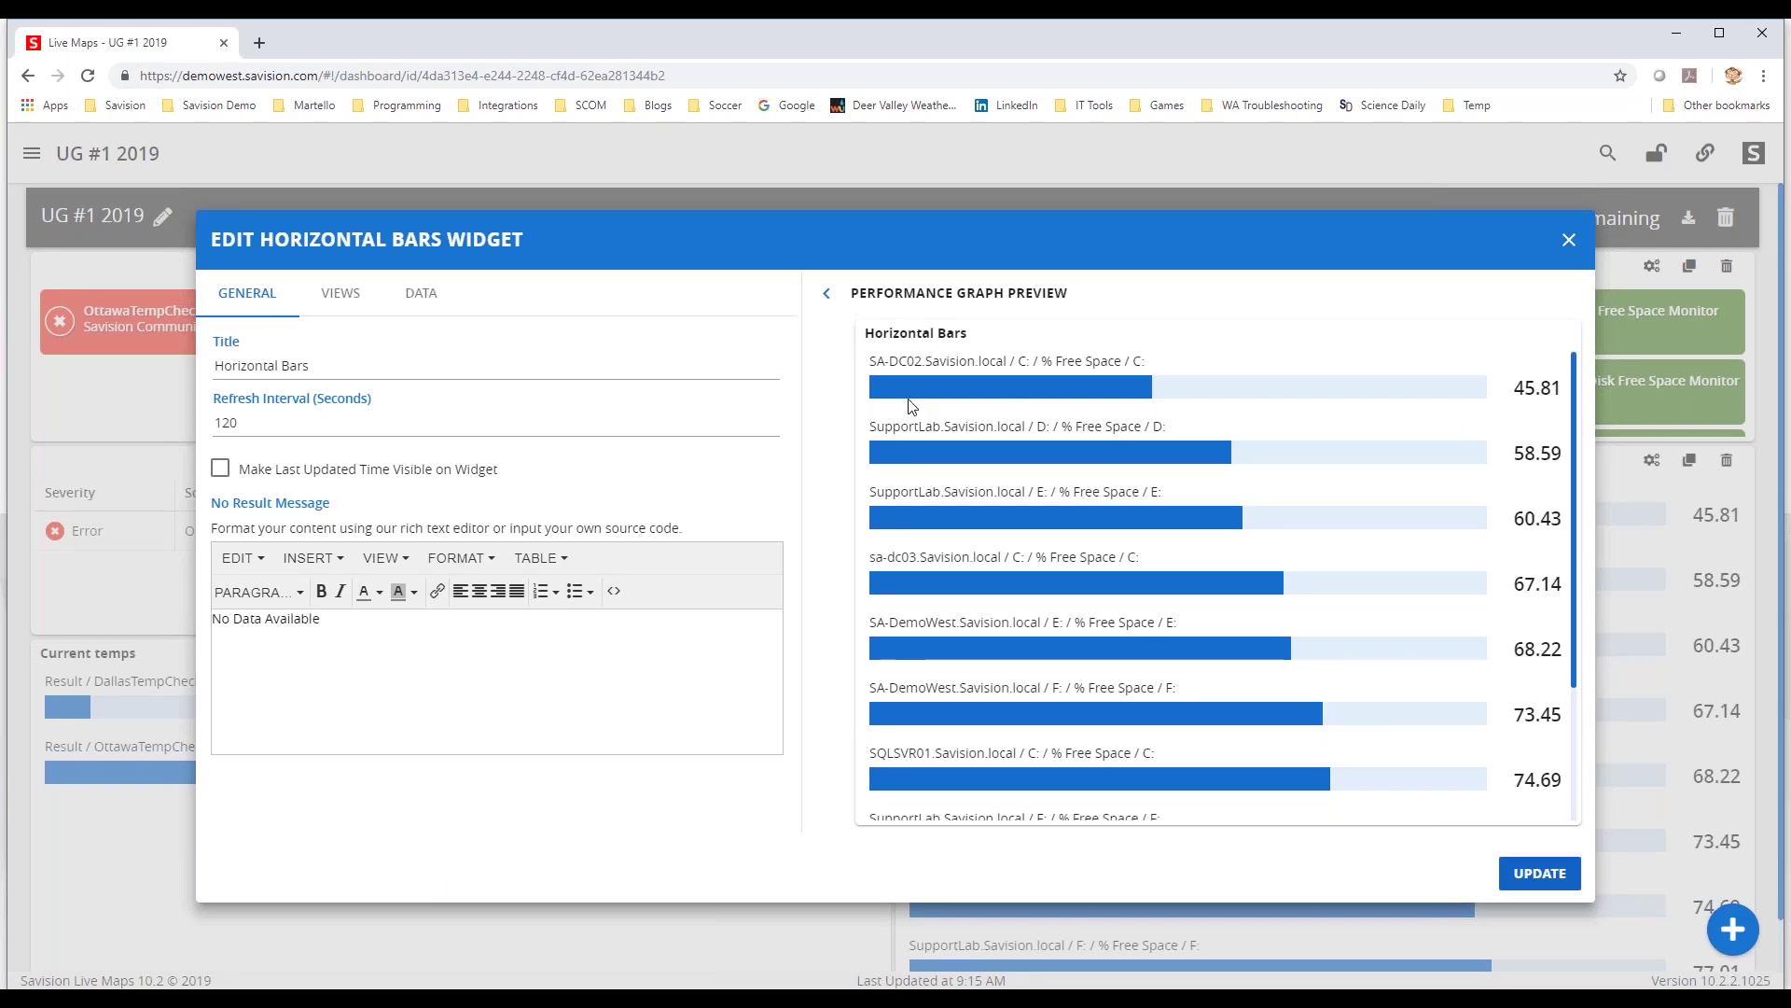
# Preview the widget with Horizontal Bar Compact as its default view, review the Scale Max Value option, and close the settings without updating.
pyautogui.click(338, 308)
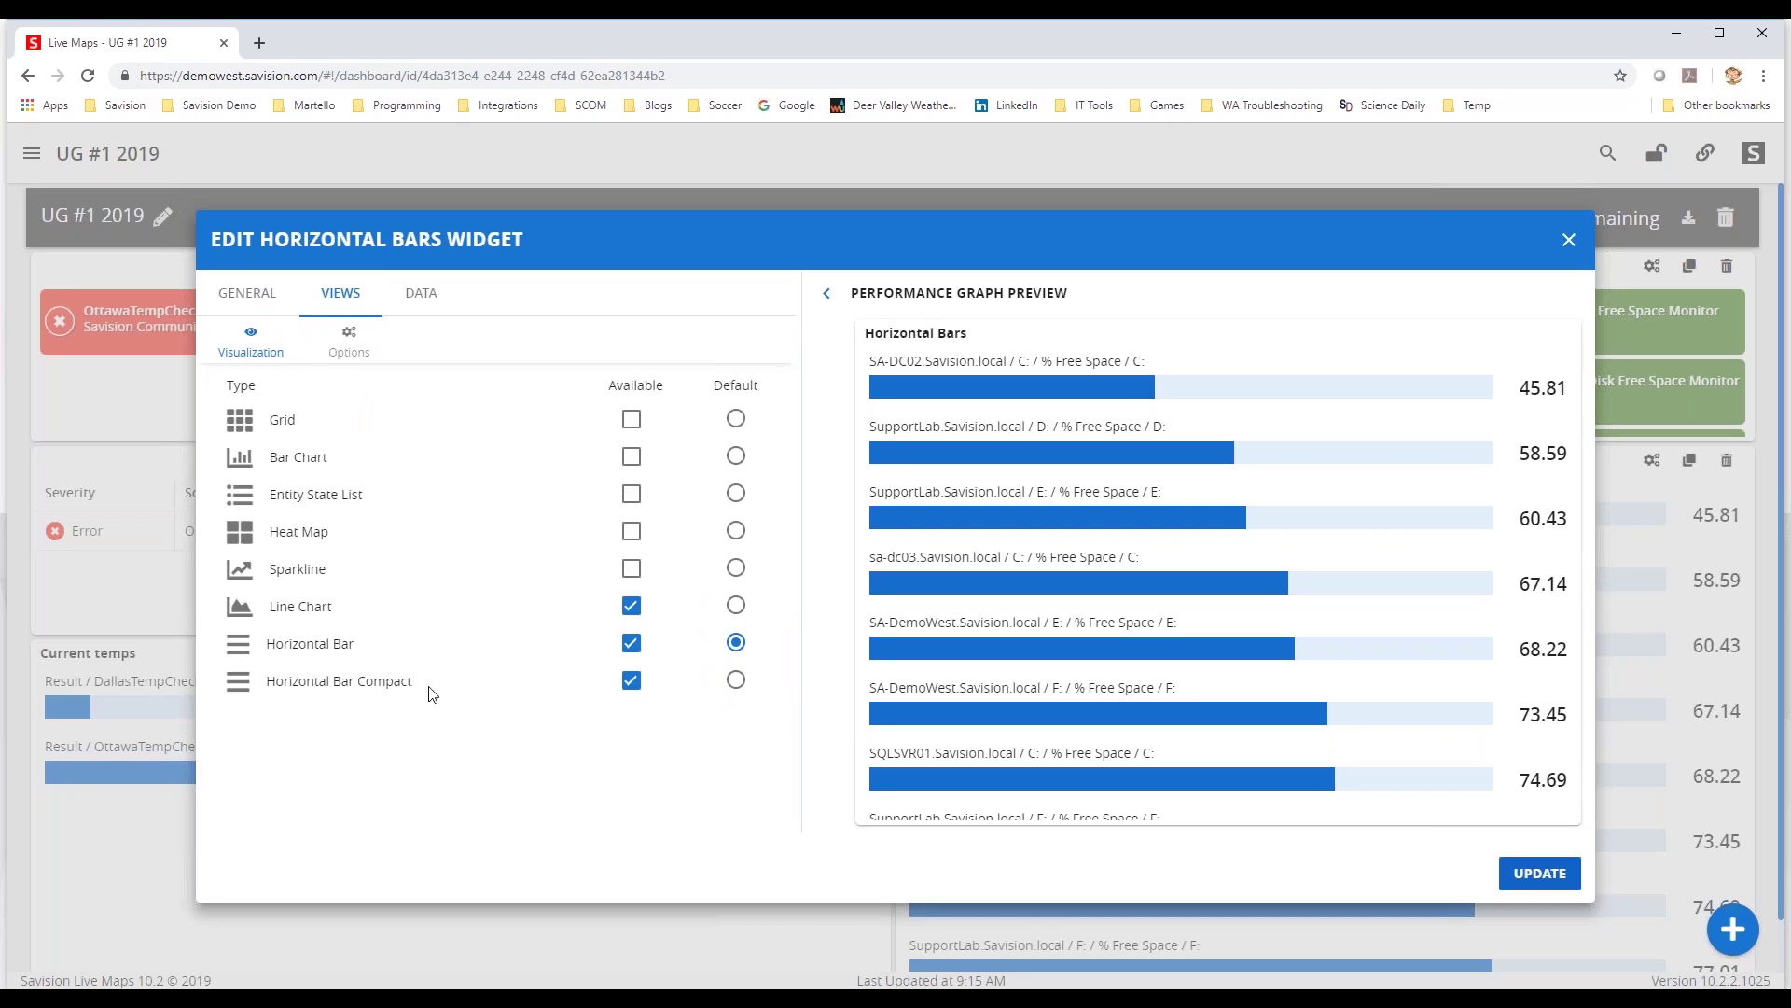
pyautogui.click(737, 682)
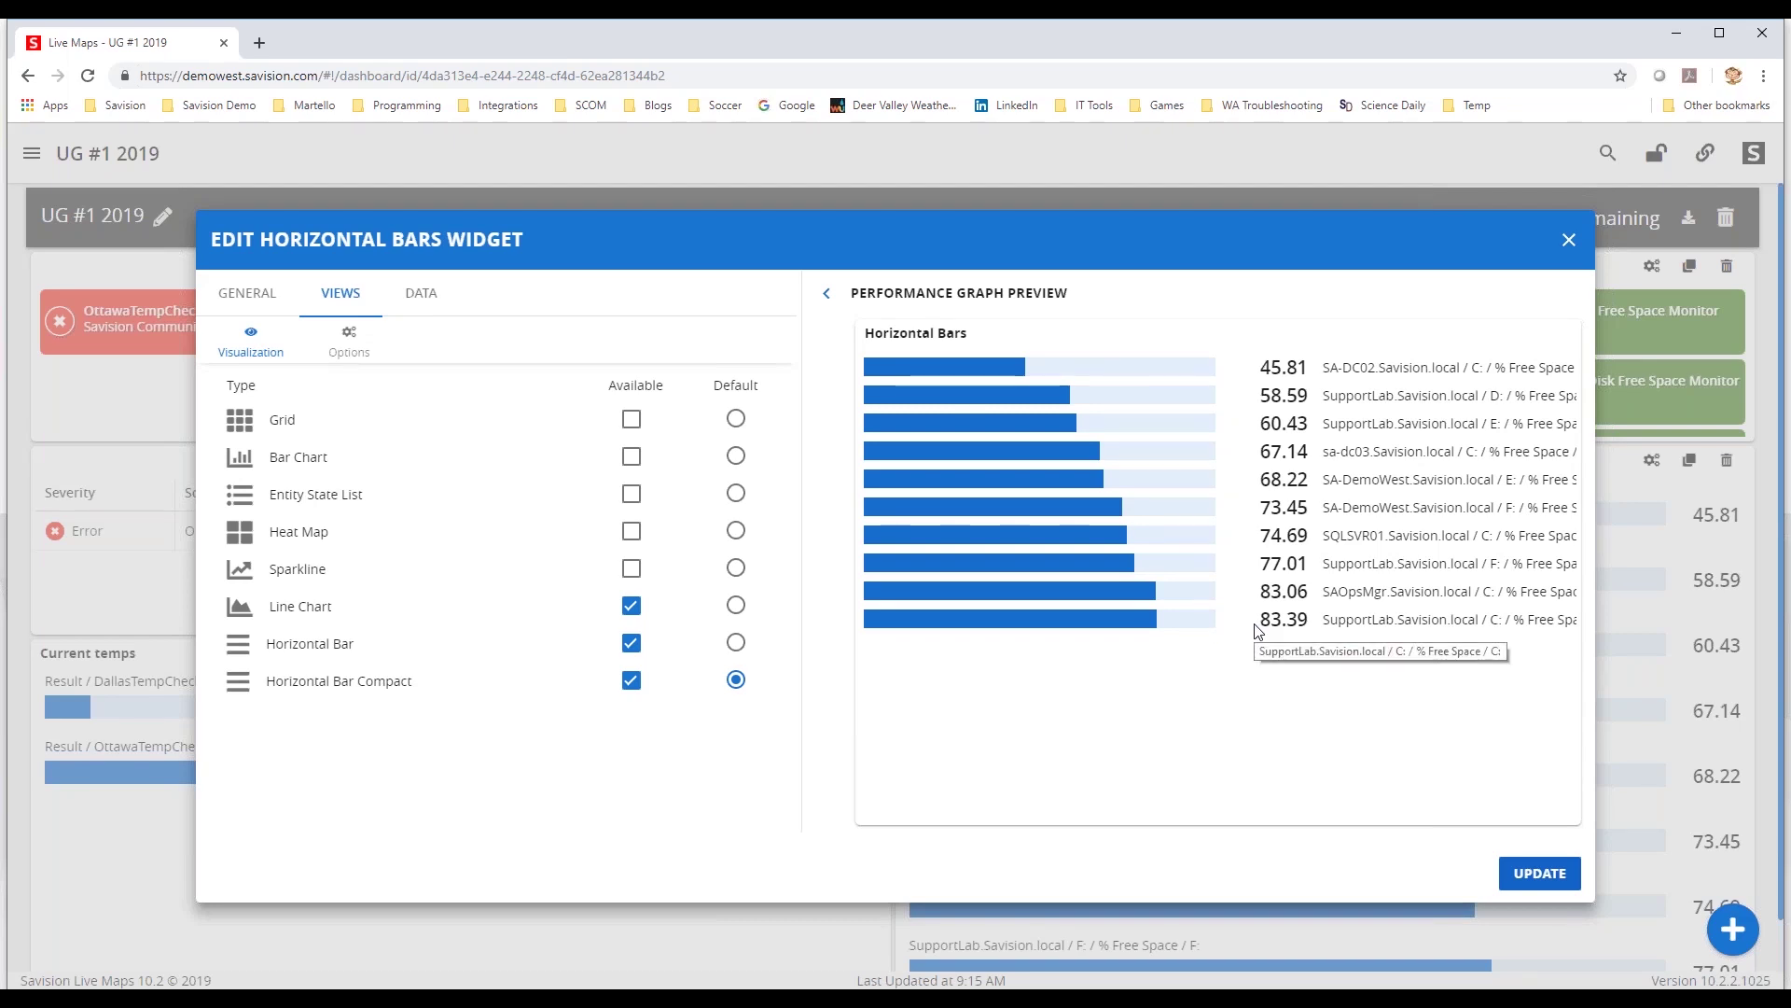
pyautogui.click(347, 353)
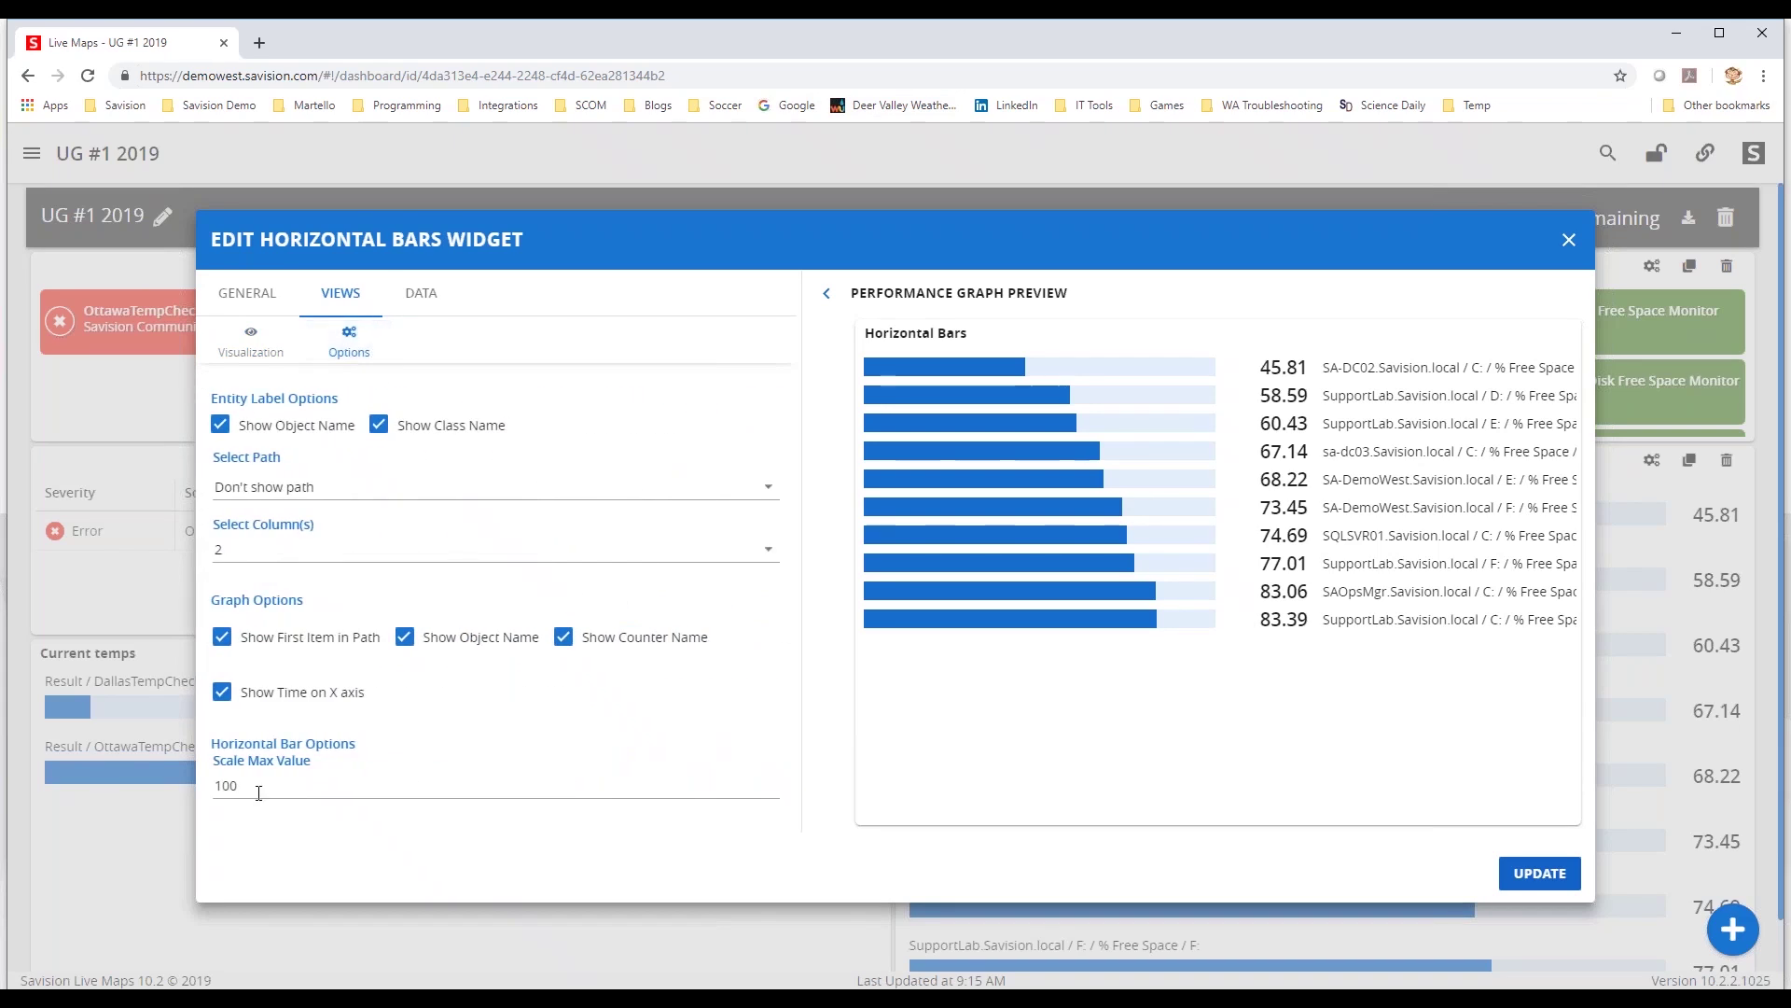
pyautogui.moveTo(211, 739); pyautogui.dragTo(301, 778)
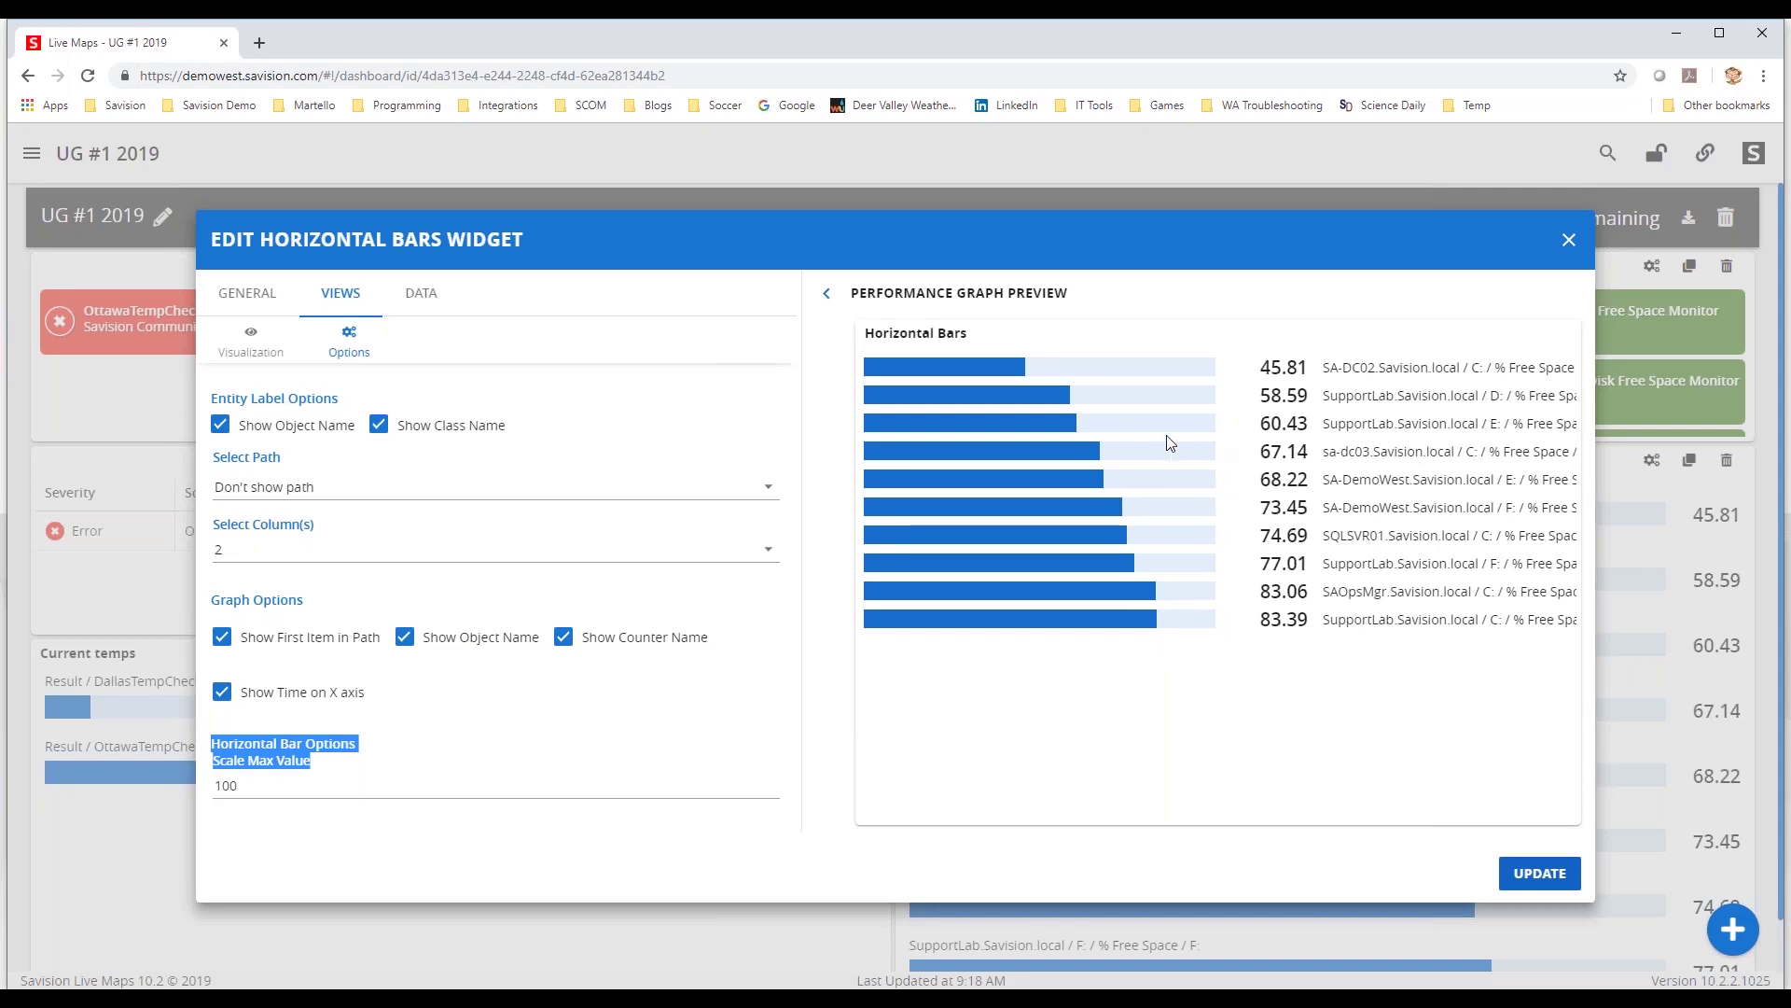
pyautogui.moveTo(867, 366)
pyautogui.click(1568, 240)
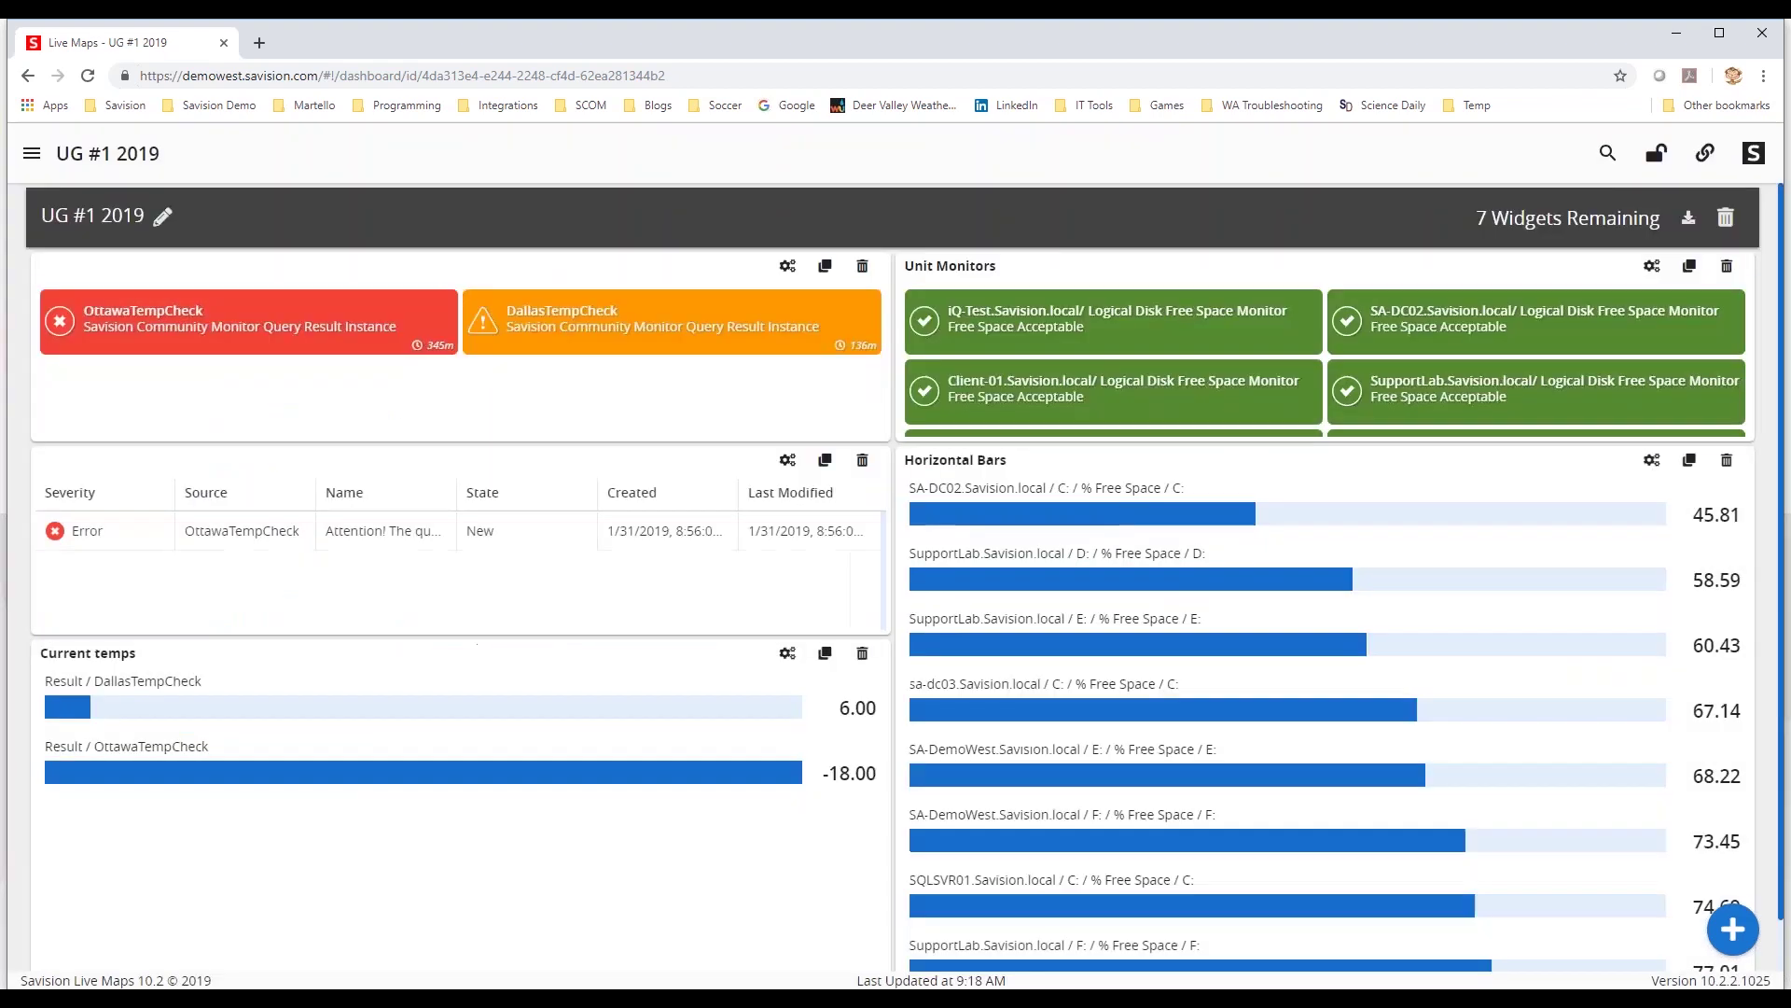
pyautogui.moveTo(1052, 529)
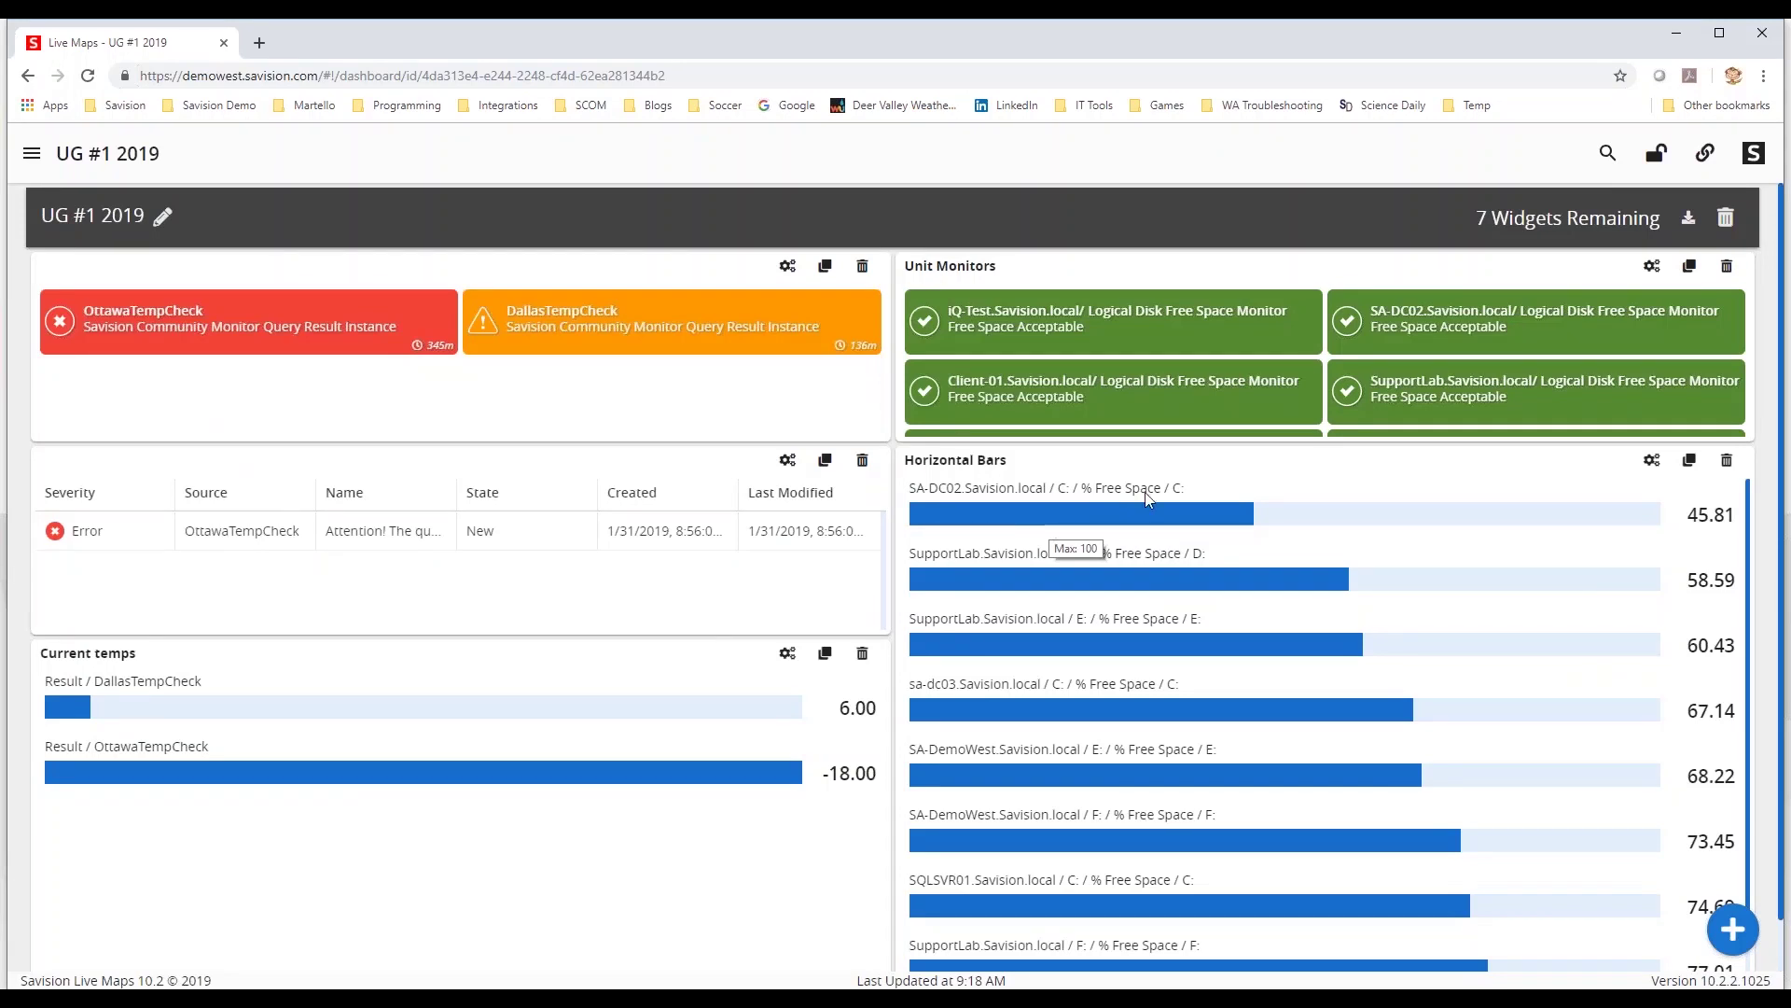
# Open the Unit Monitors widget's settings and view its data source and the selectable groups.
pyautogui.click(1652, 270)
pyautogui.click(421, 293)
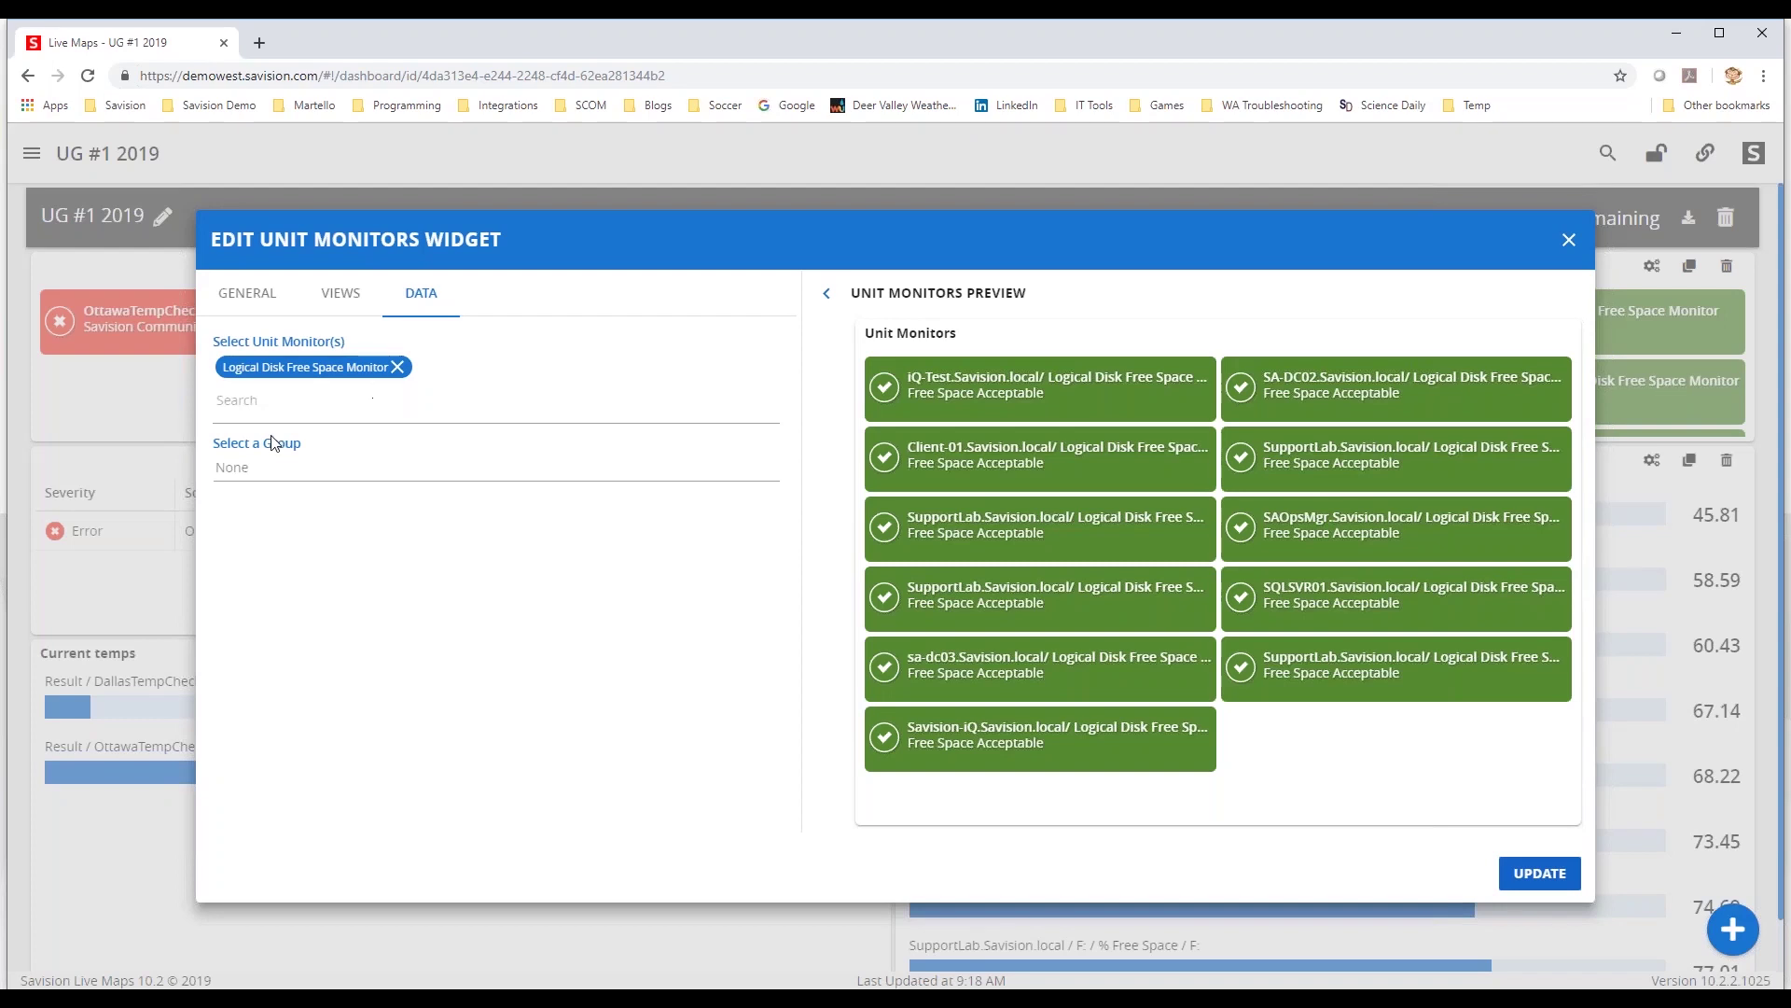
pyautogui.click(242, 469)
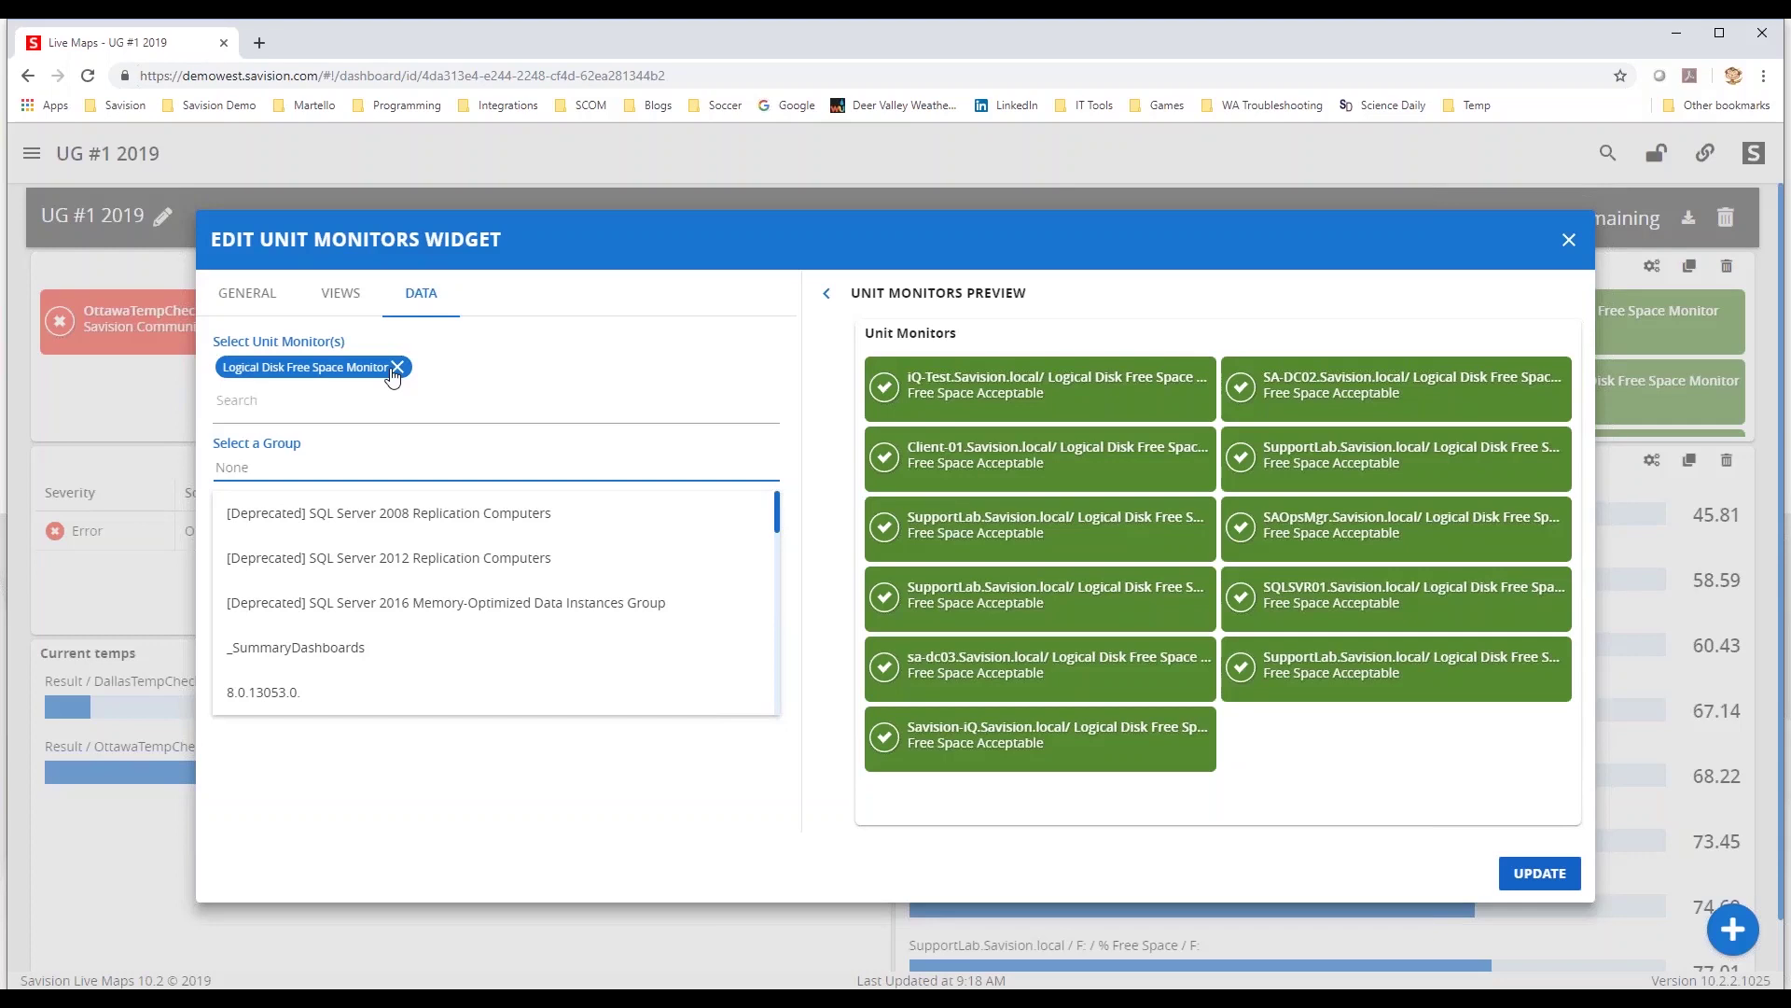
# Preview the Unit Monitors labels with the path option Don't show path, restore Show first entity, and close the settings without updating.
pyautogui.click(343, 295)
pyautogui.click(347, 341)
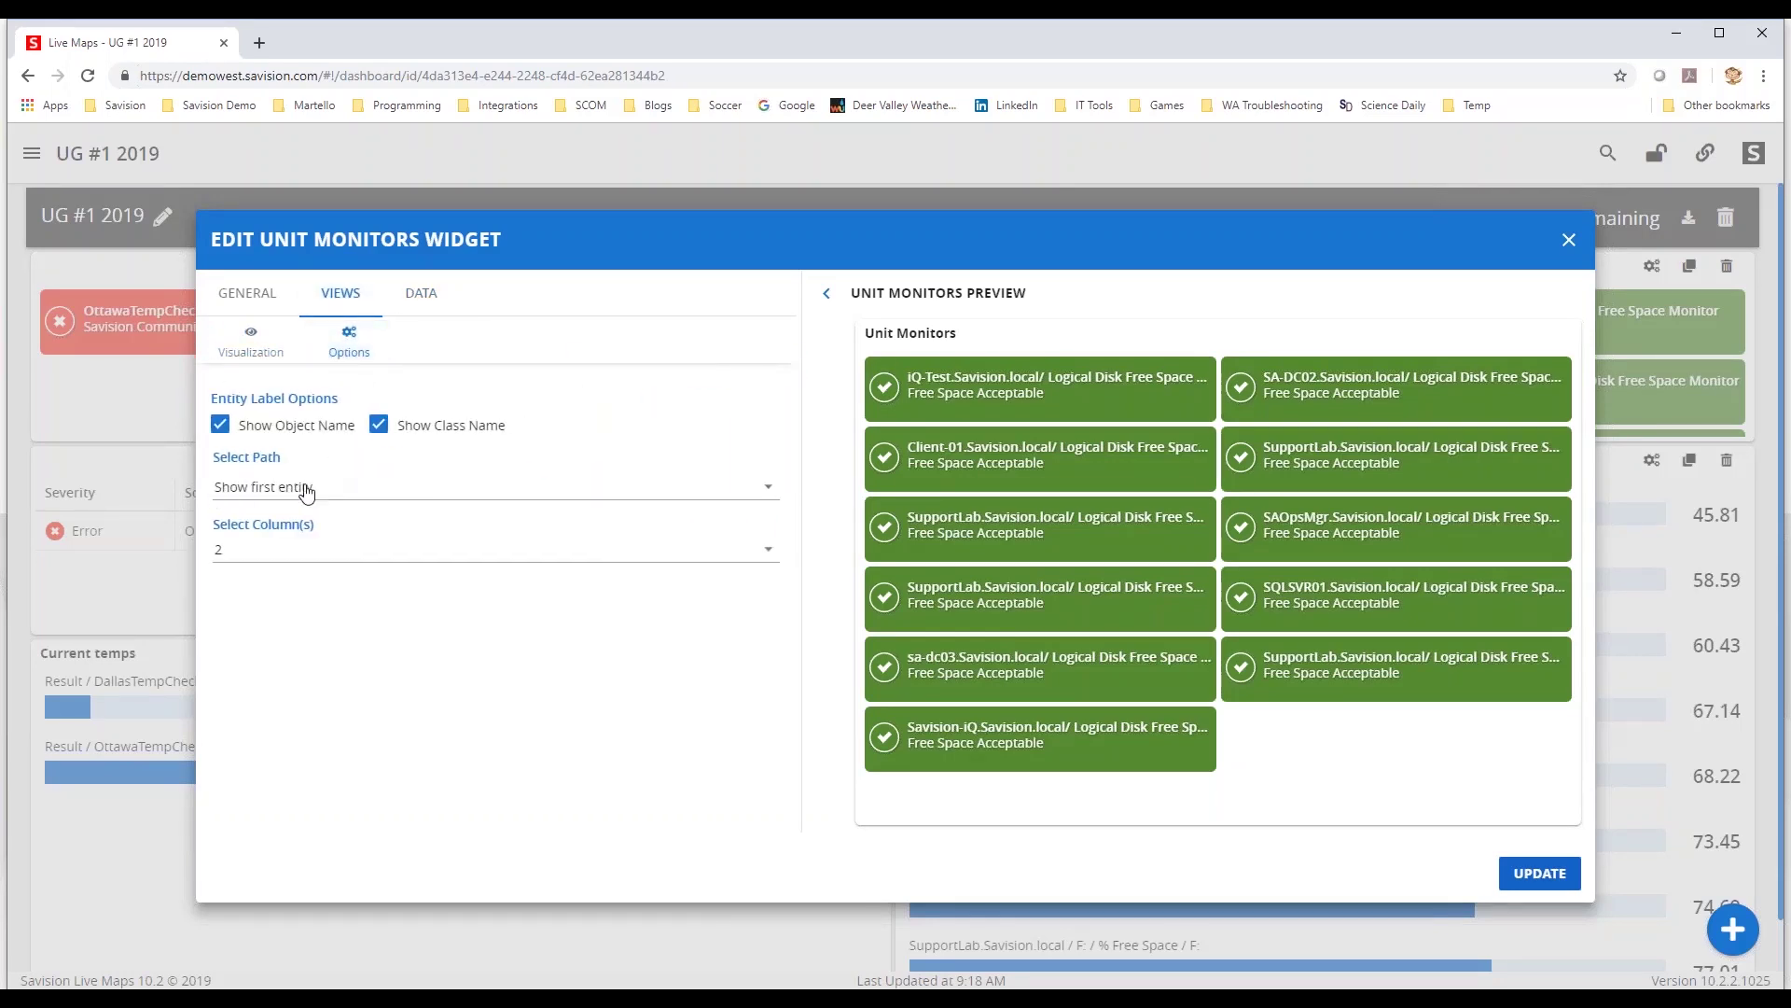
pyautogui.click(259, 501)
pyautogui.click(258, 442)
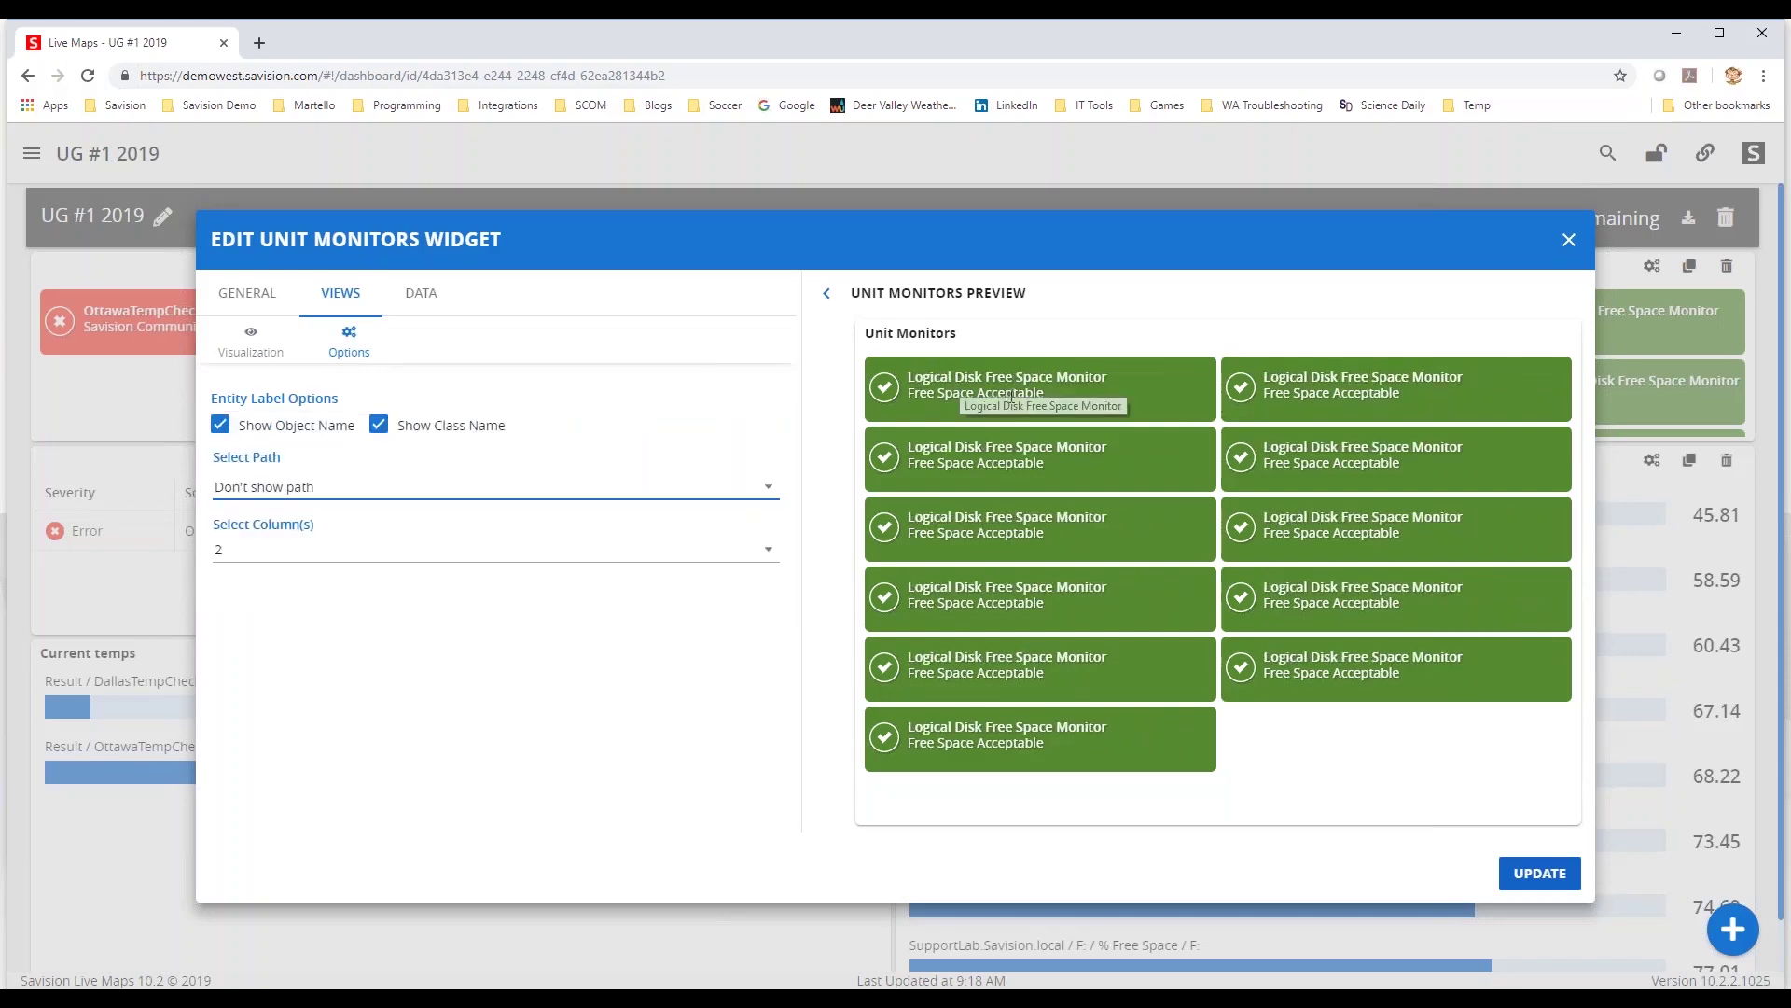
pyautogui.click(286, 486)
pyautogui.click(265, 525)
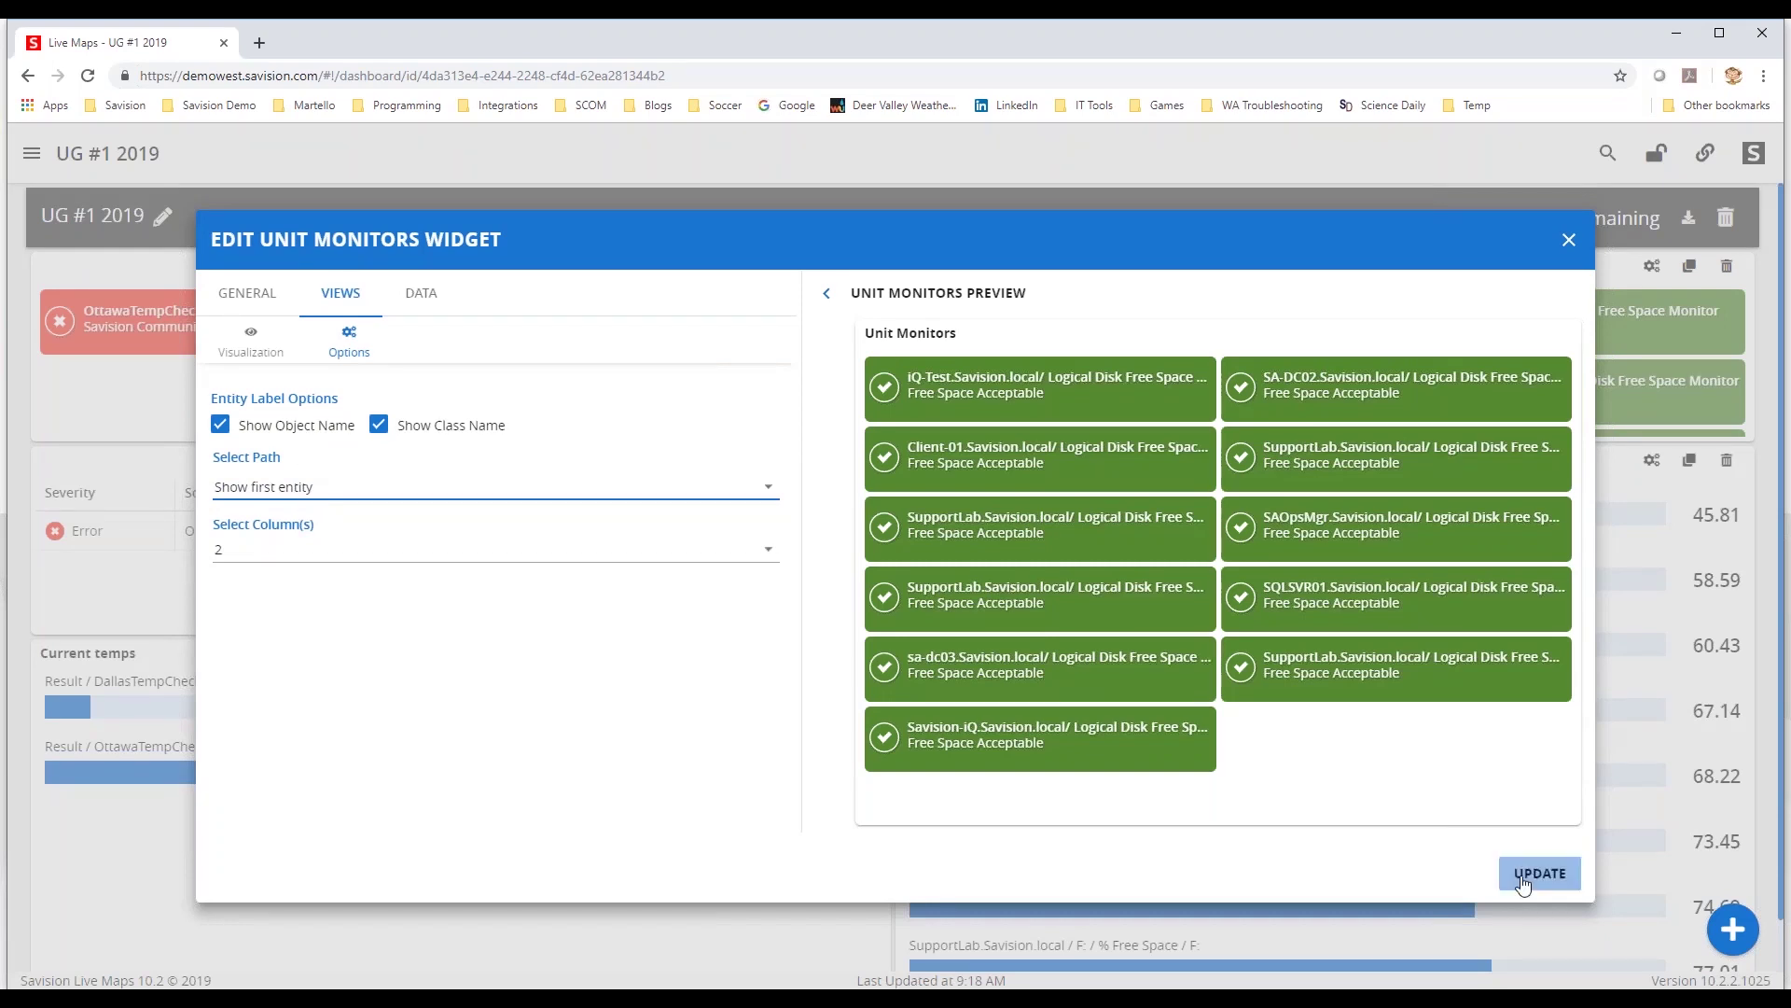
pyautogui.click(1571, 243)
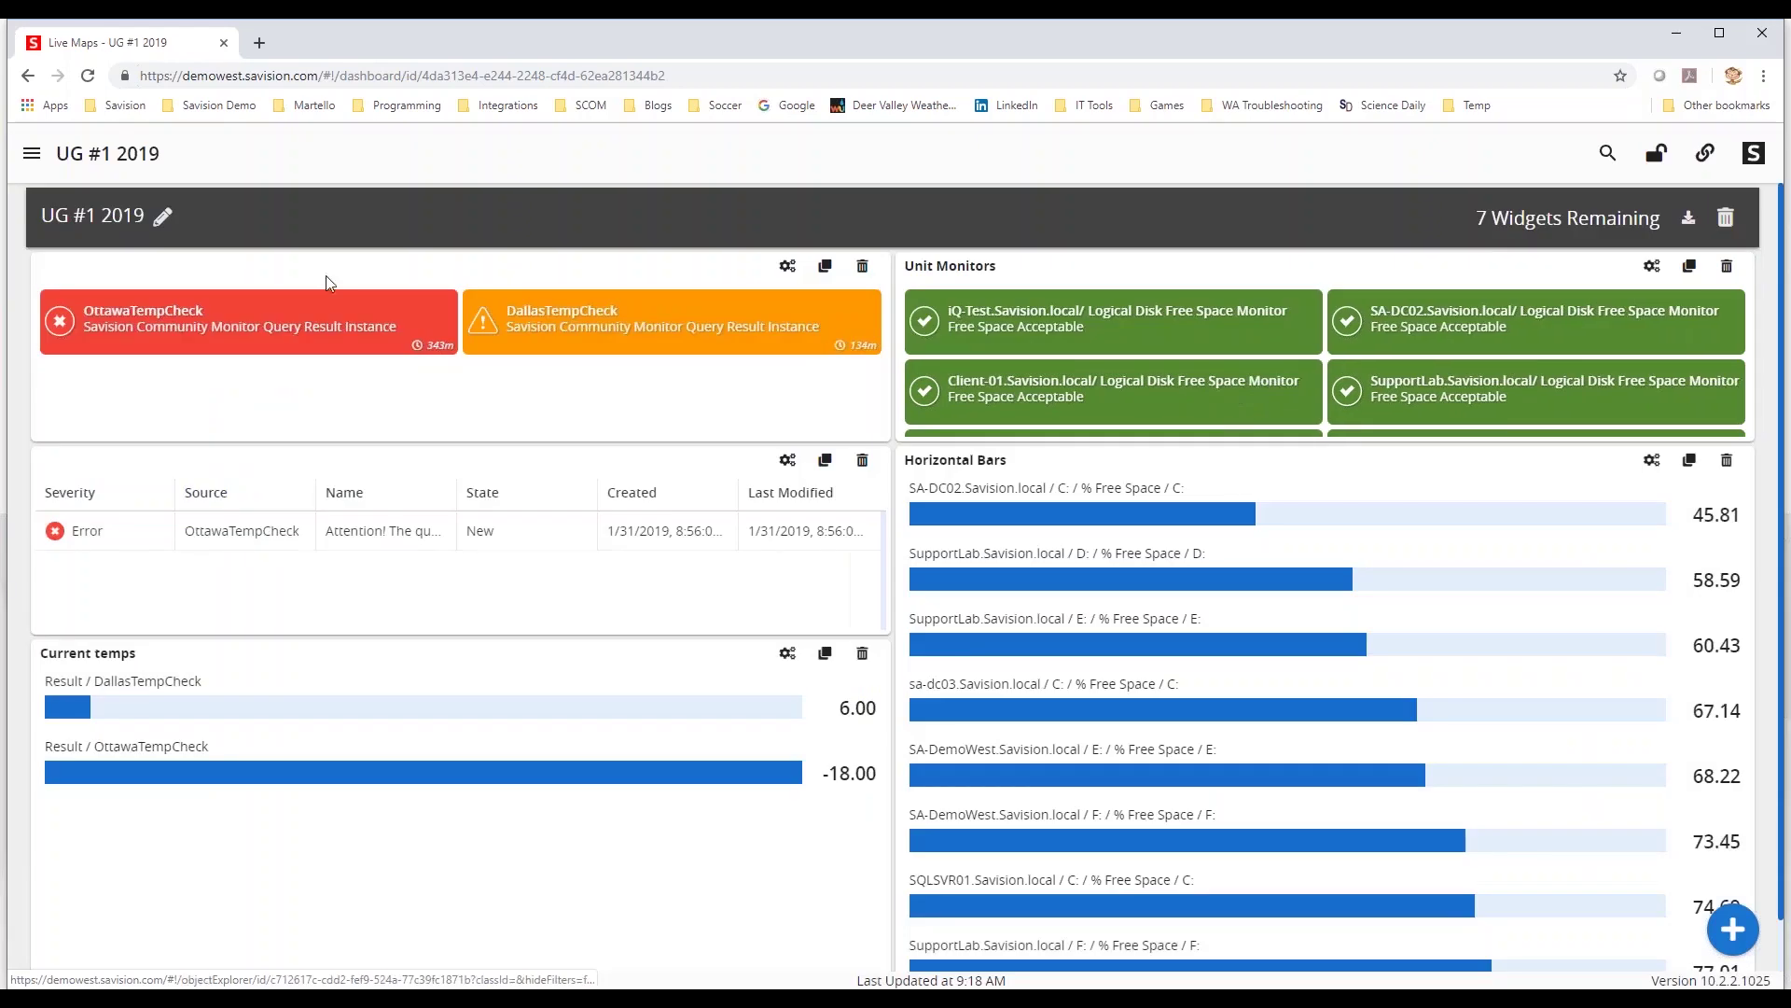
# Return to the home page and open the Health Explorer for Savision-iQ.Savision.local from the Web Server Health widget.
pyautogui.click(31, 159)
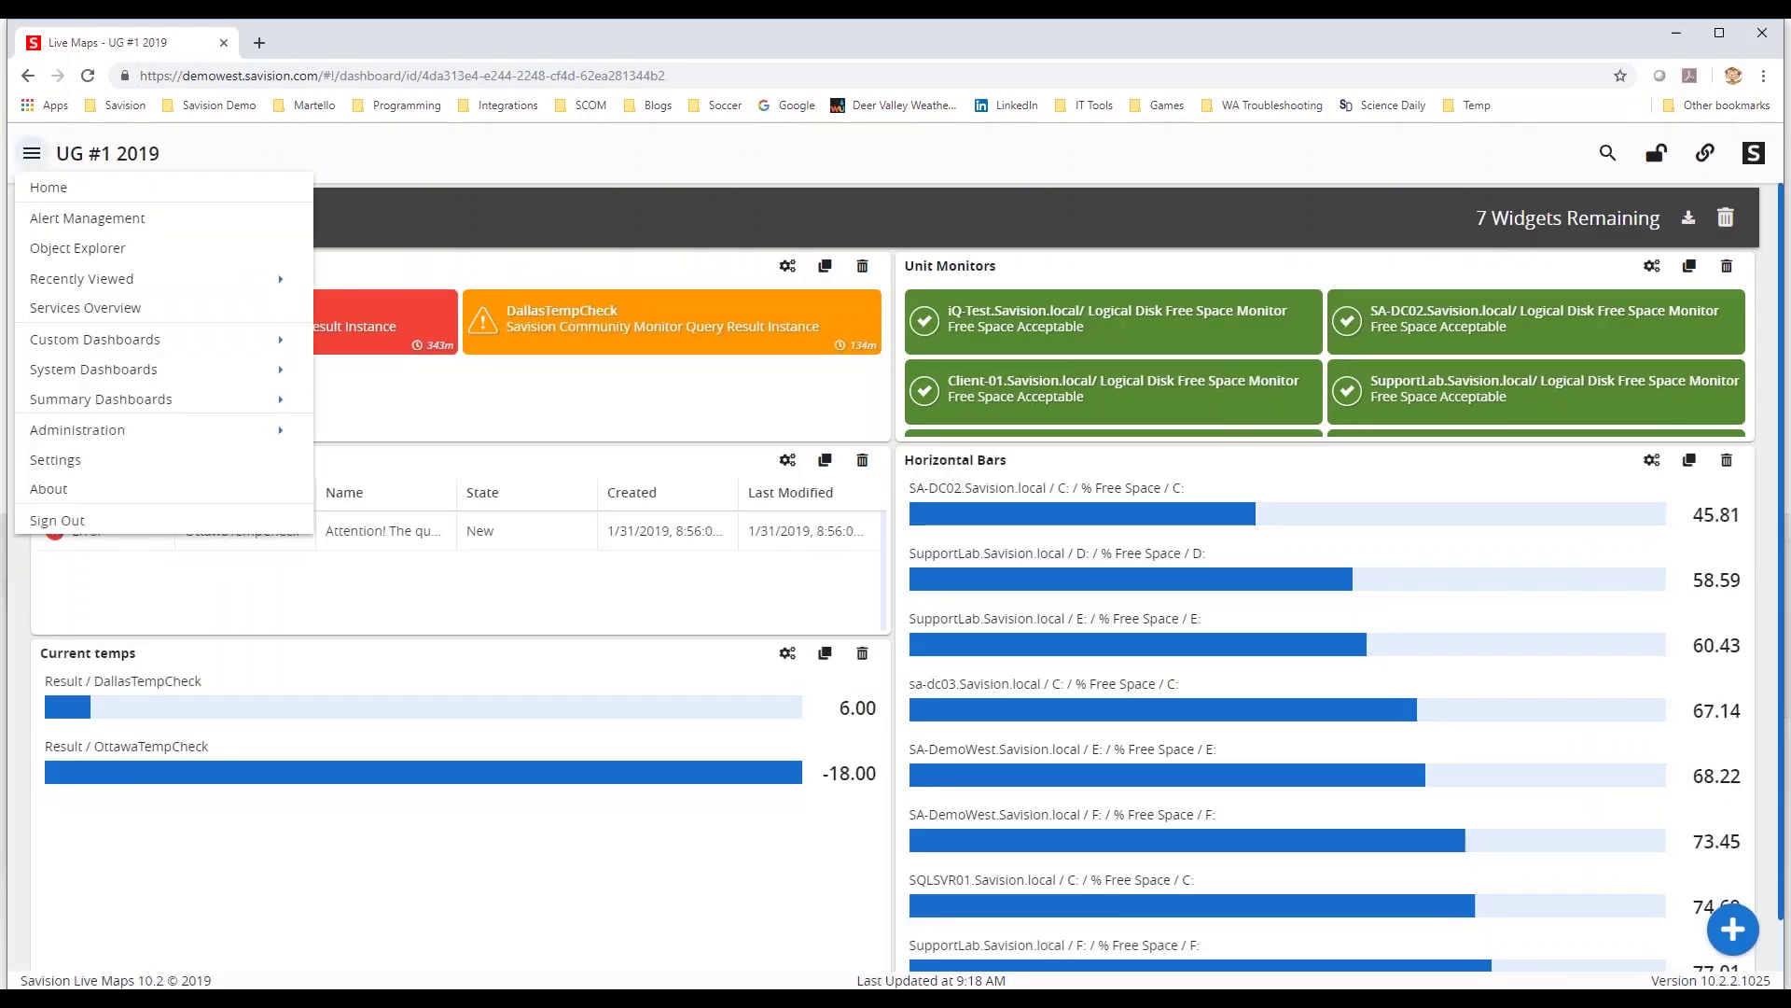
pyautogui.click(51, 188)
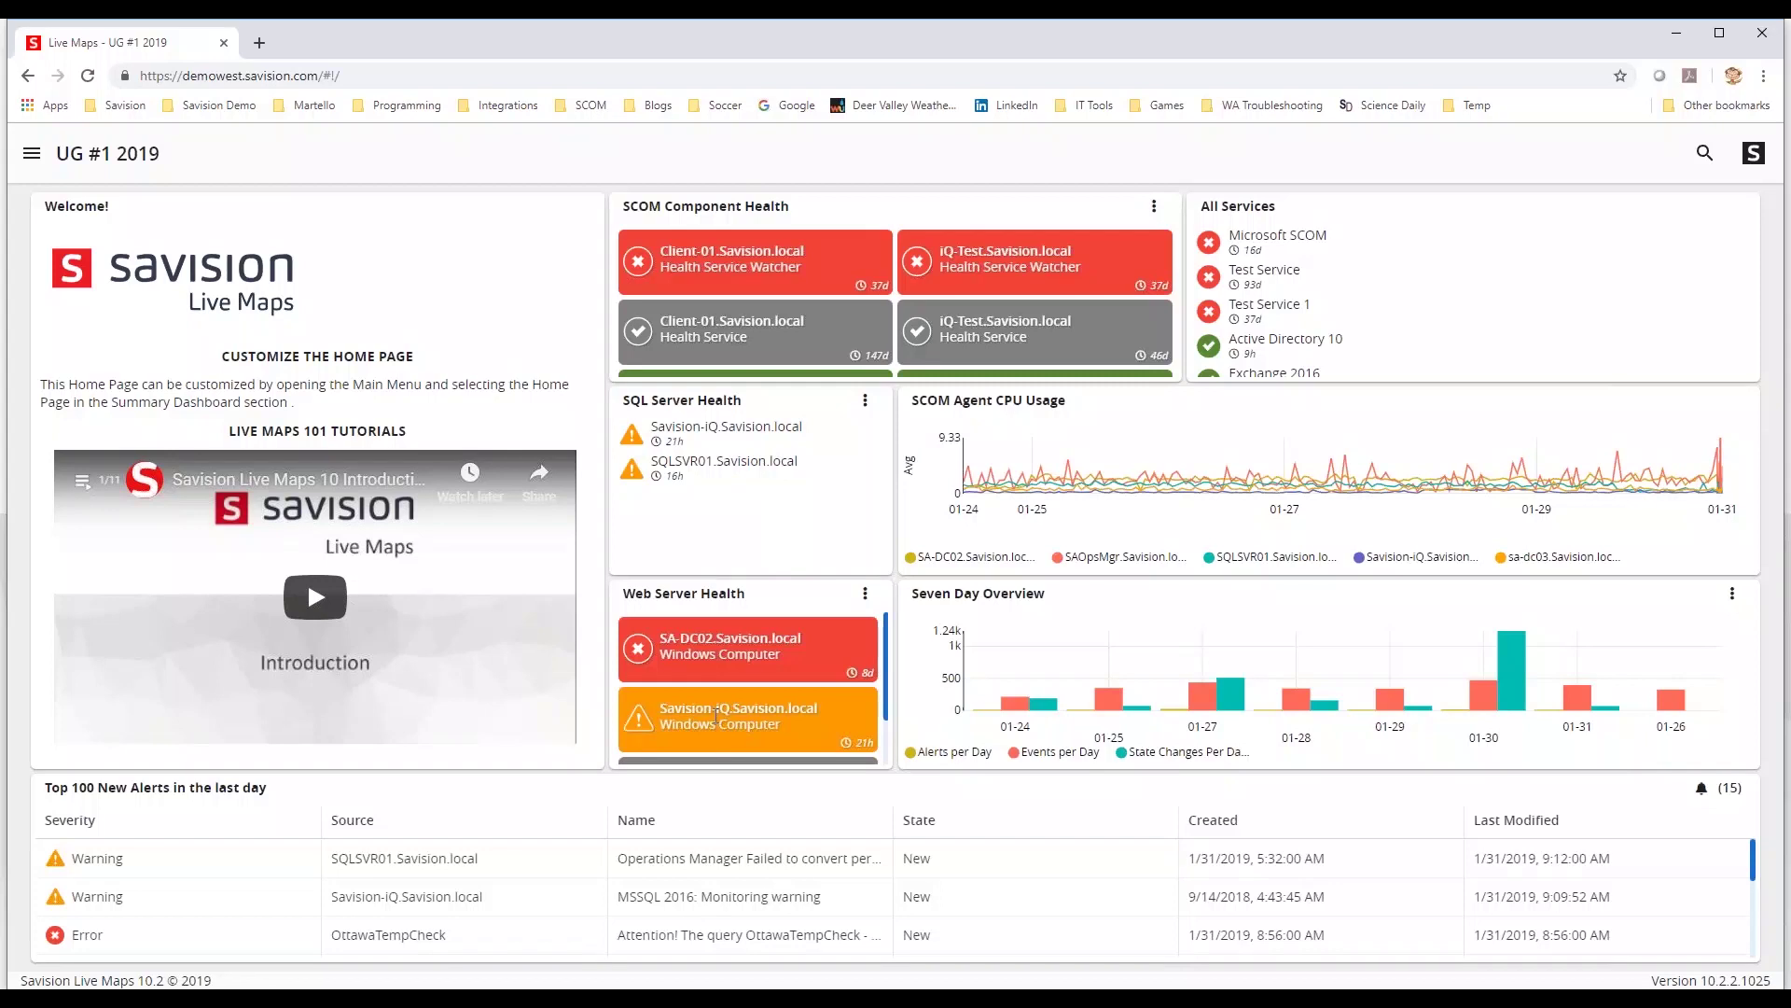
pyautogui.click(718, 720)
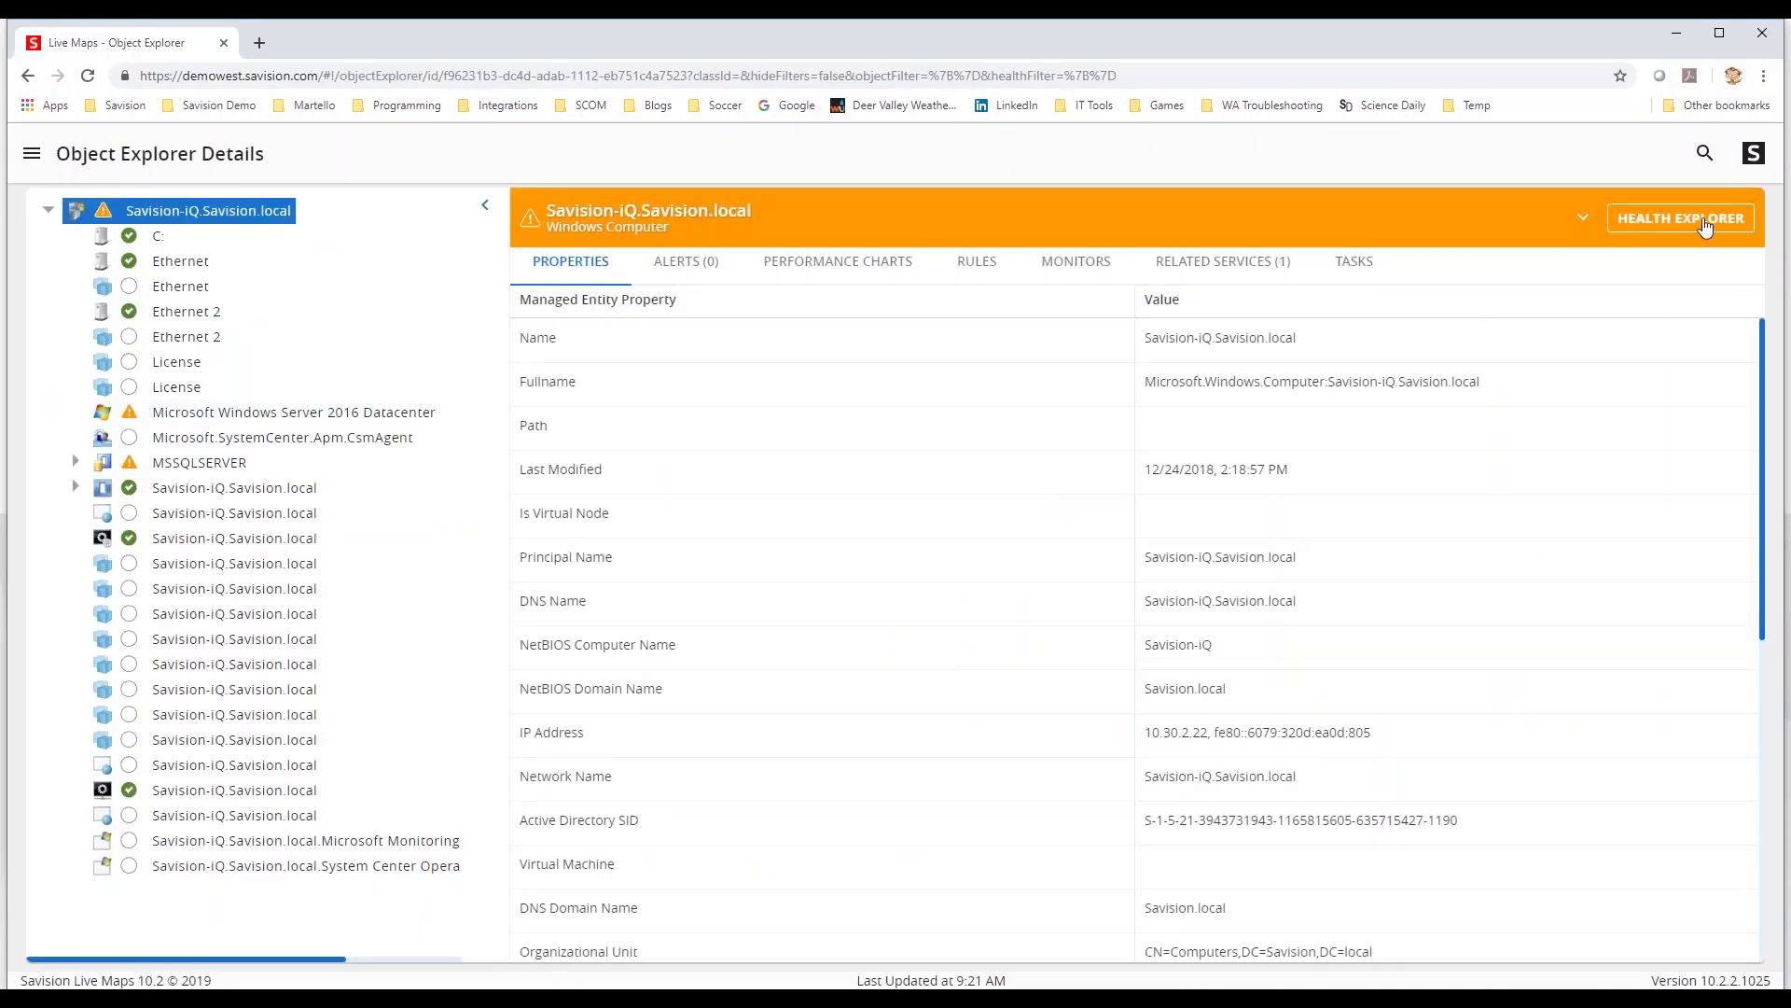
pyautogui.click(1695, 223)
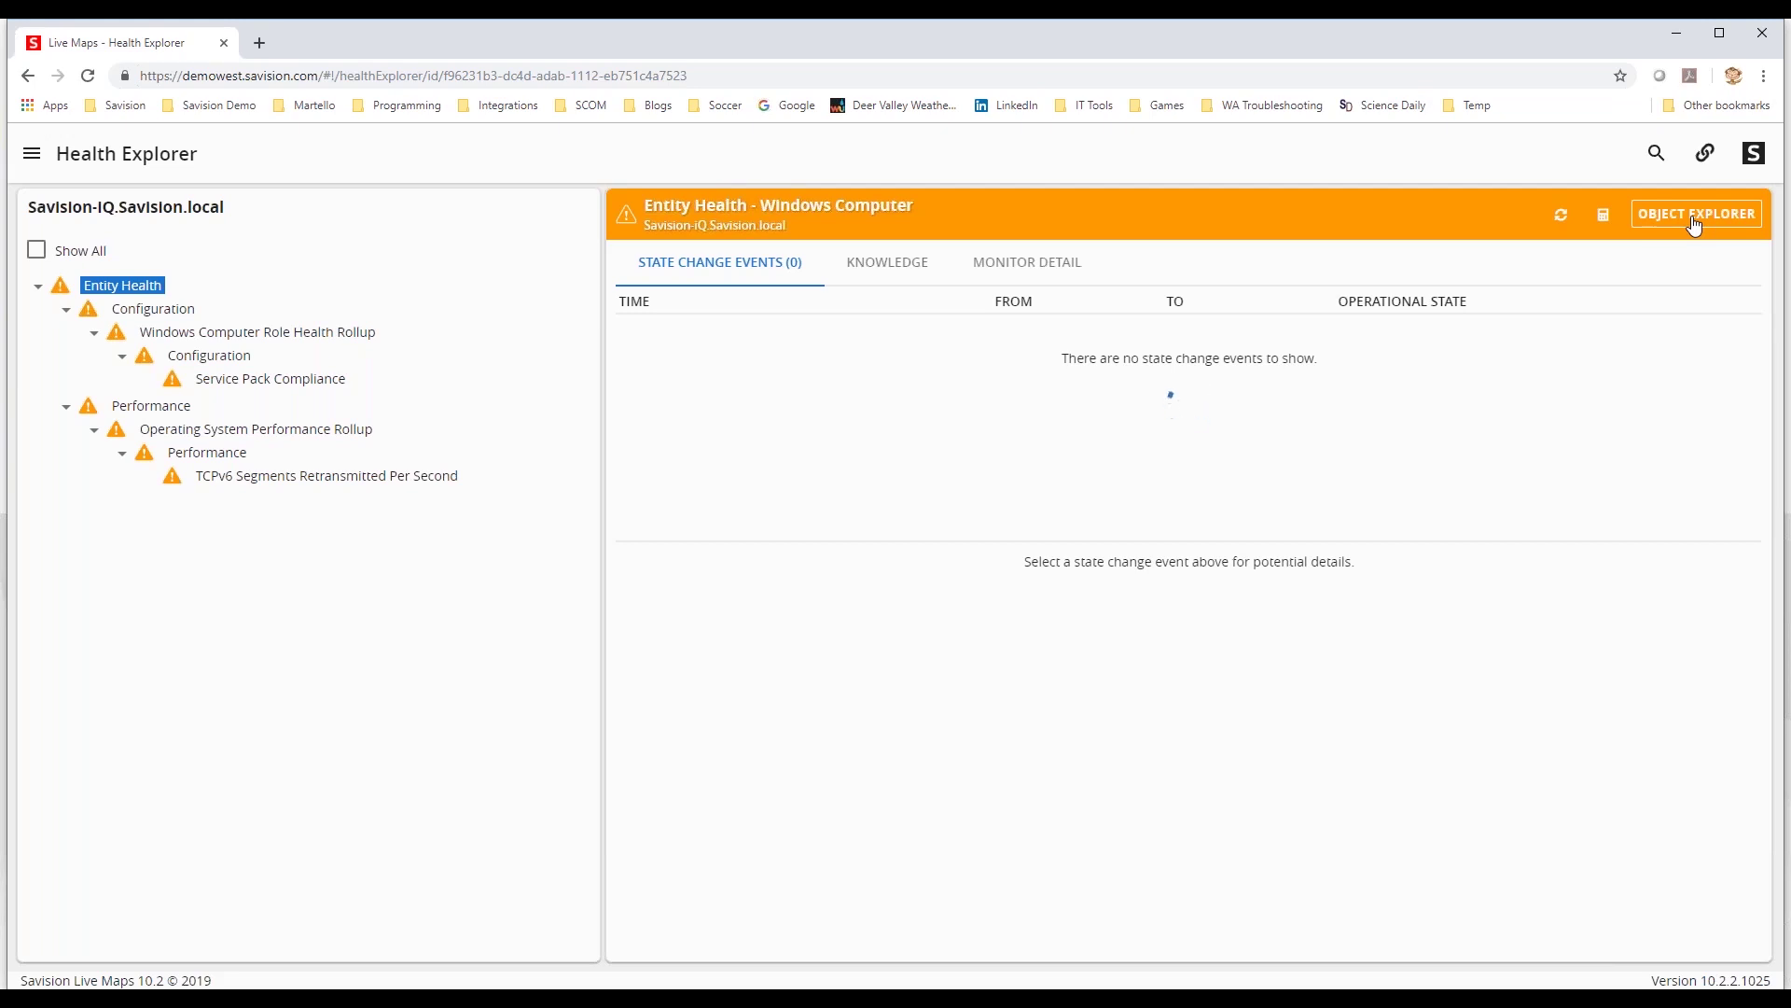
# Inspect the TCPv6 Segments Retransmitted Per Second monitor's latest state change event, its knowledge article, and its monitor details.
pyautogui.click(248, 478)
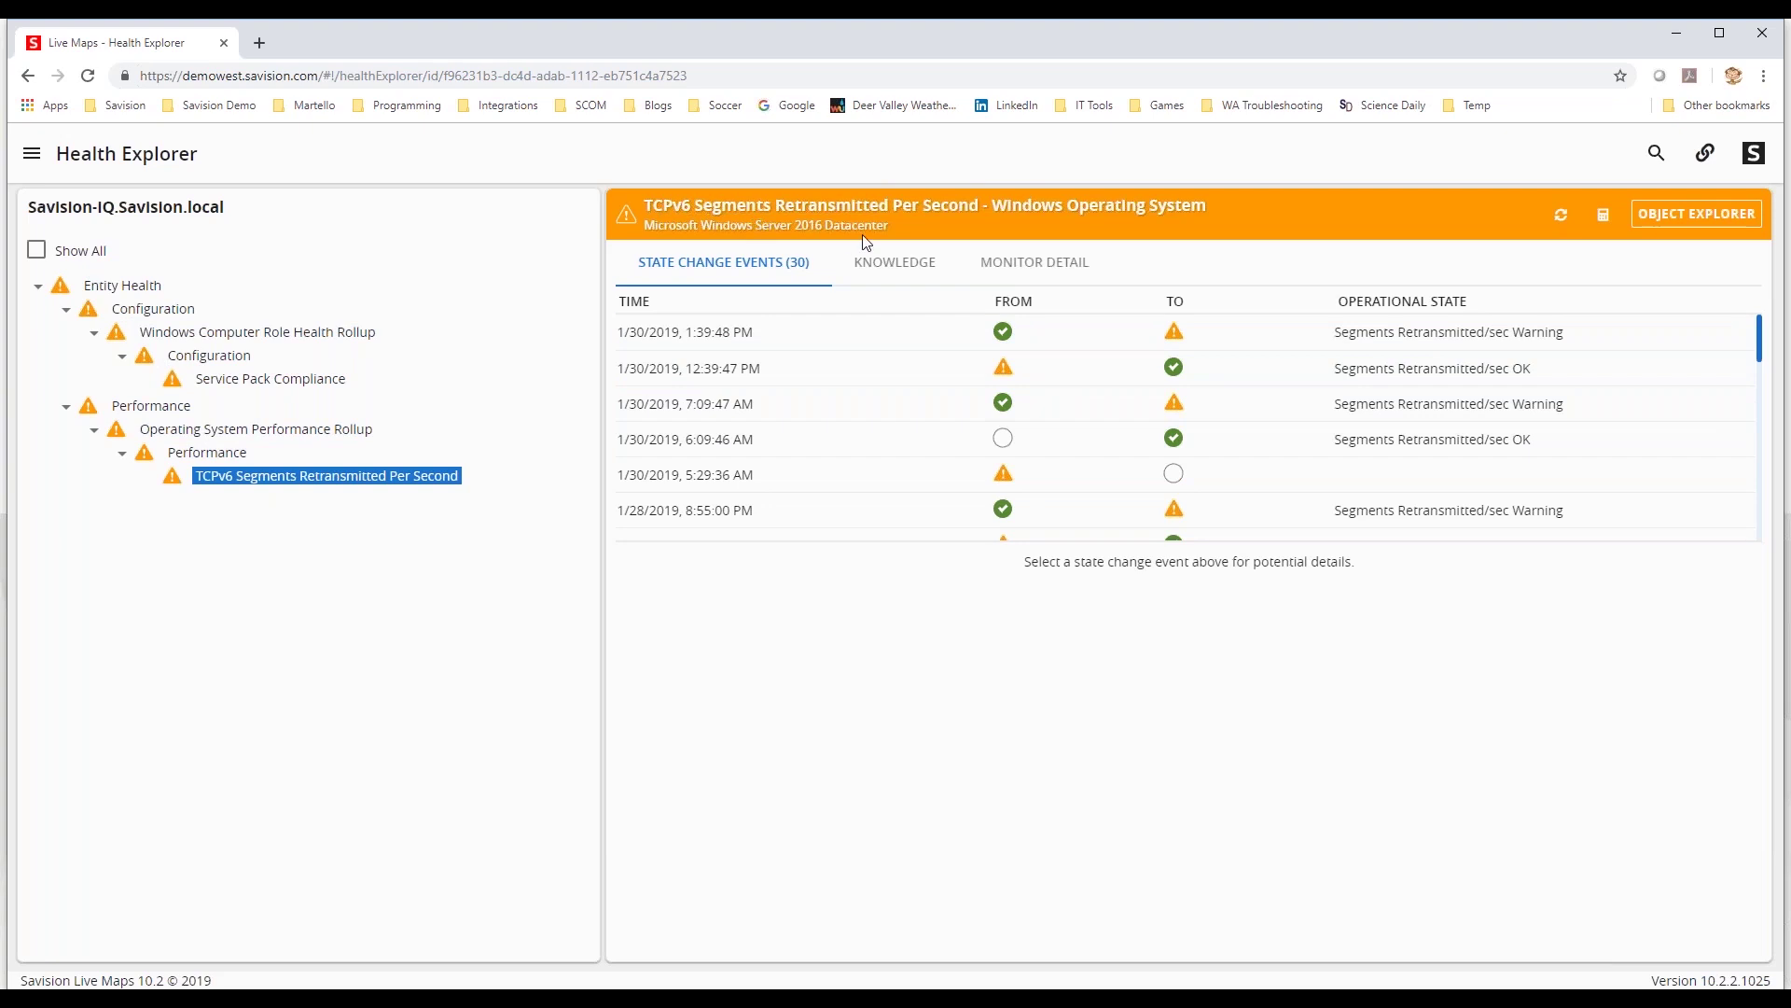
pyautogui.click(947, 342)
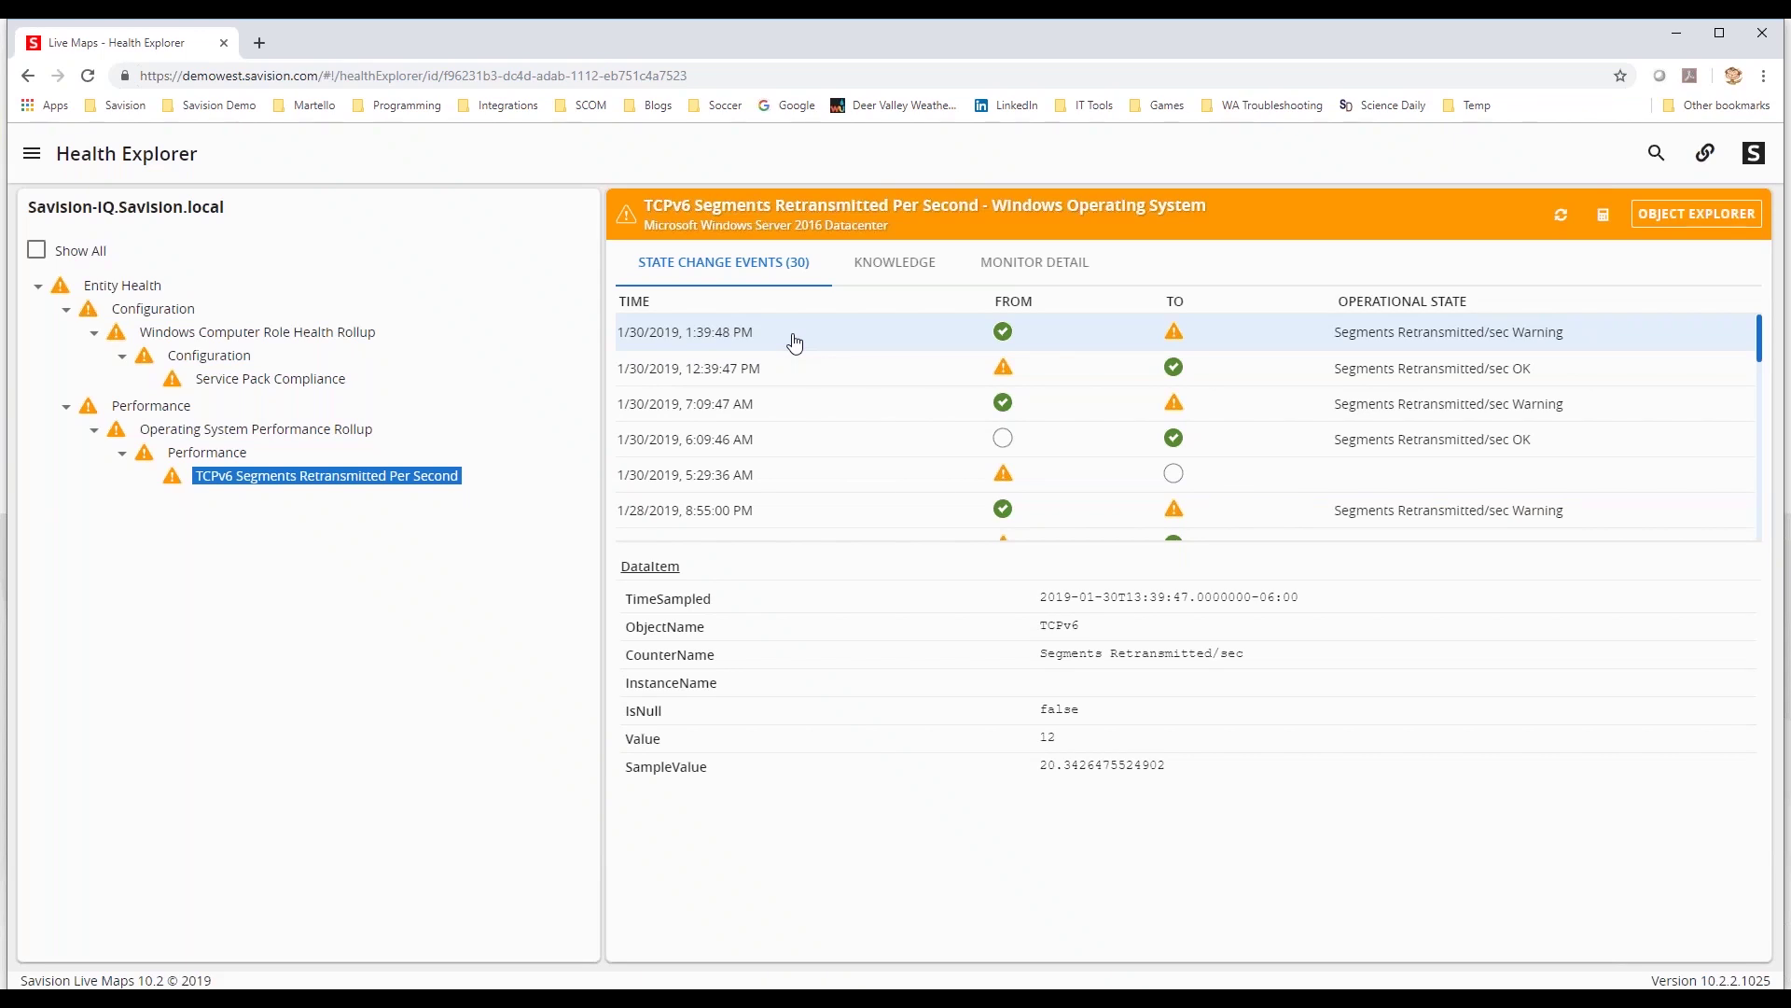
pyautogui.click(814, 340)
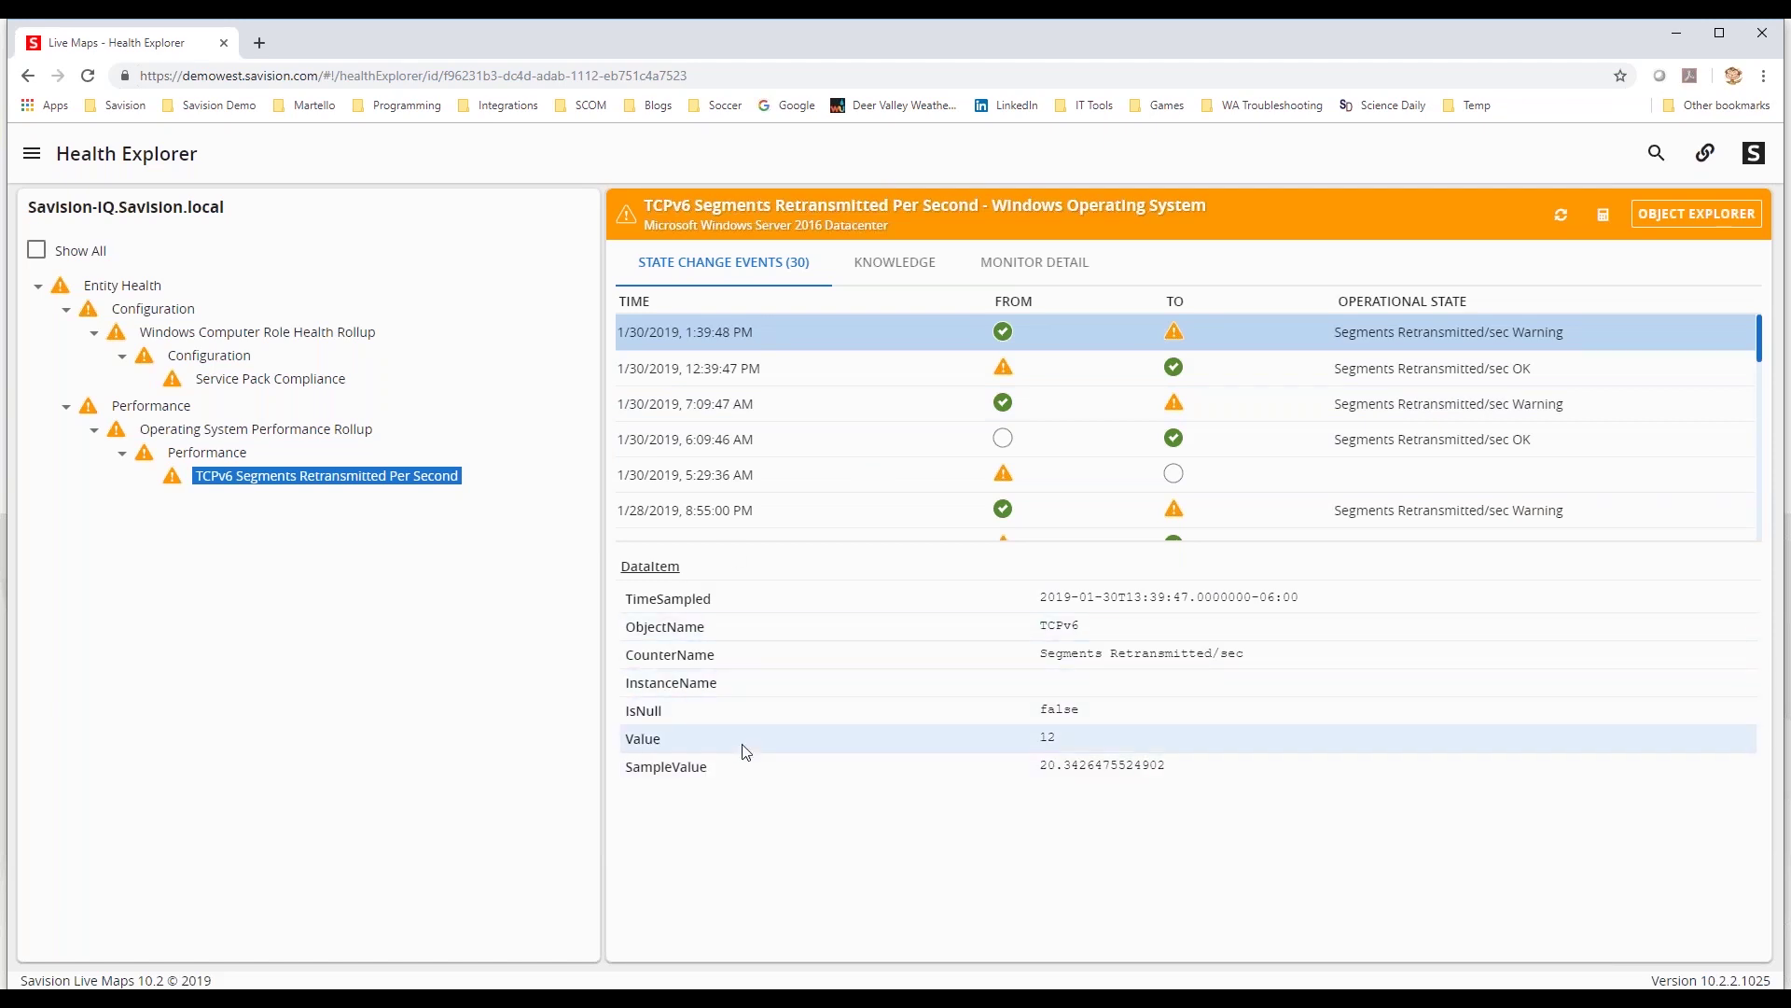
pyautogui.click(895, 262)
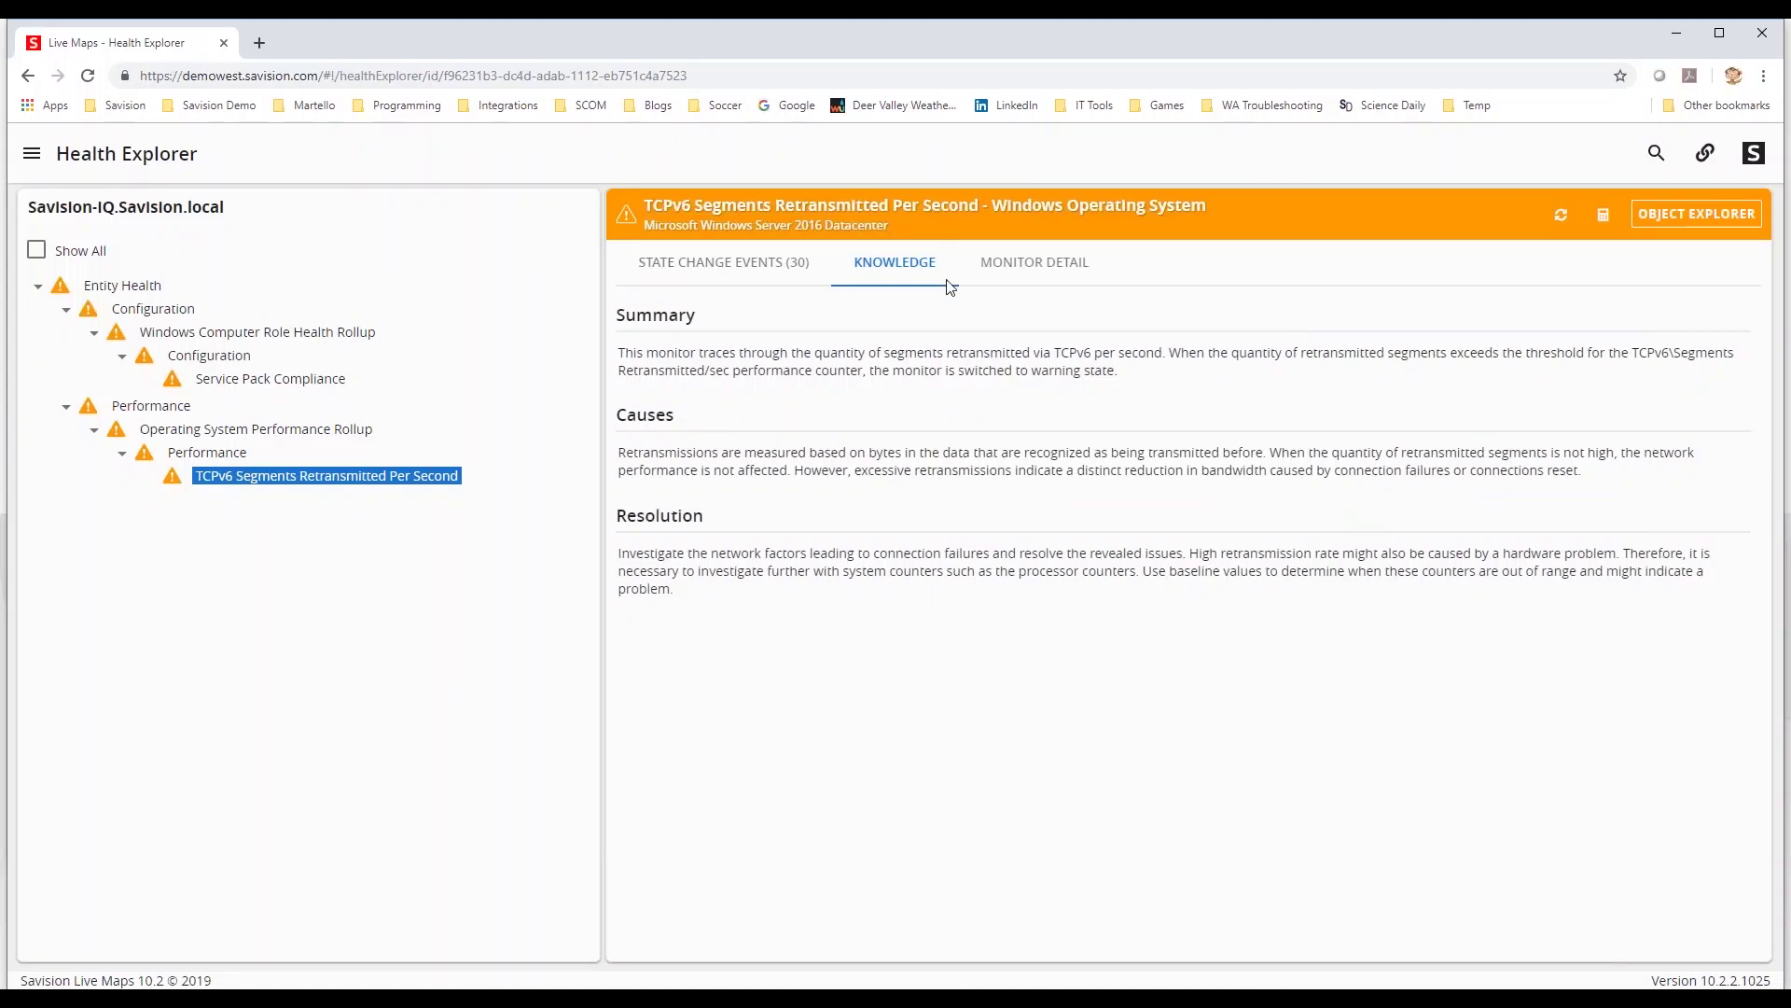
pyautogui.click(1041, 272)
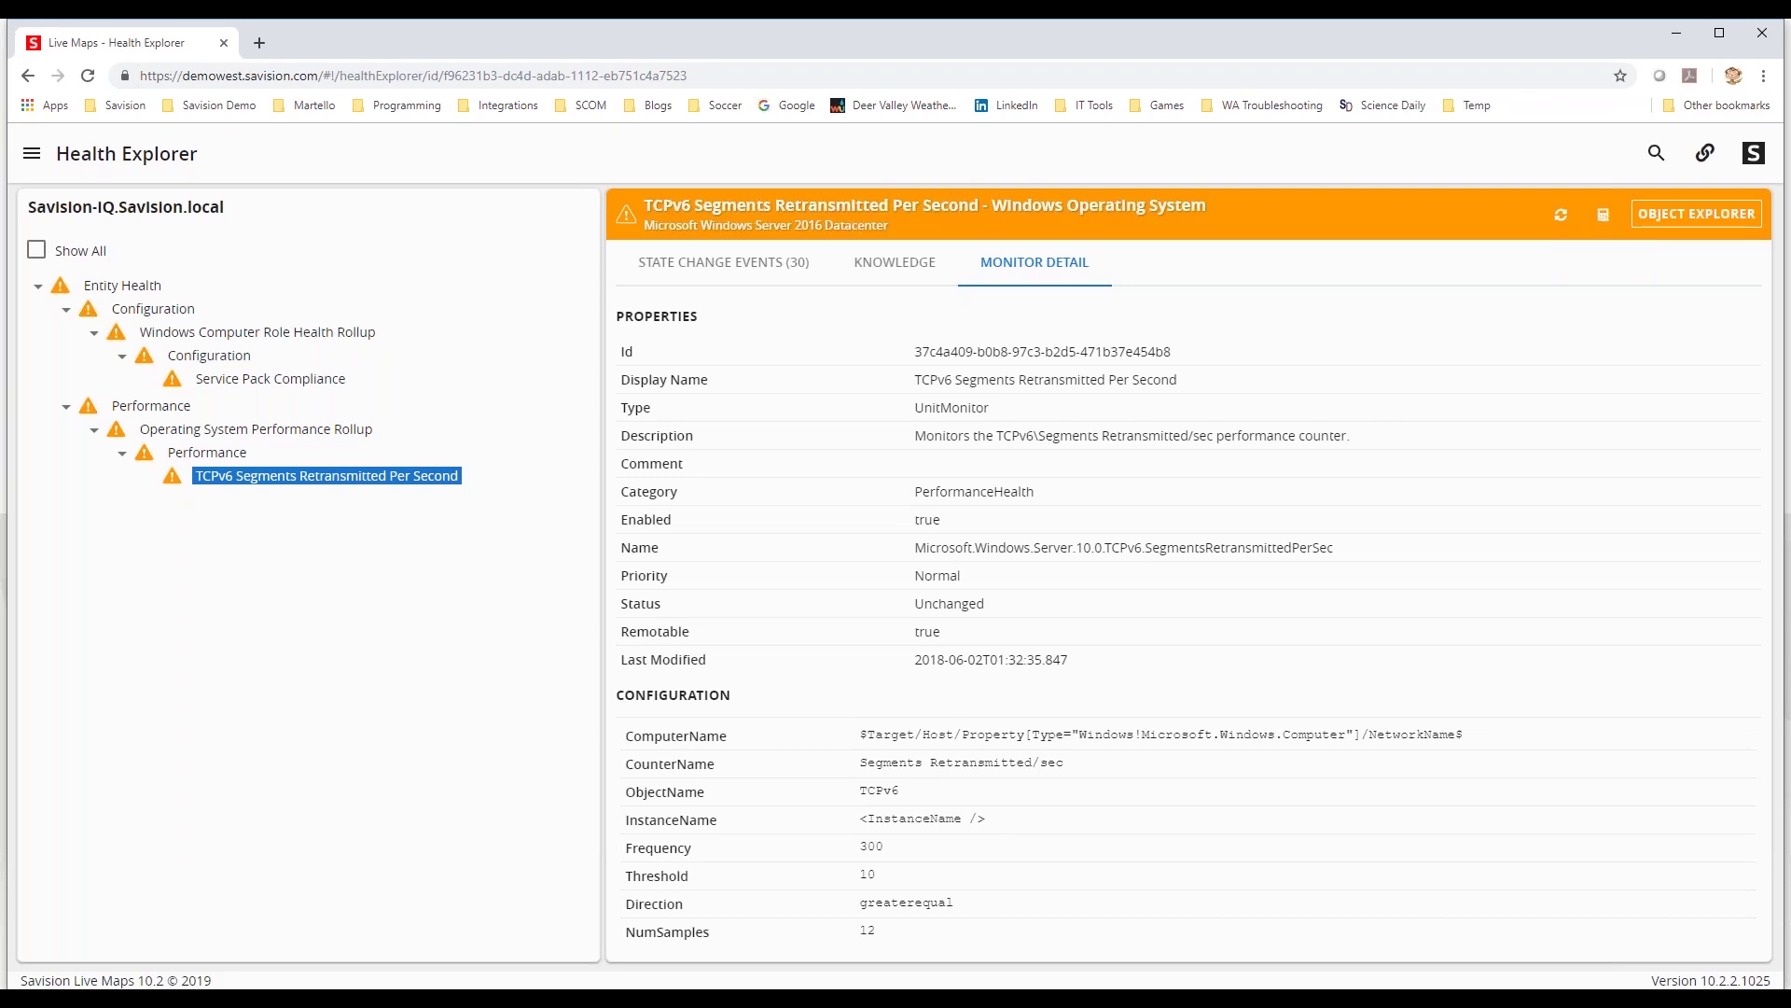
# Return to the home page and open the summary dashboard SQL Examples.
pyautogui.click(31, 153)
pyautogui.click(60, 190)
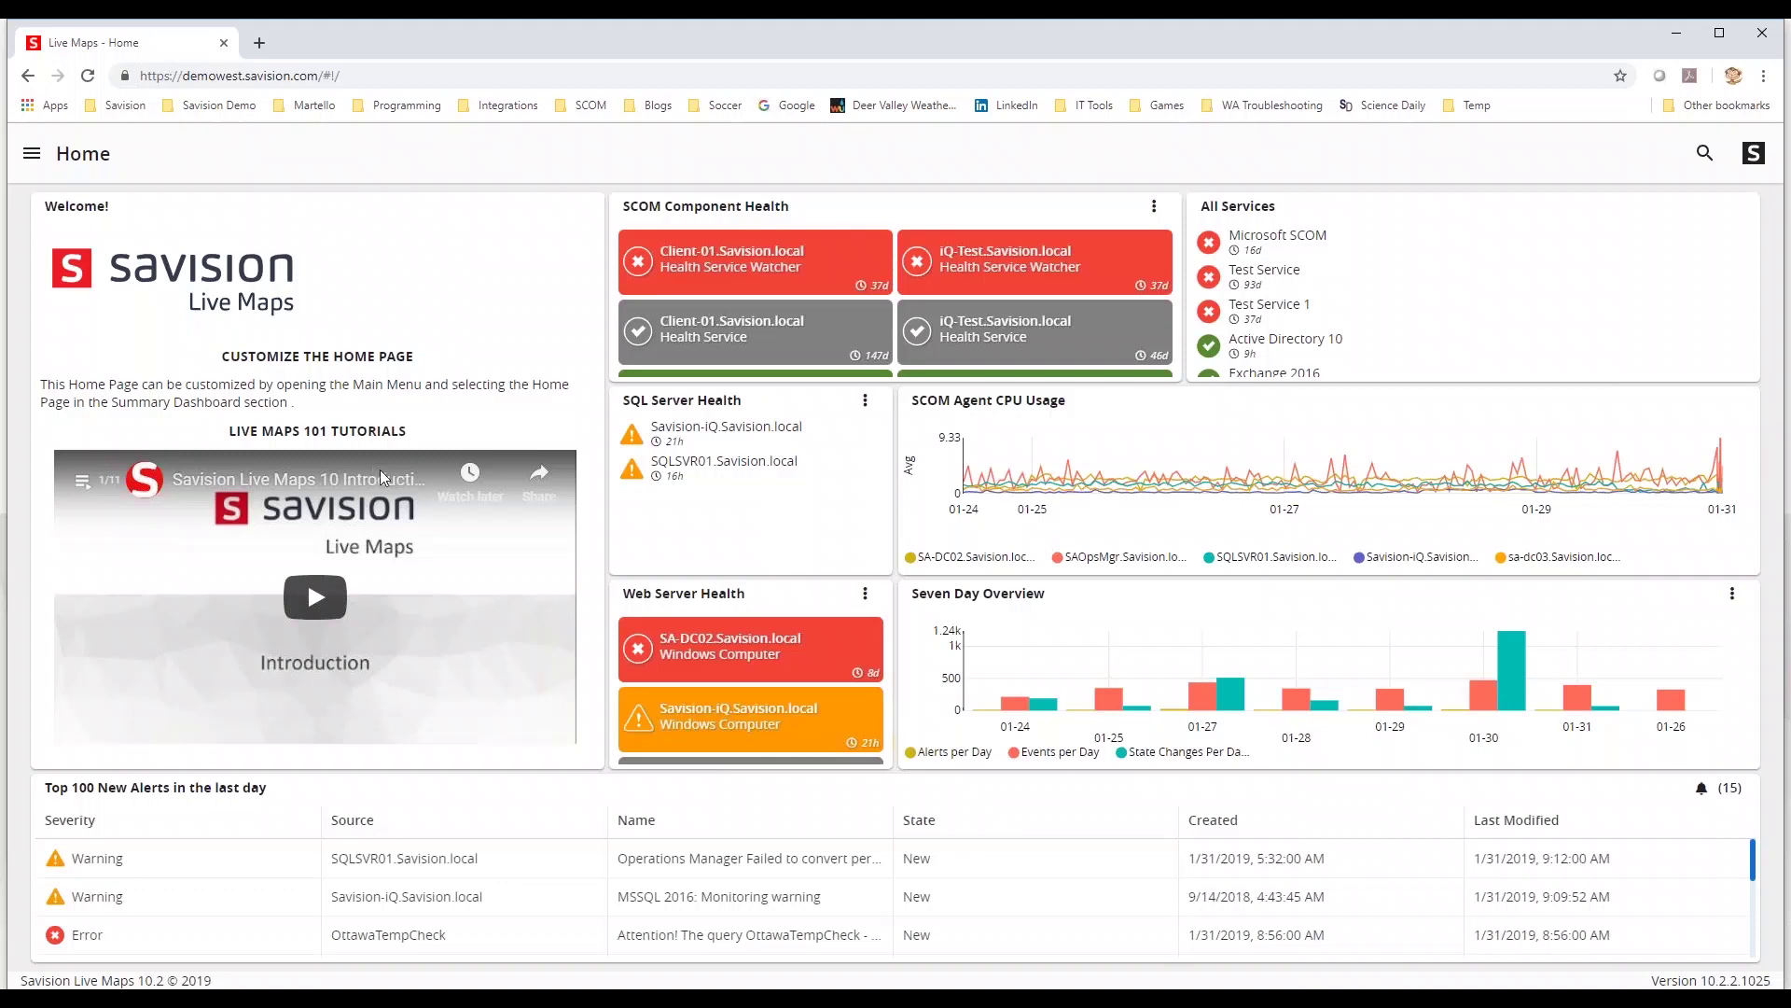
pyautogui.click(32, 153)
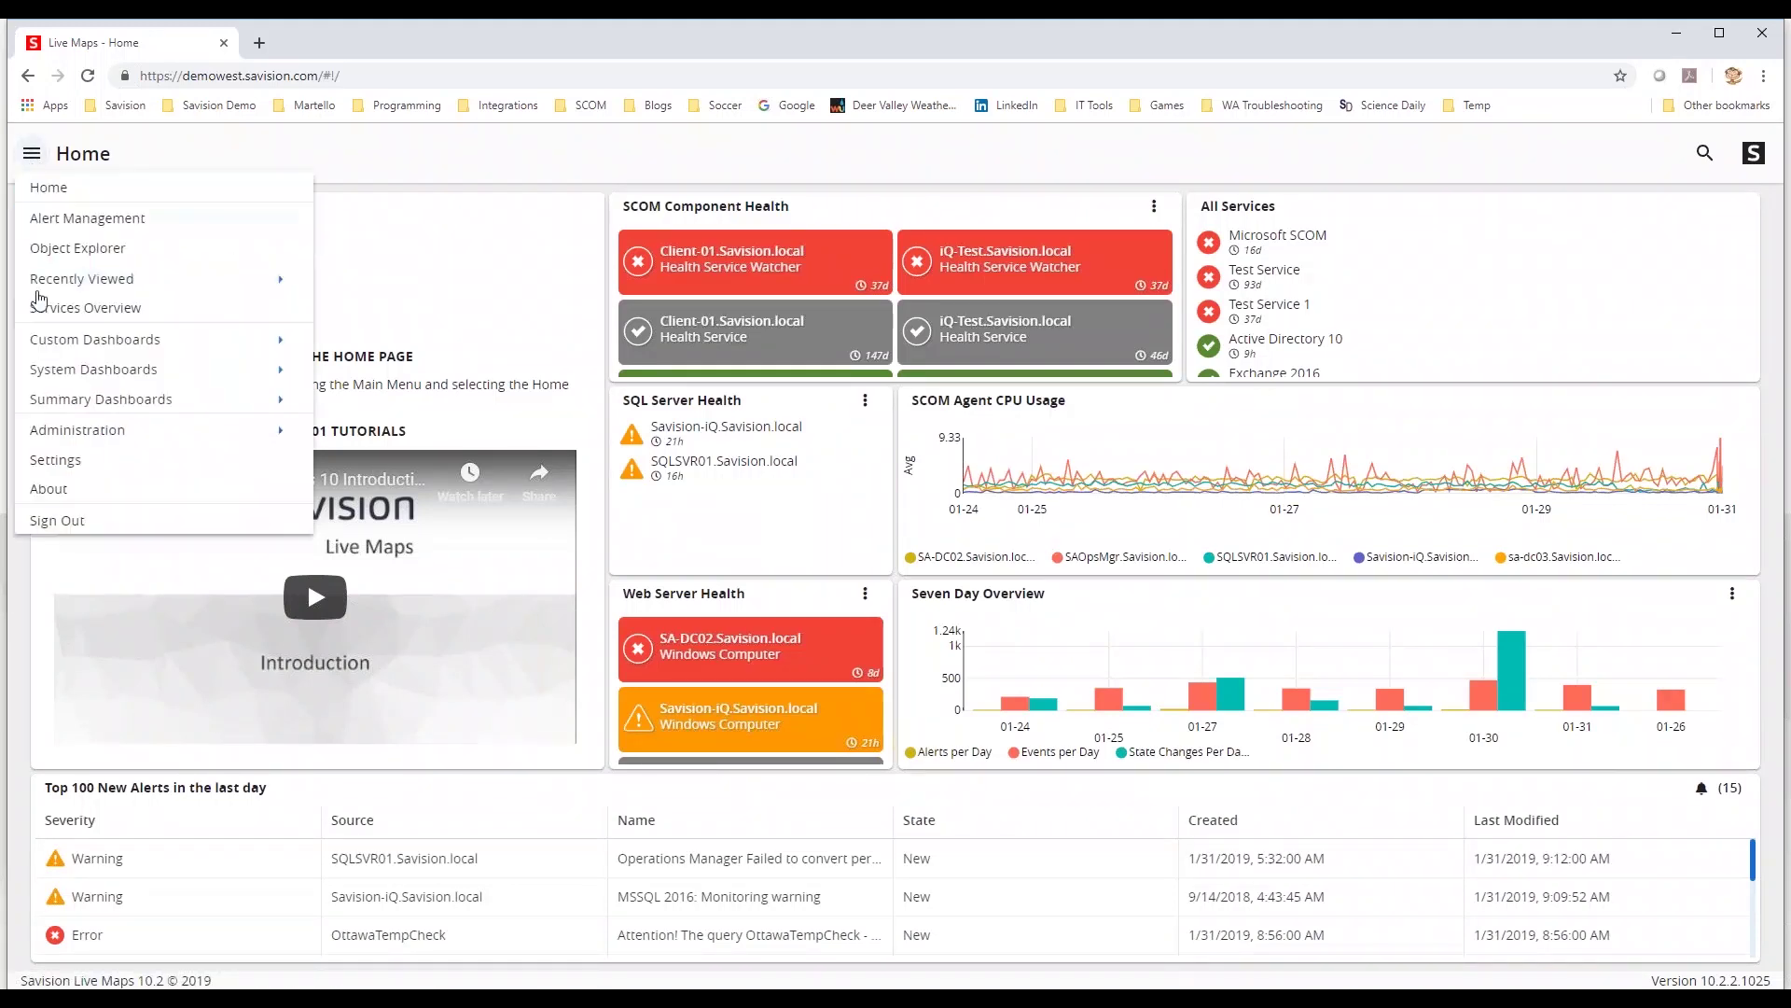
pyautogui.moveTo(102, 400)
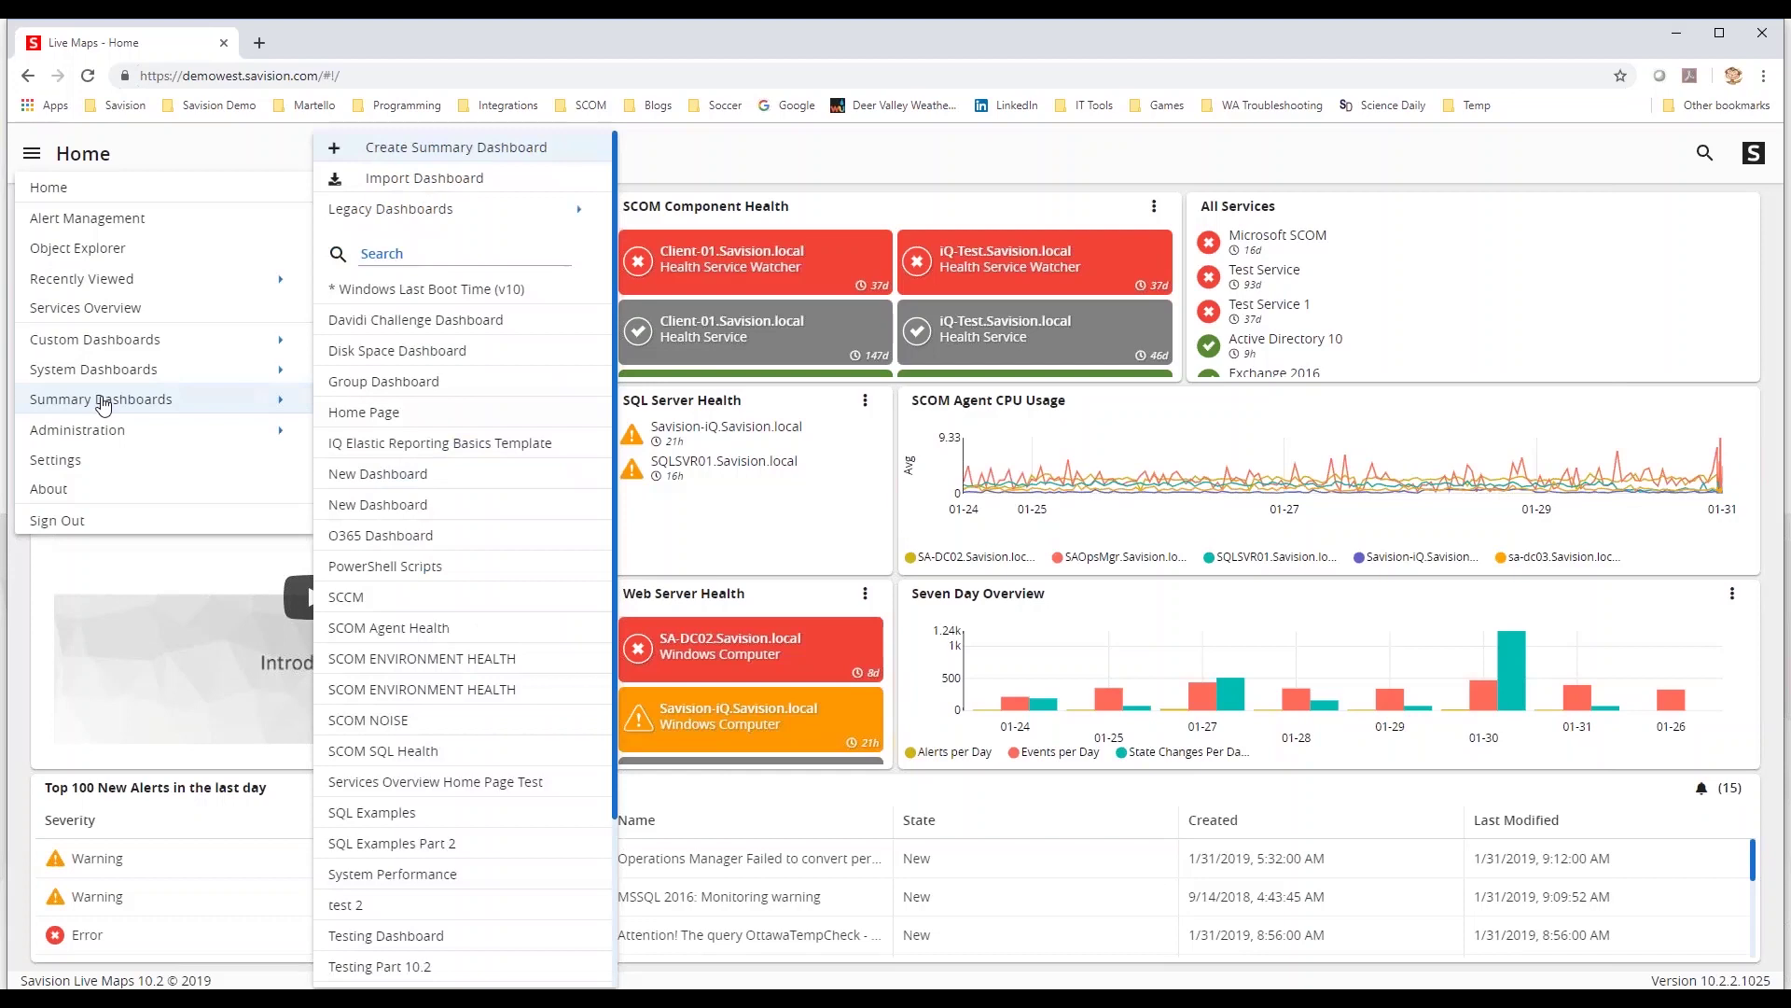
pyautogui.click(443, 813)
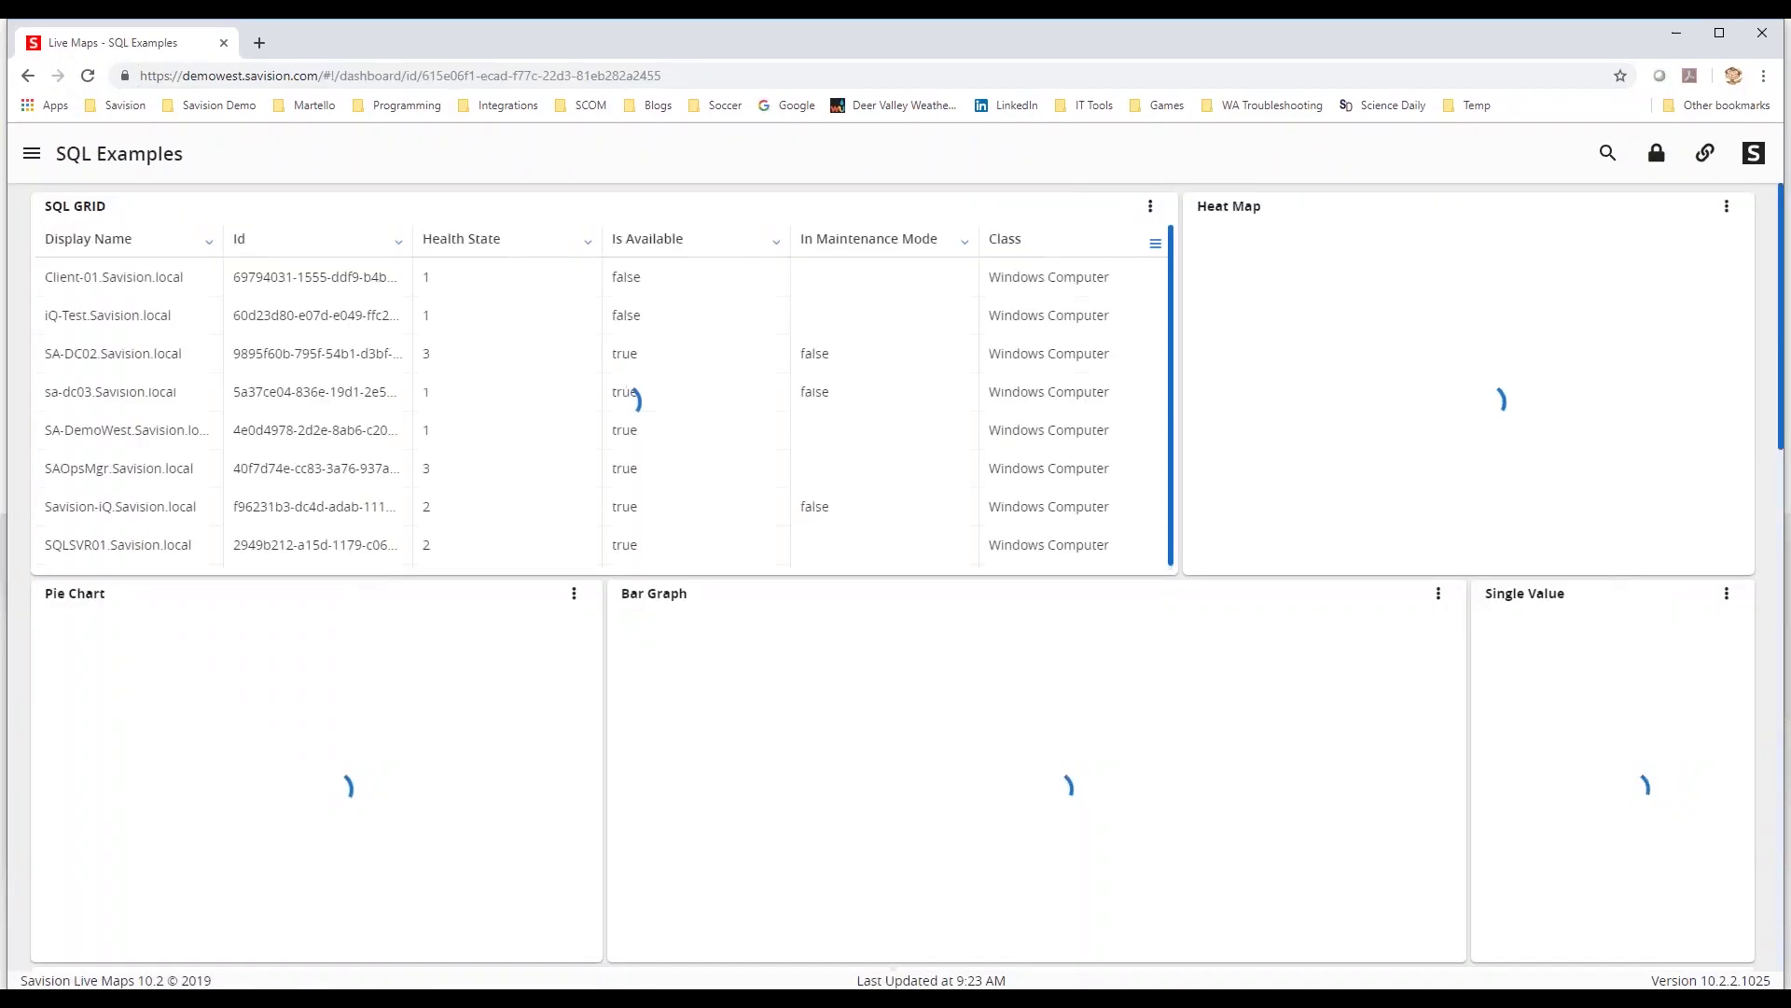
# Isolate the SA-DC02 line in the DW Database Performance Counter chart by hiding the SQLSVR01 and SAOpsMgr series, and show both series again.
pyautogui.scroll(-1, 546, 585)
pyautogui.scroll(-4, 546, 585)
pyautogui.moveTo(427, 652)
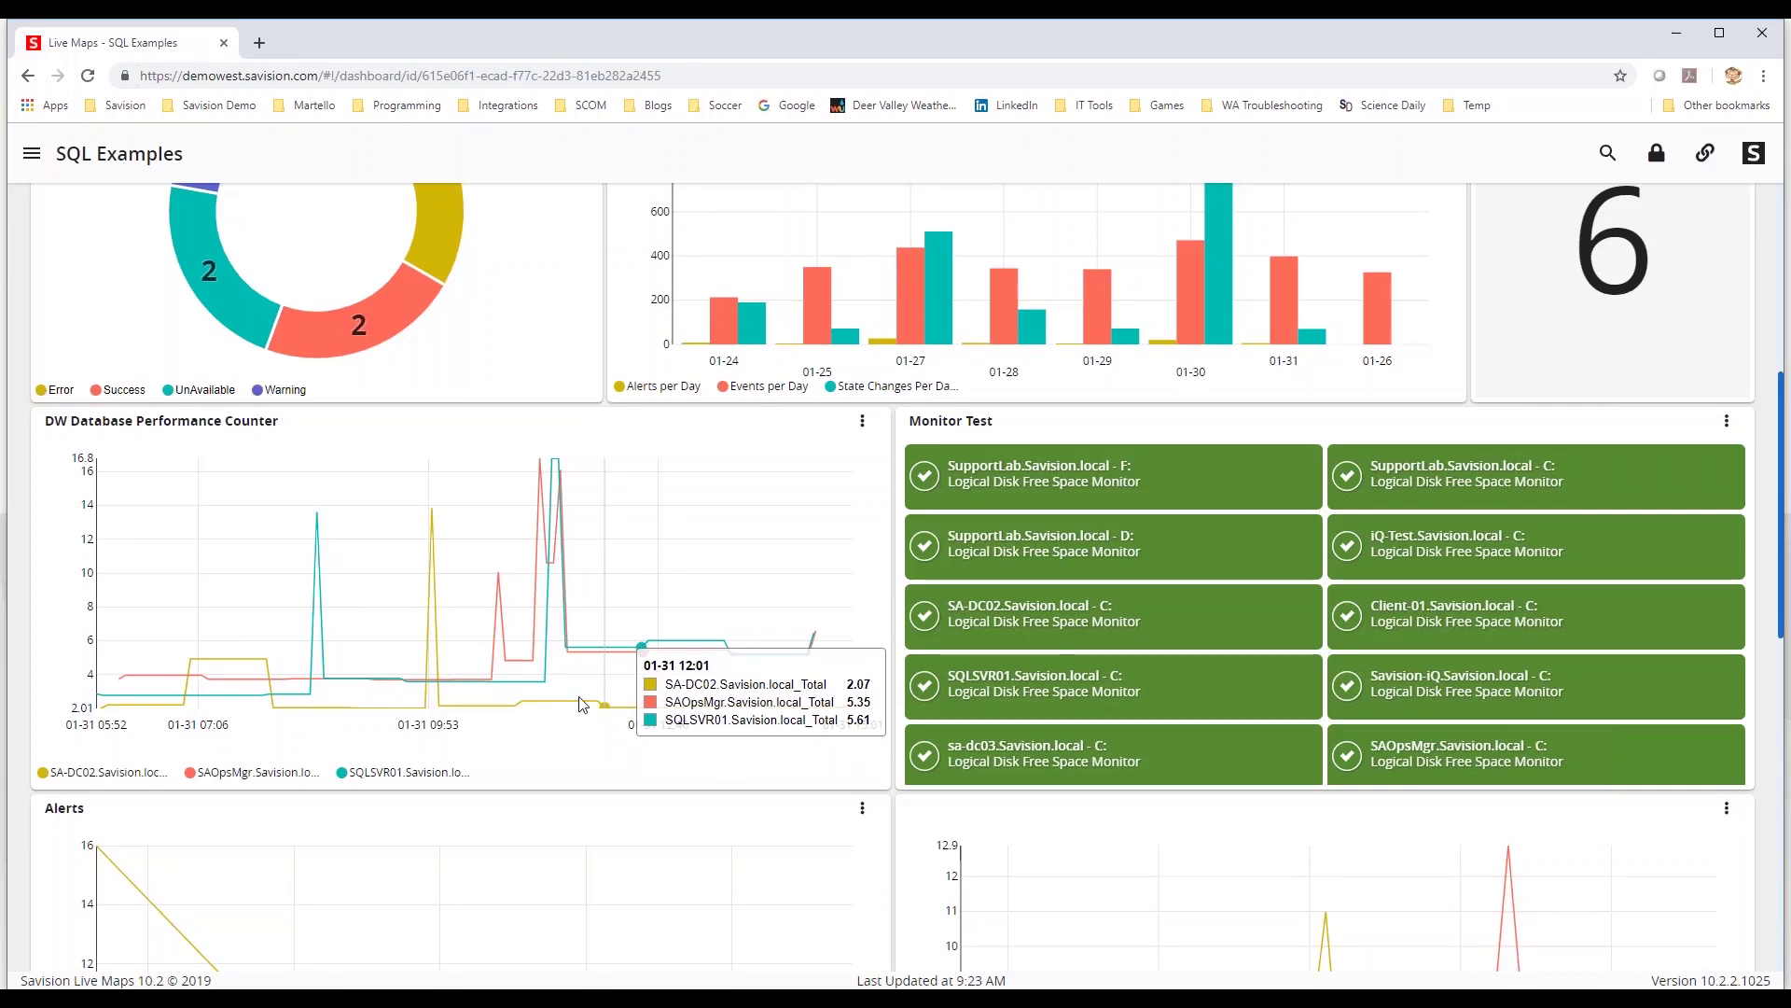
pyautogui.click(373, 772)
pyautogui.click(262, 772)
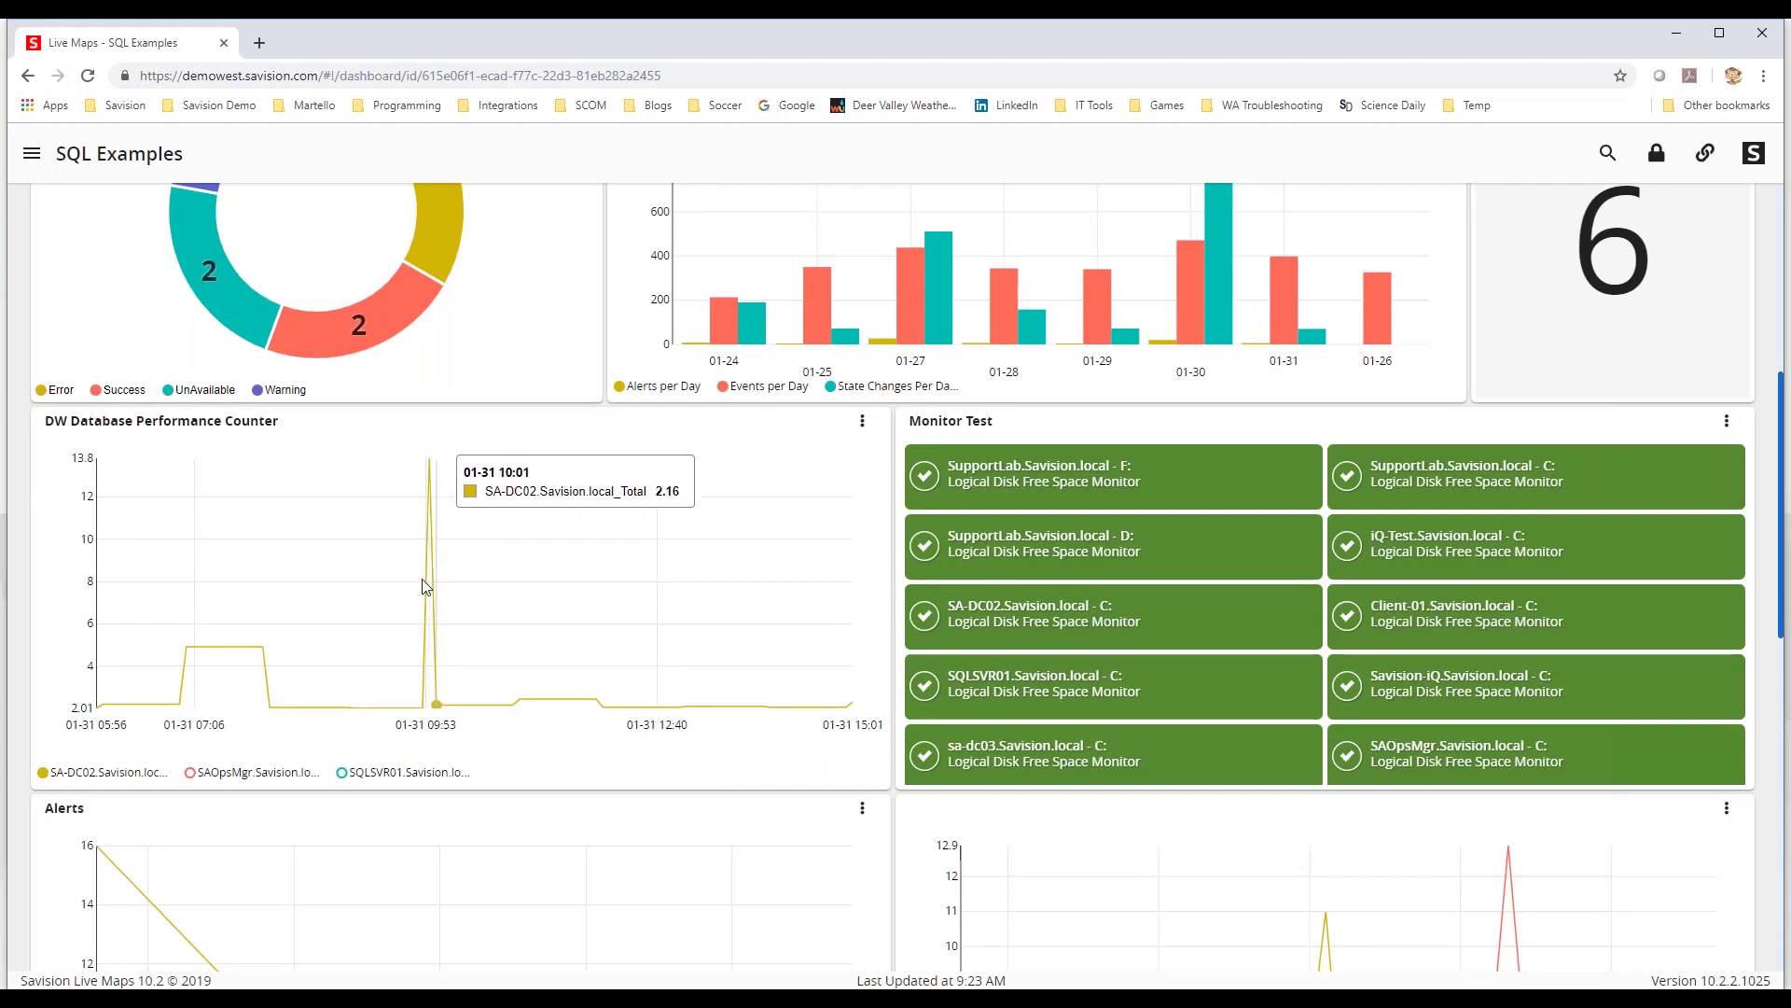
pyautogui.click(239, 774)
pyautogui.click(378, 774)
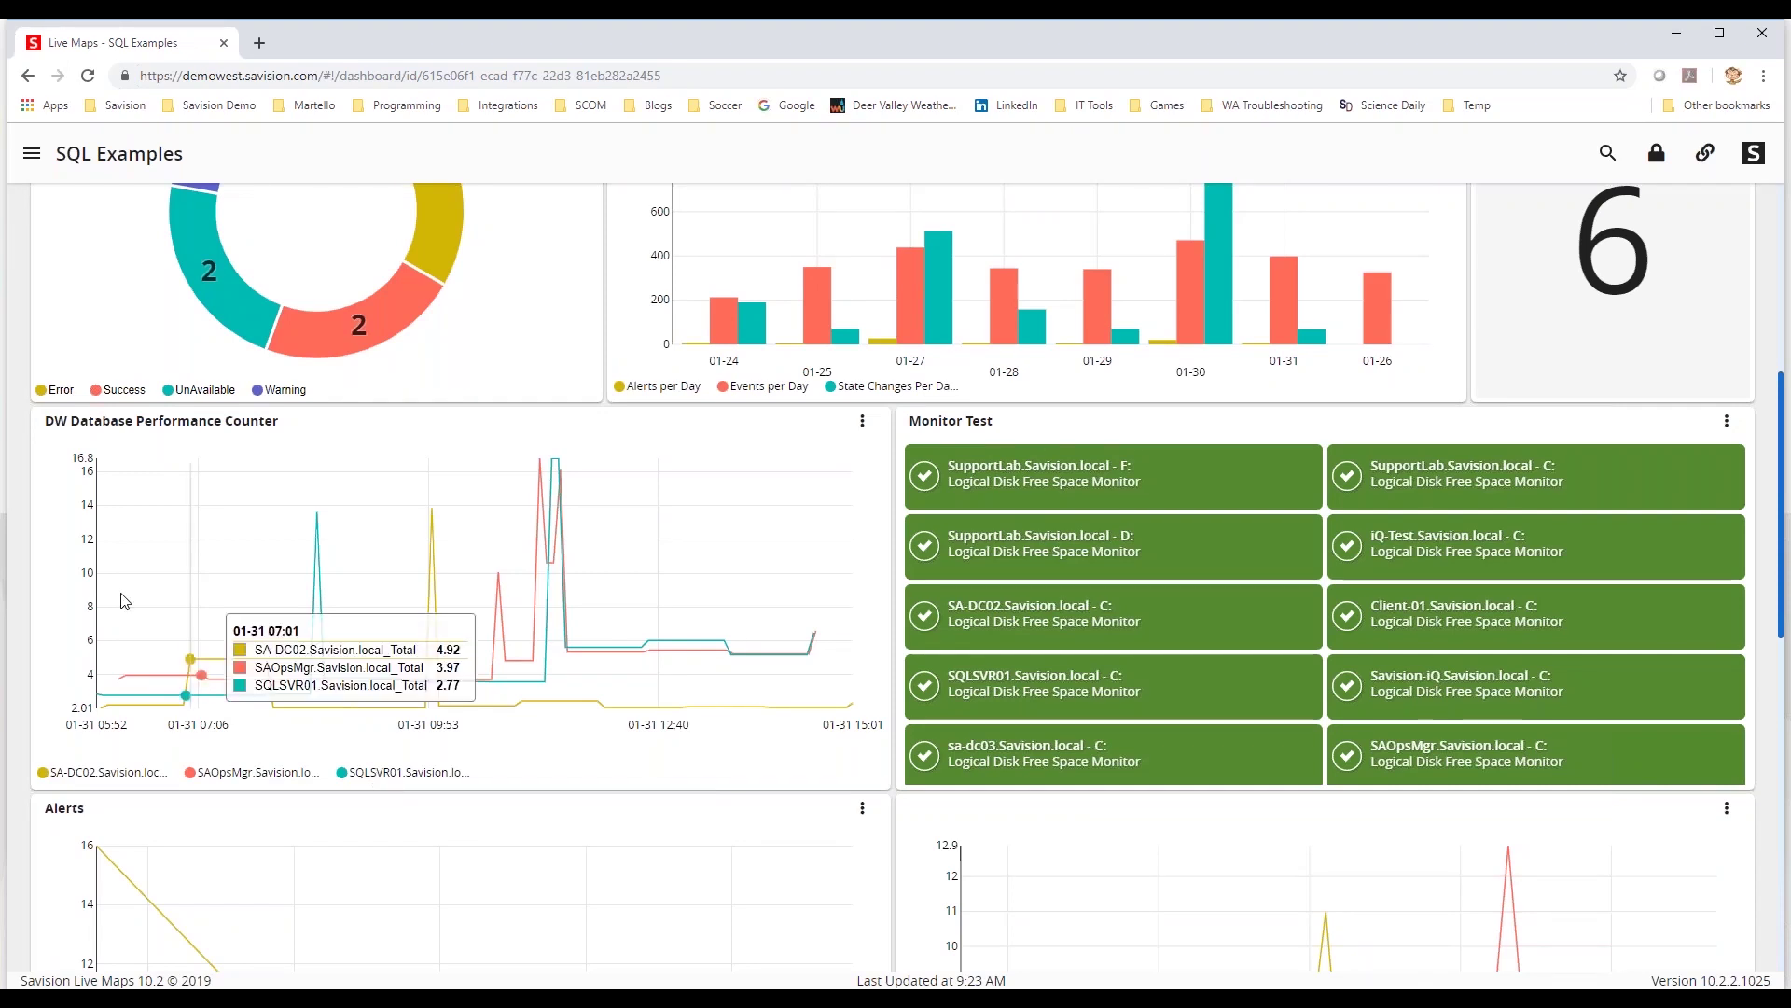
# Return to the Live Maps home page and switch to the remote desktop session running the Operations Manager console.
pyautogui.click(34, 155)
pyautogui.click(51, 192)
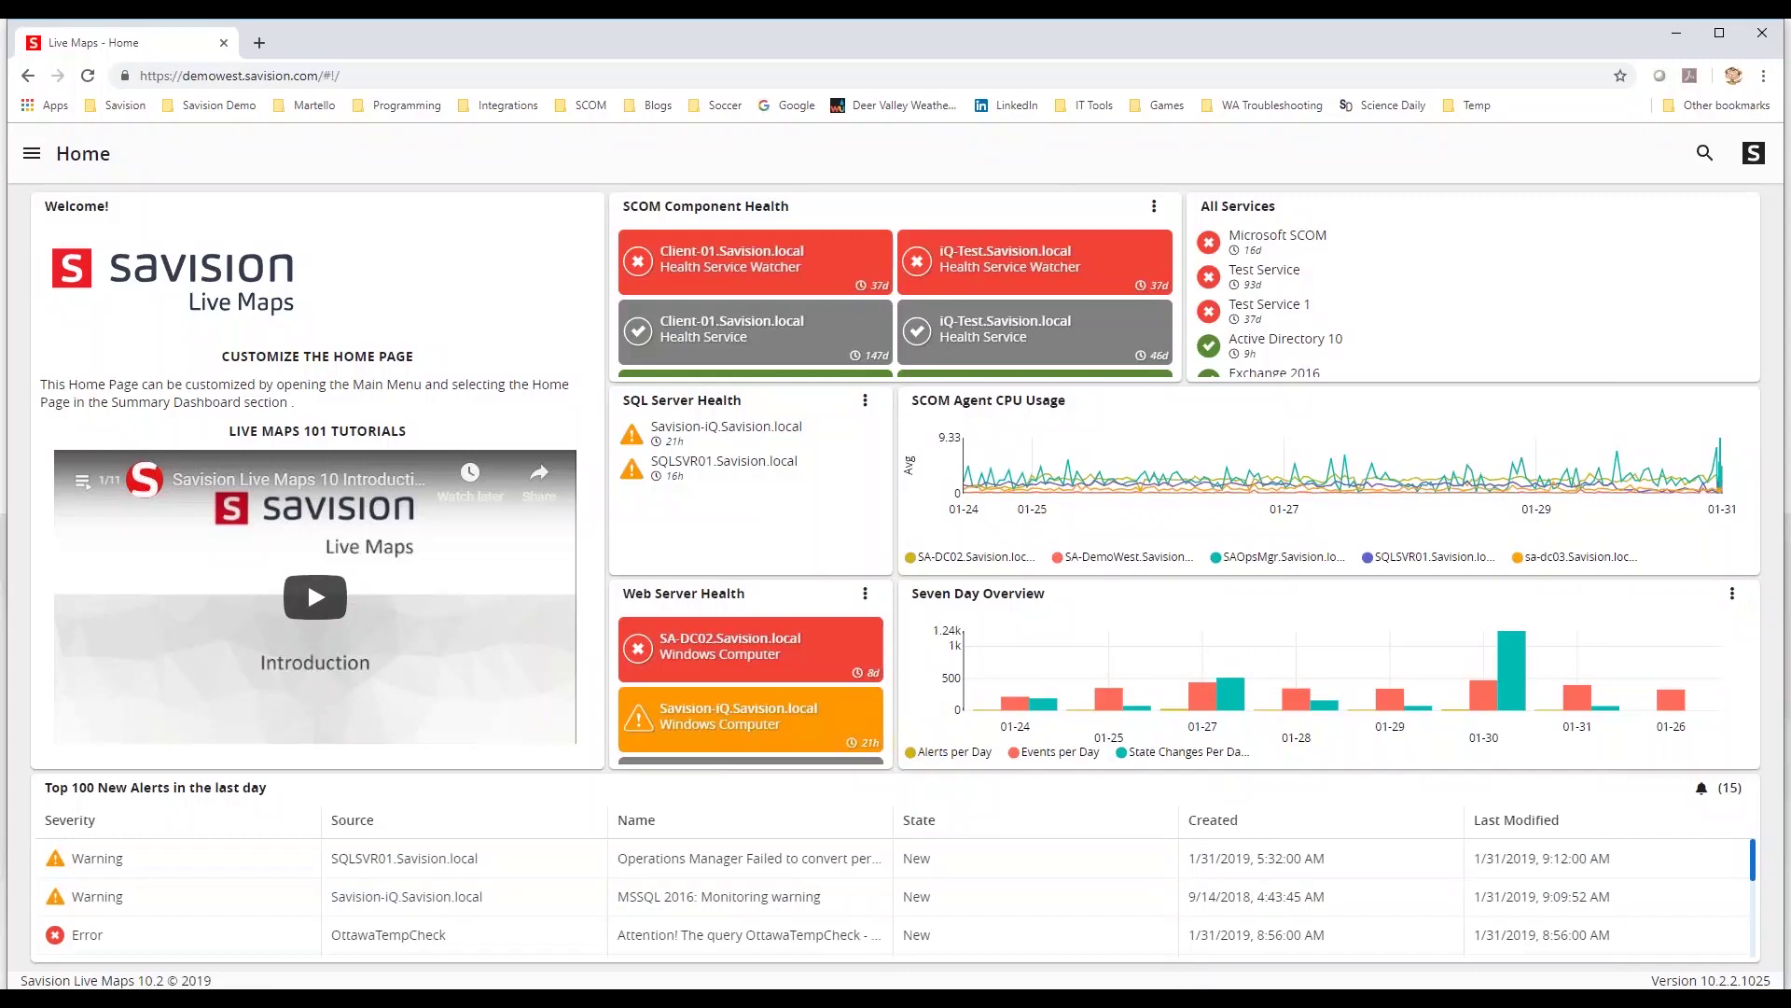
pyautogui.moveTo(387, 1002)
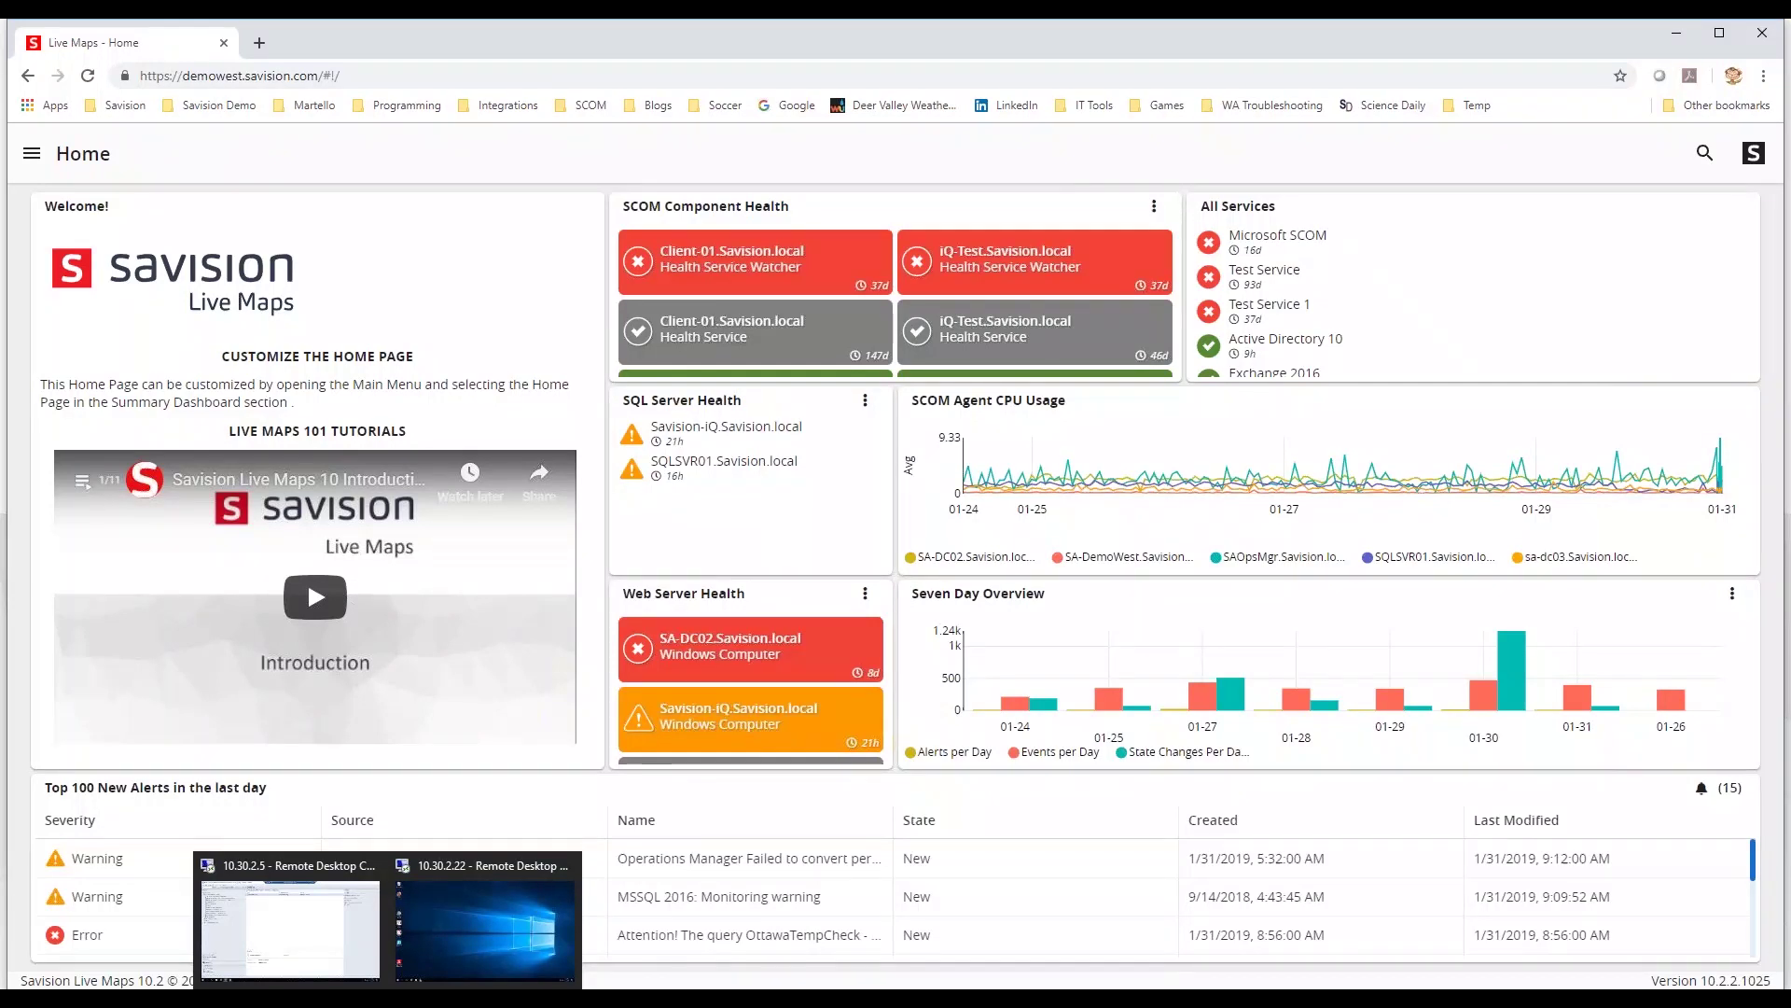
pyautogui.click(348, 965)
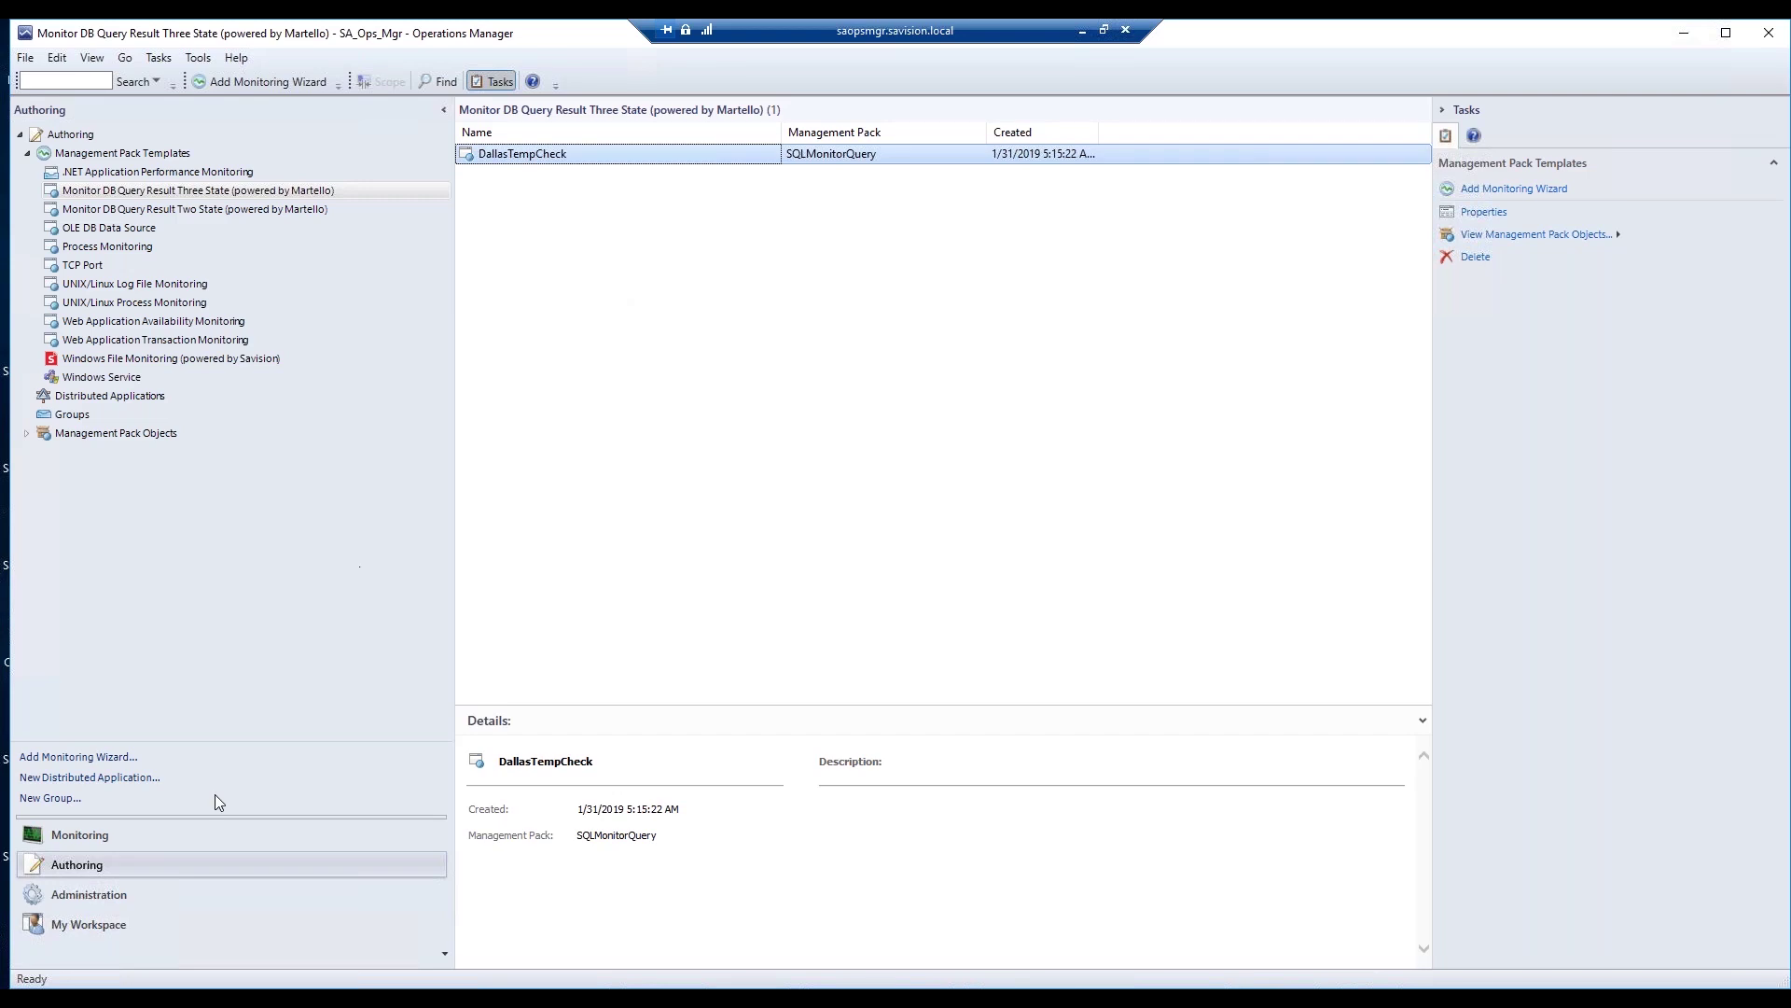
# View the Performance and State views of Savision Community Query Result in the Monitoring workspace.
pyautogui.click(111, 836)
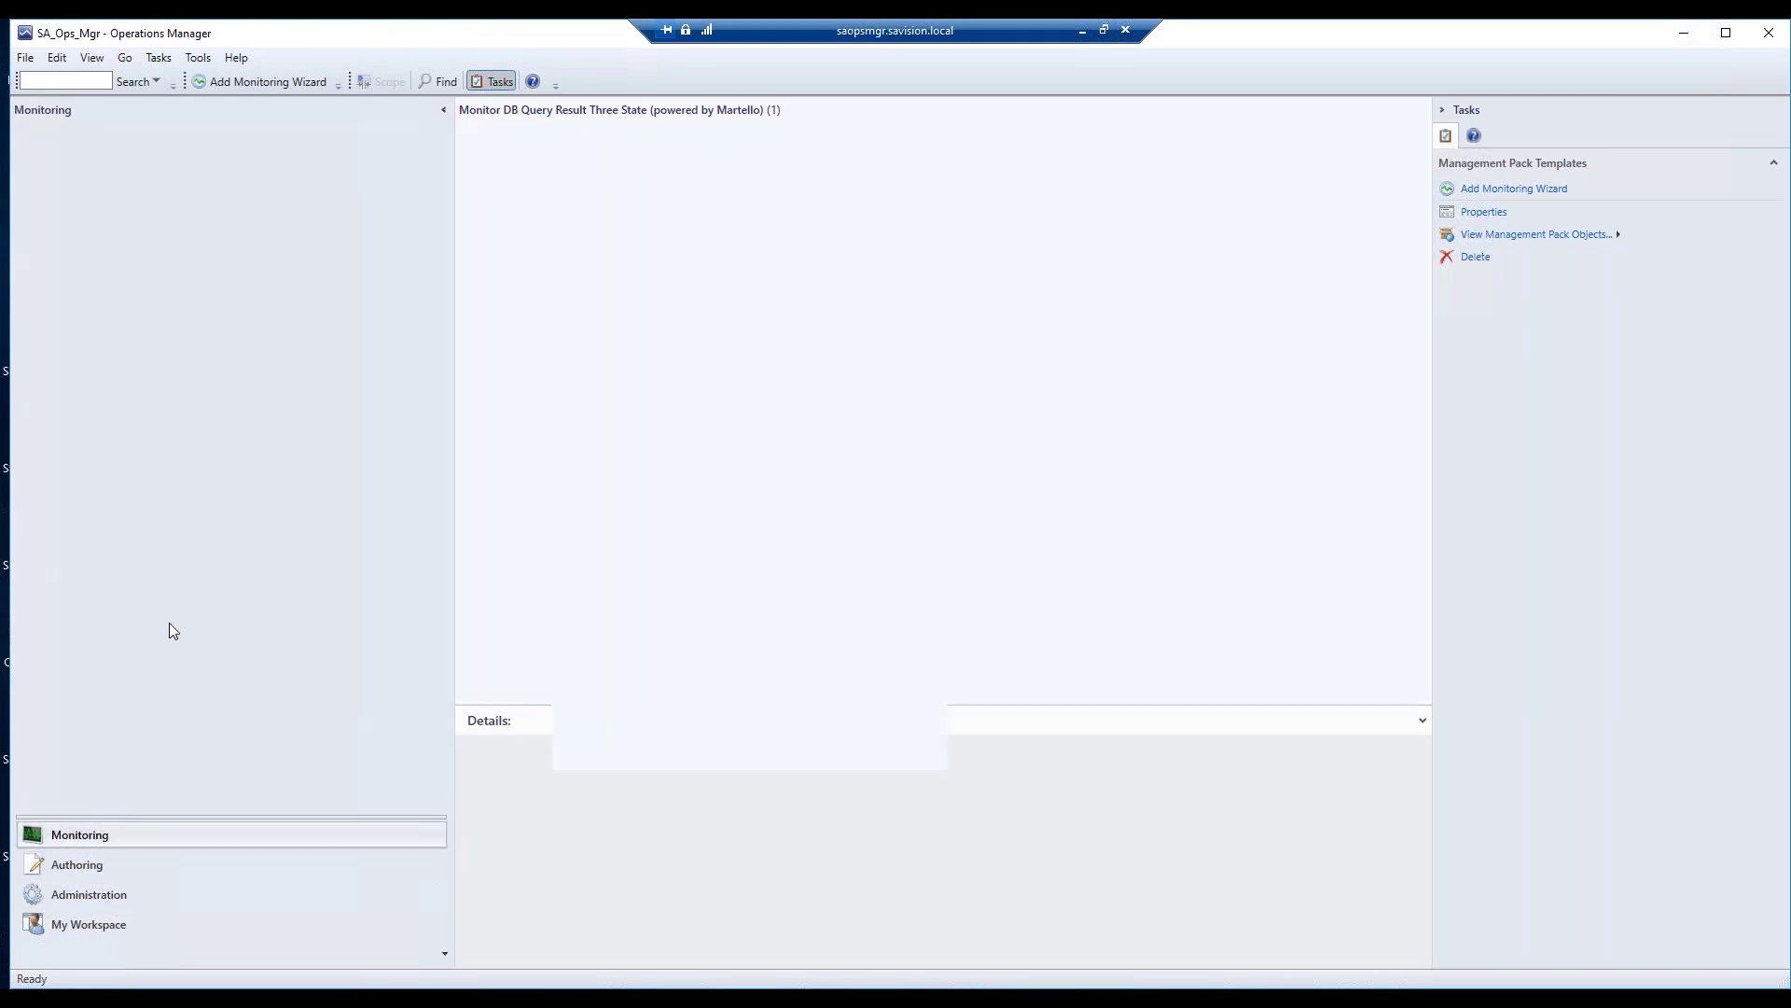
pyautogui.scroll(-11, 153, 619)
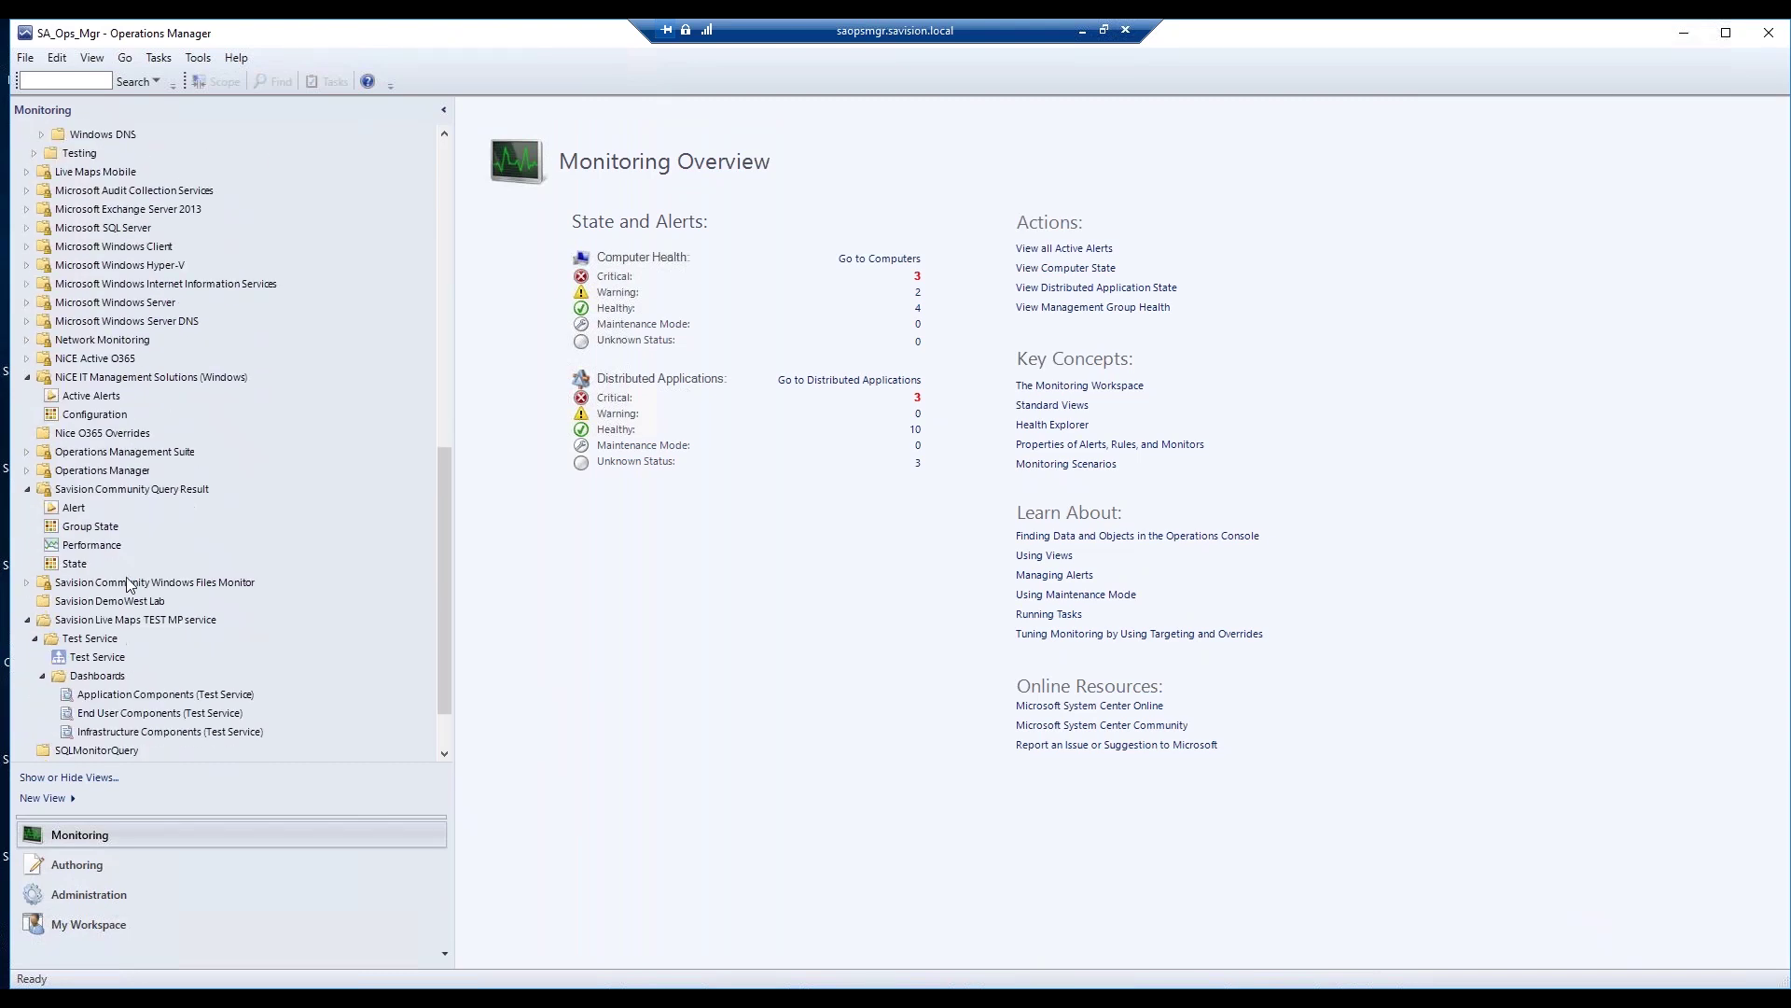
pyautogui.click(79, 546)
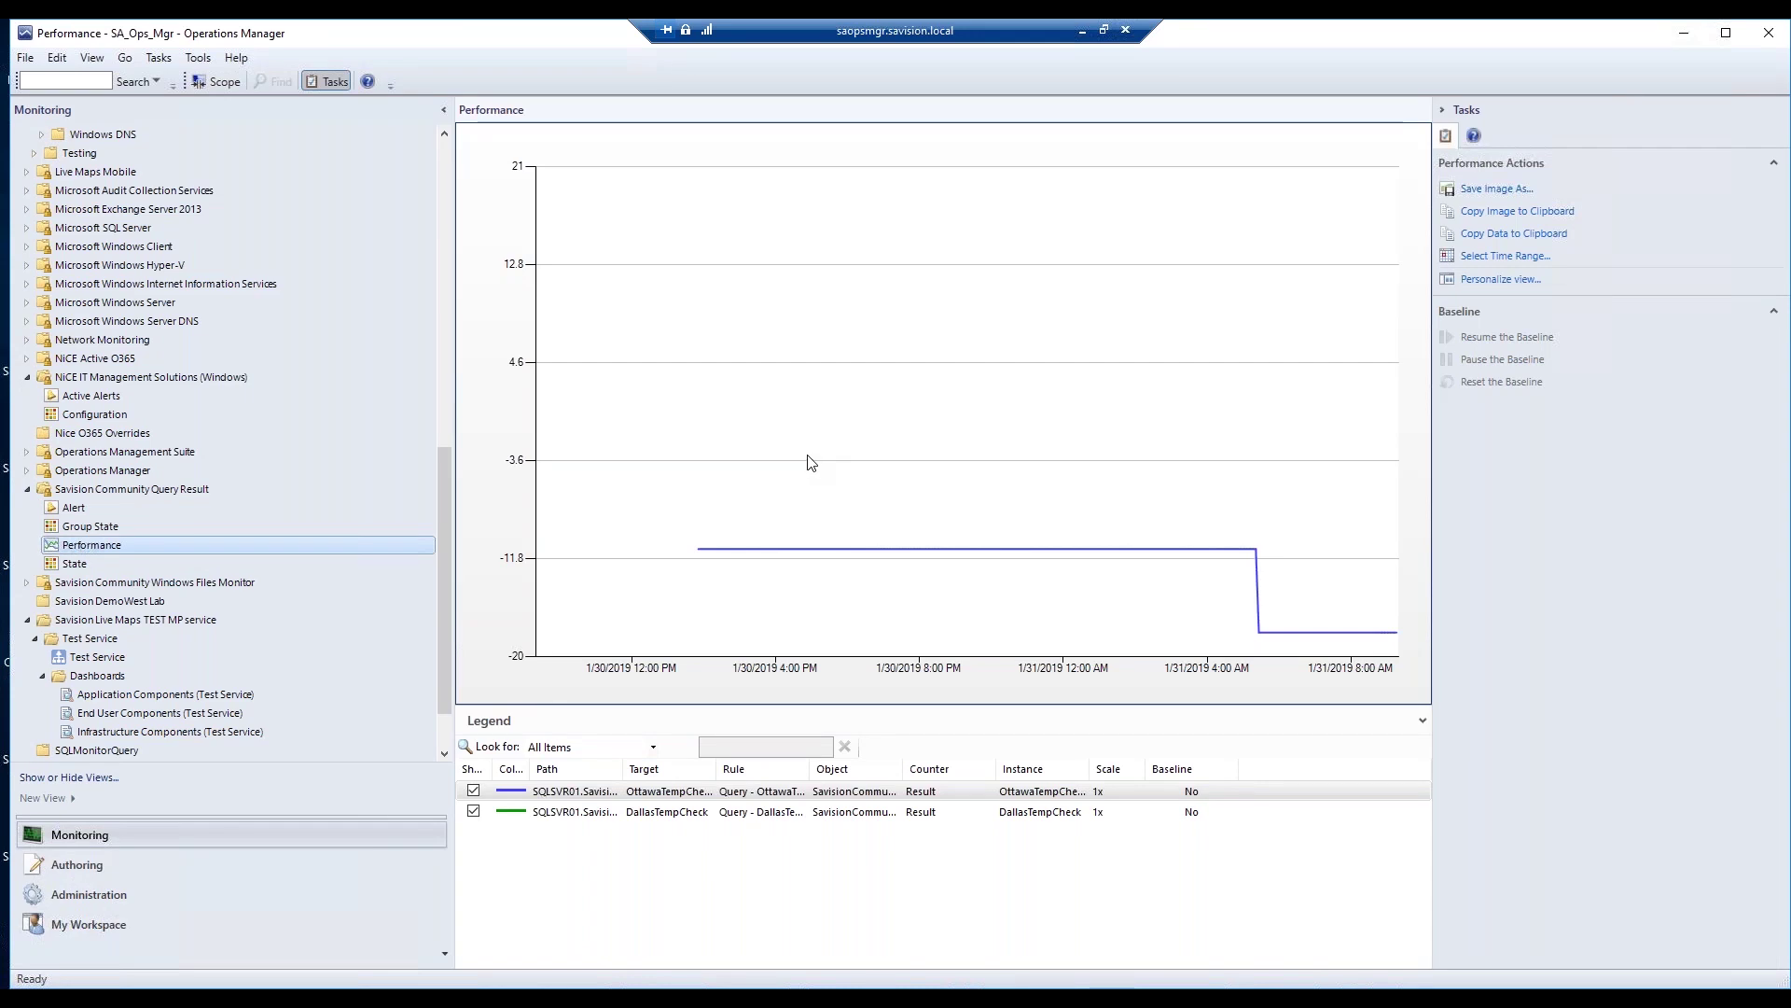
pyautogui.click(73, 565)
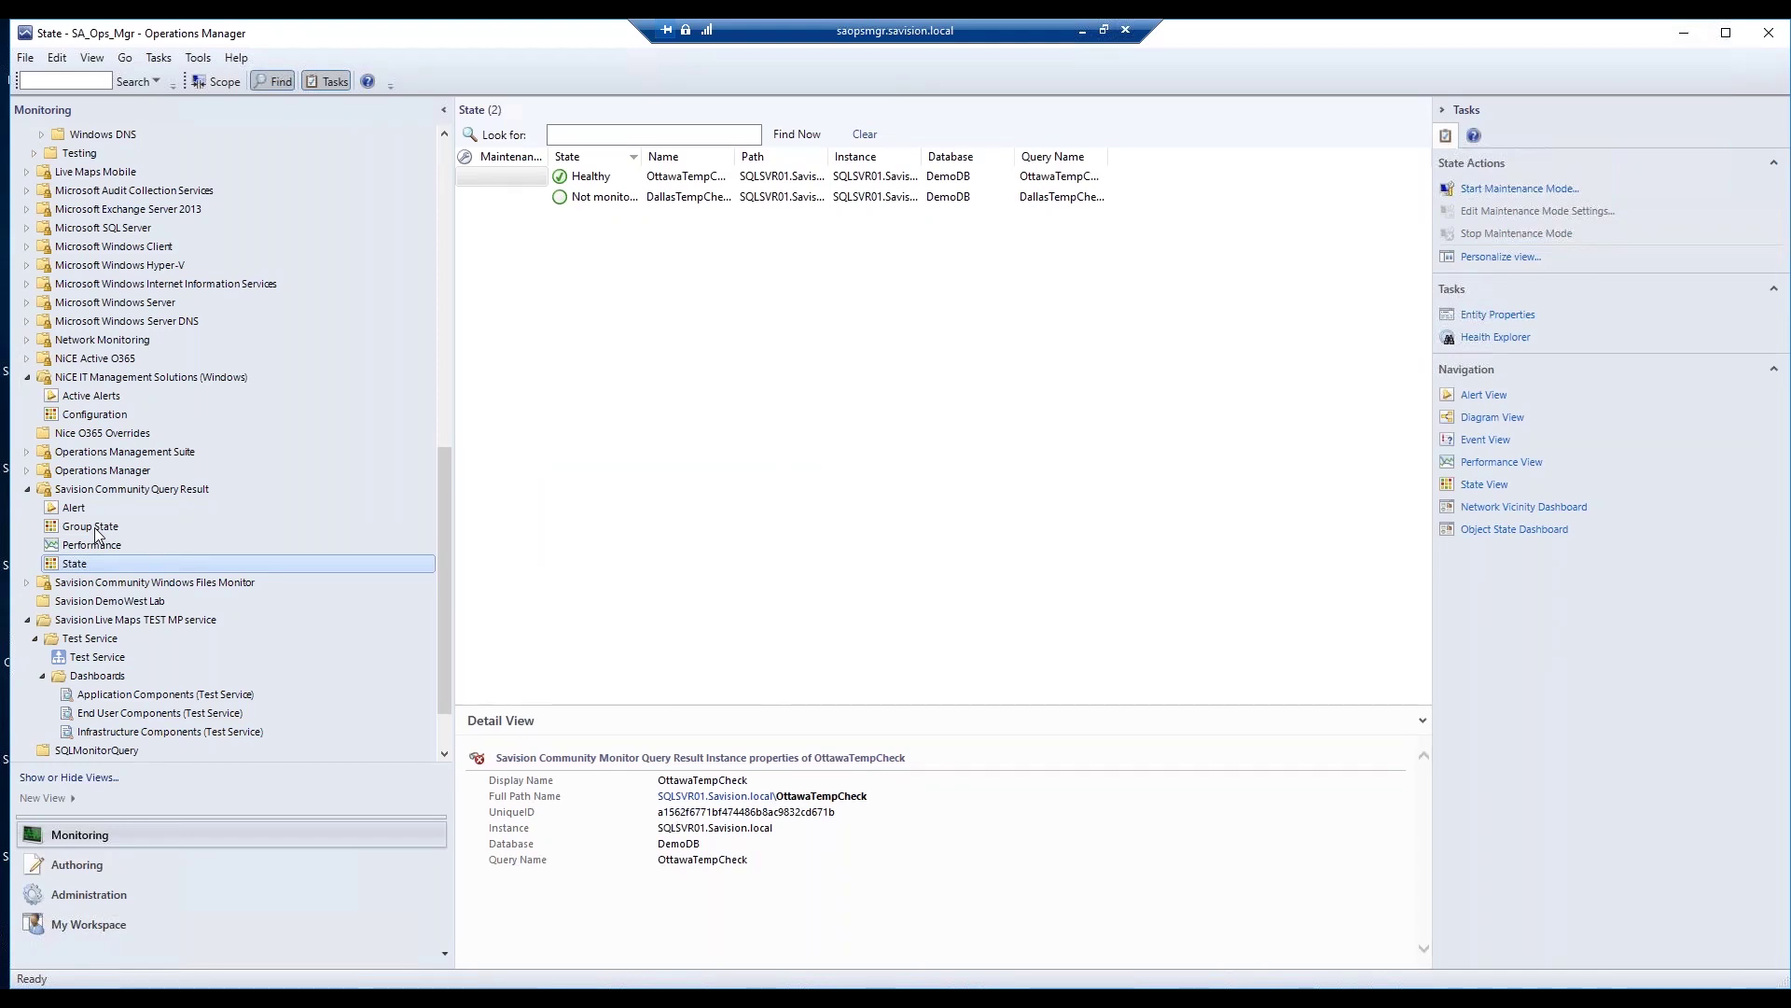
# View the Group State and Alert views of Savision Community Query Result.
pyautogui.click(95, 528)
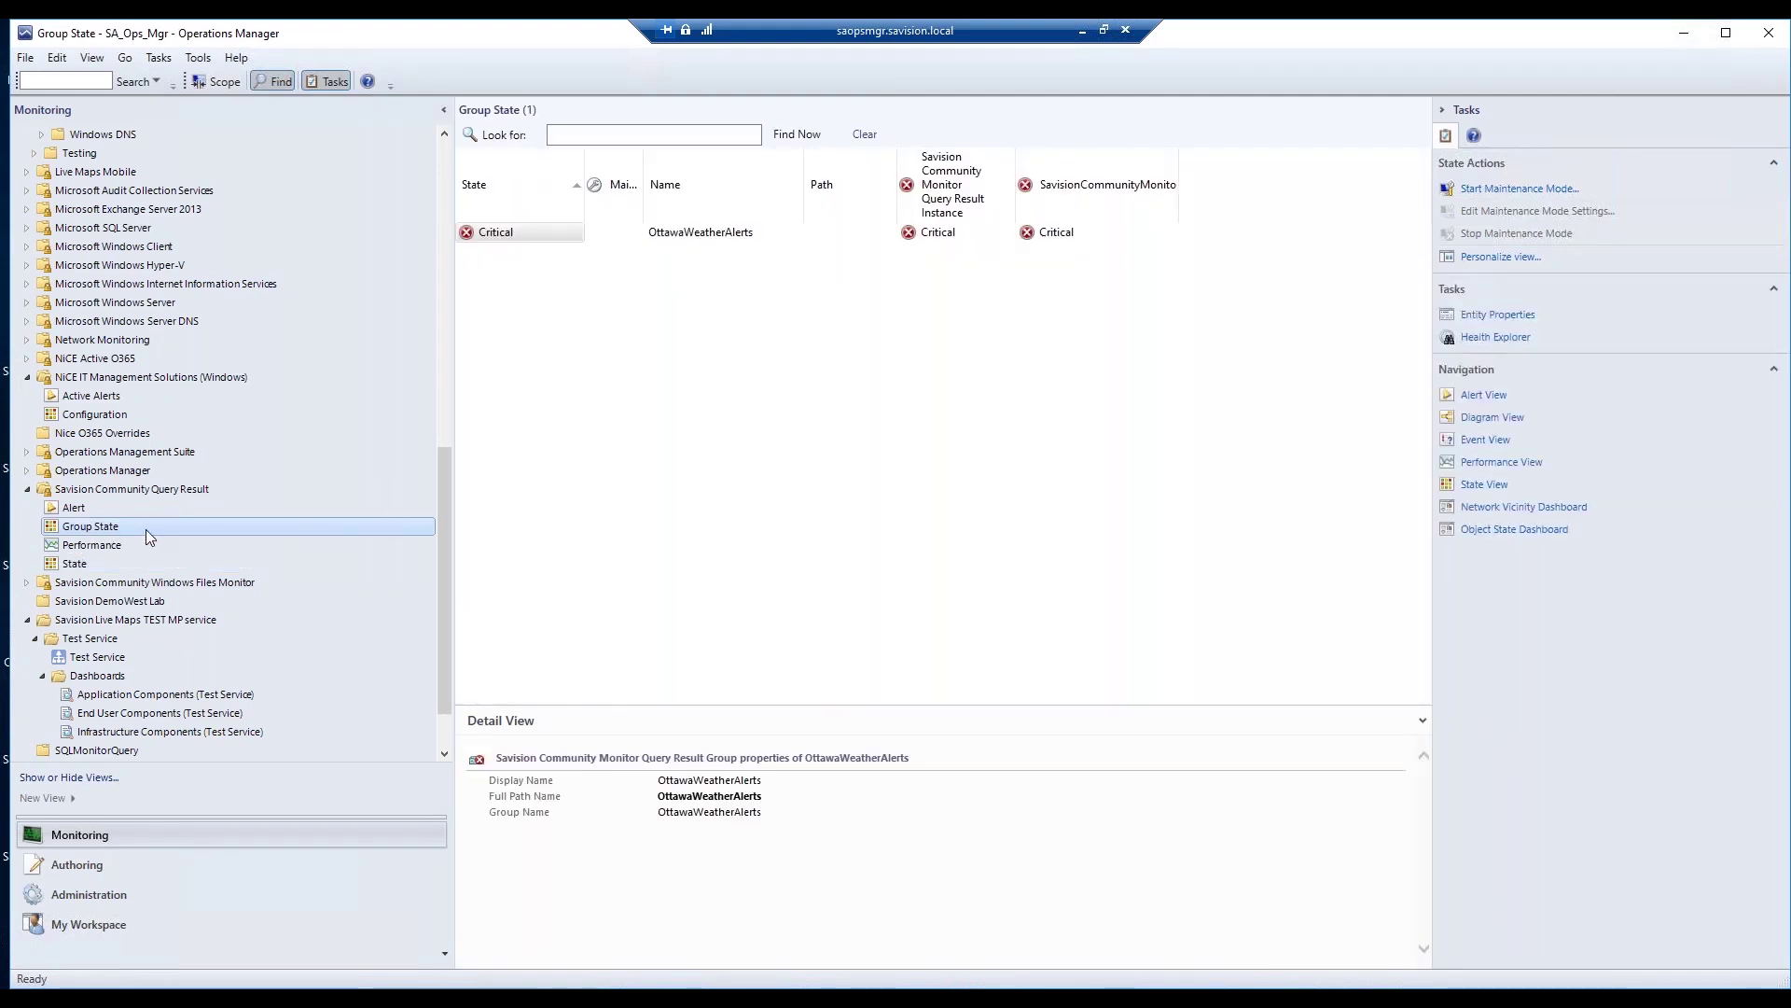
pyautogui.click(75, 508)
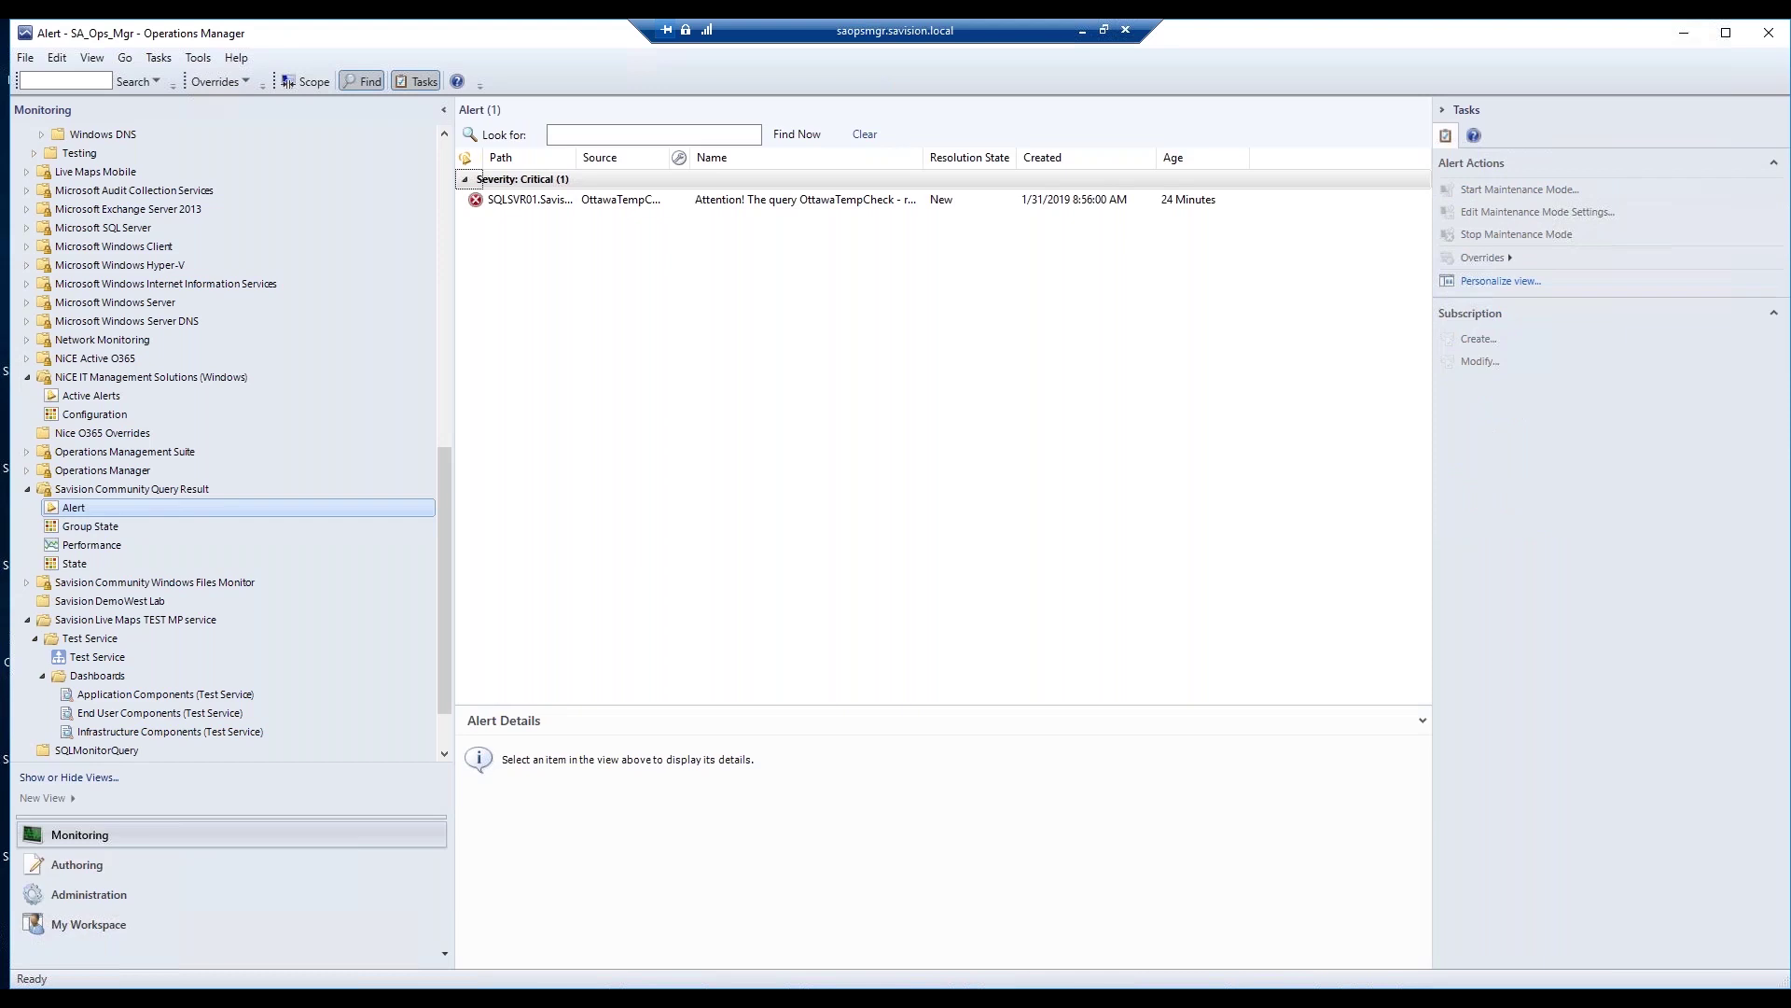
# In the Authoring workspace, start the Add Monitoring Wizard with the Monitor DB Query Result Three State (powered by Martello) monitoring type.
pyautogui.click(97, 875)
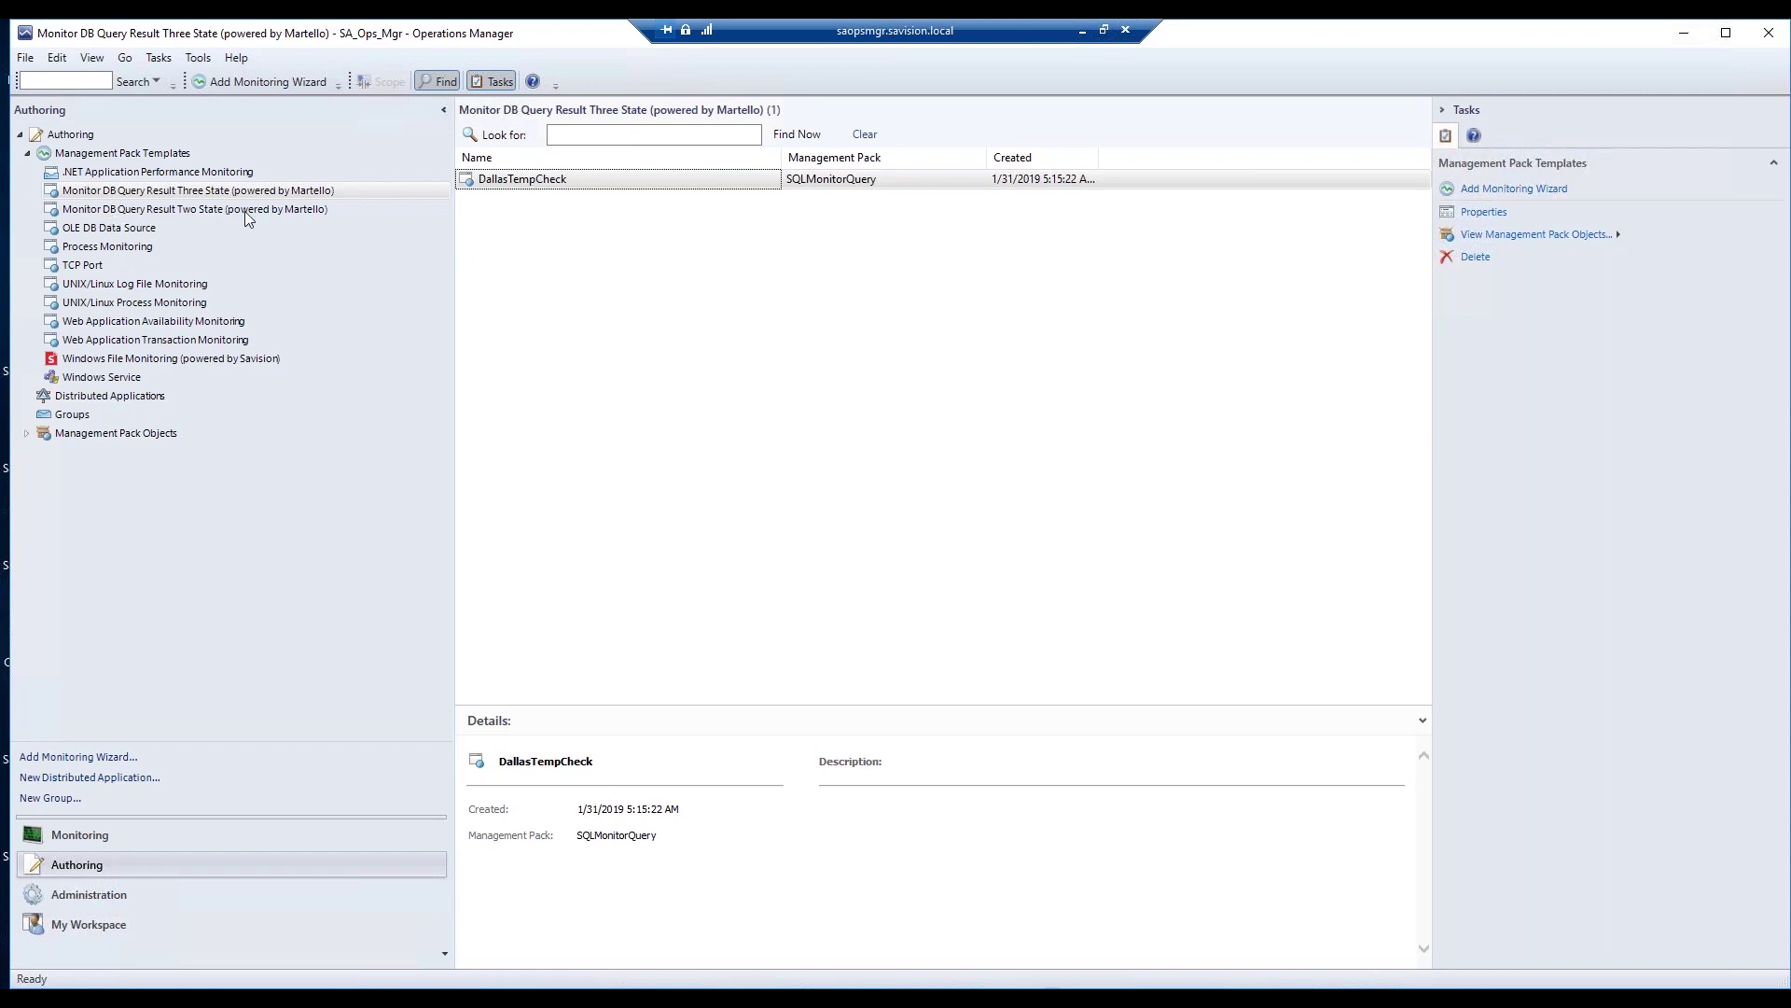
pyautogui.rightClick(195, 196)
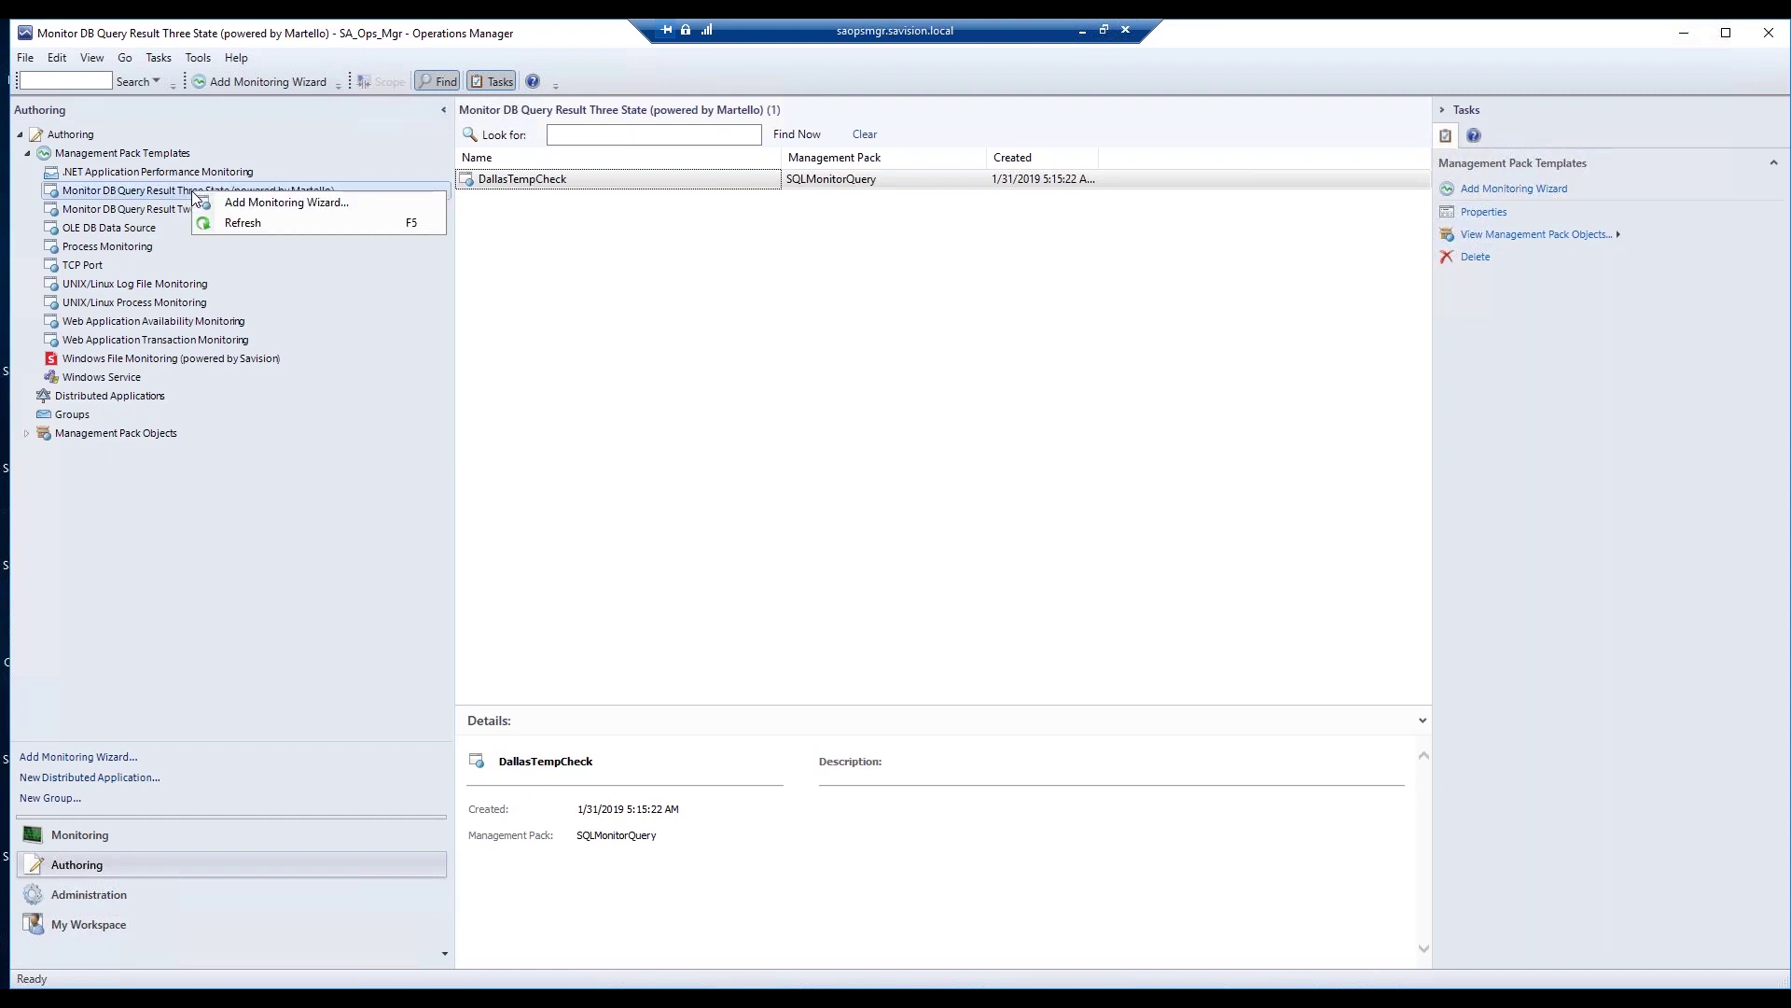
pyautogui.click(258, 203)
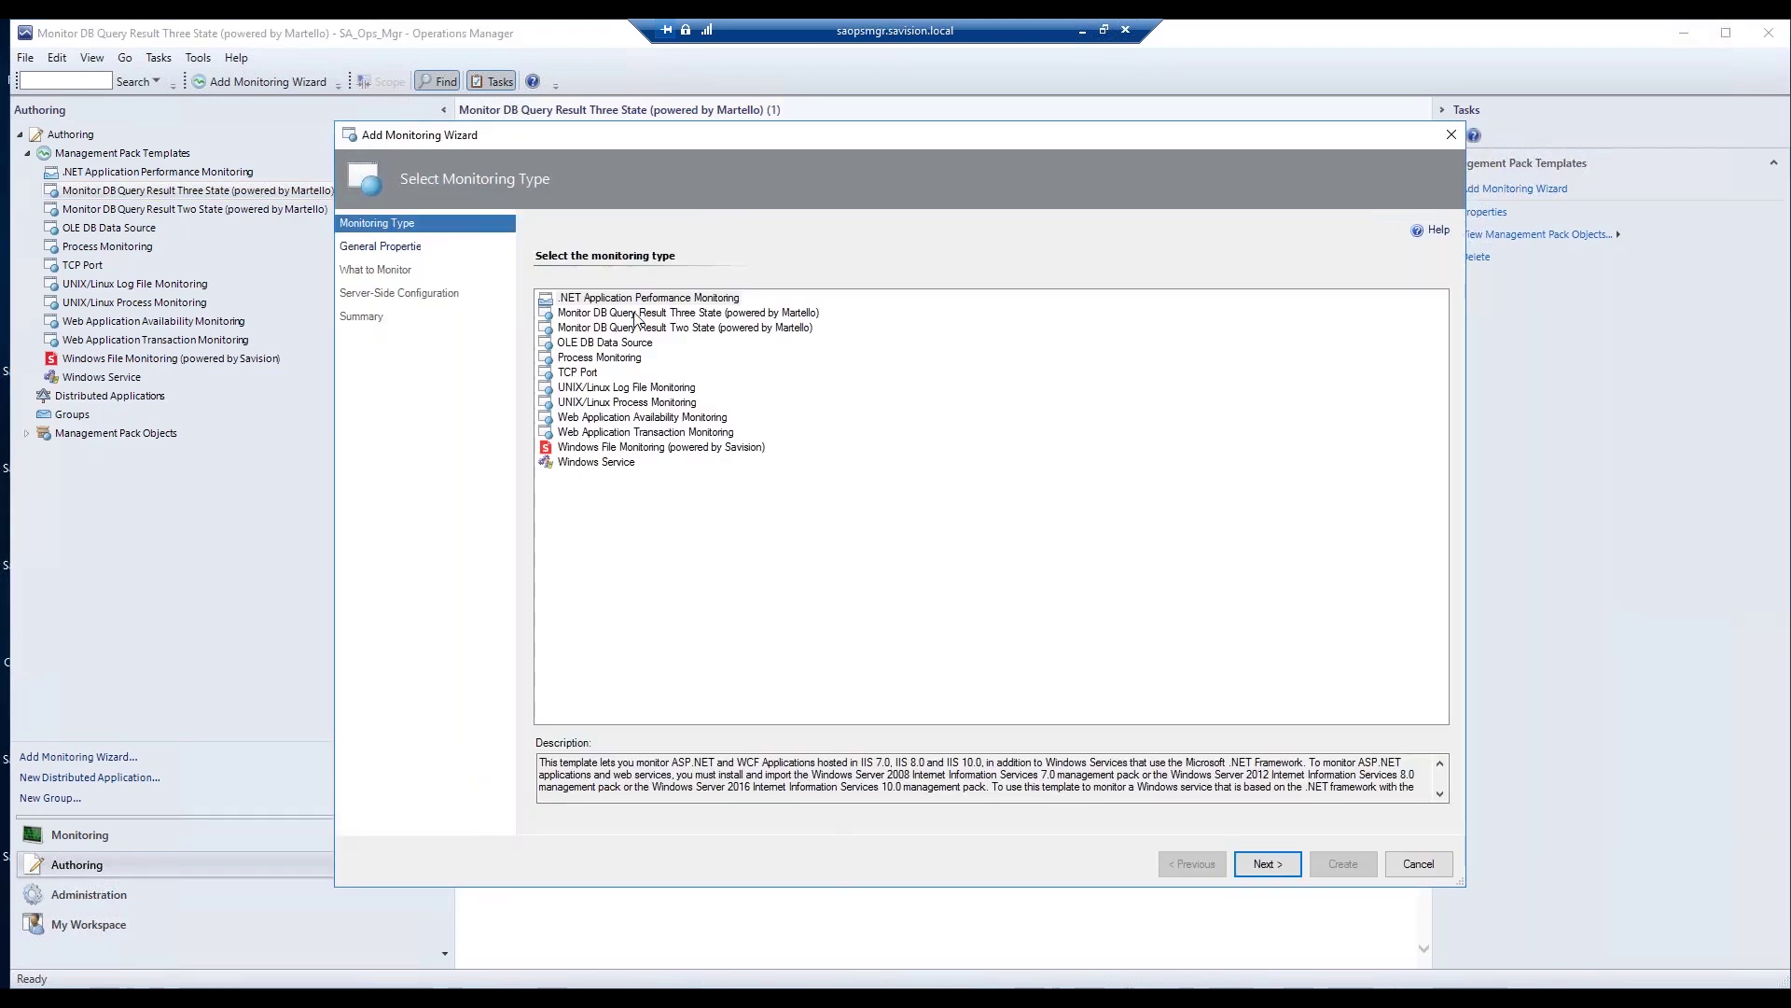
pyautogui.click(1270, 861)
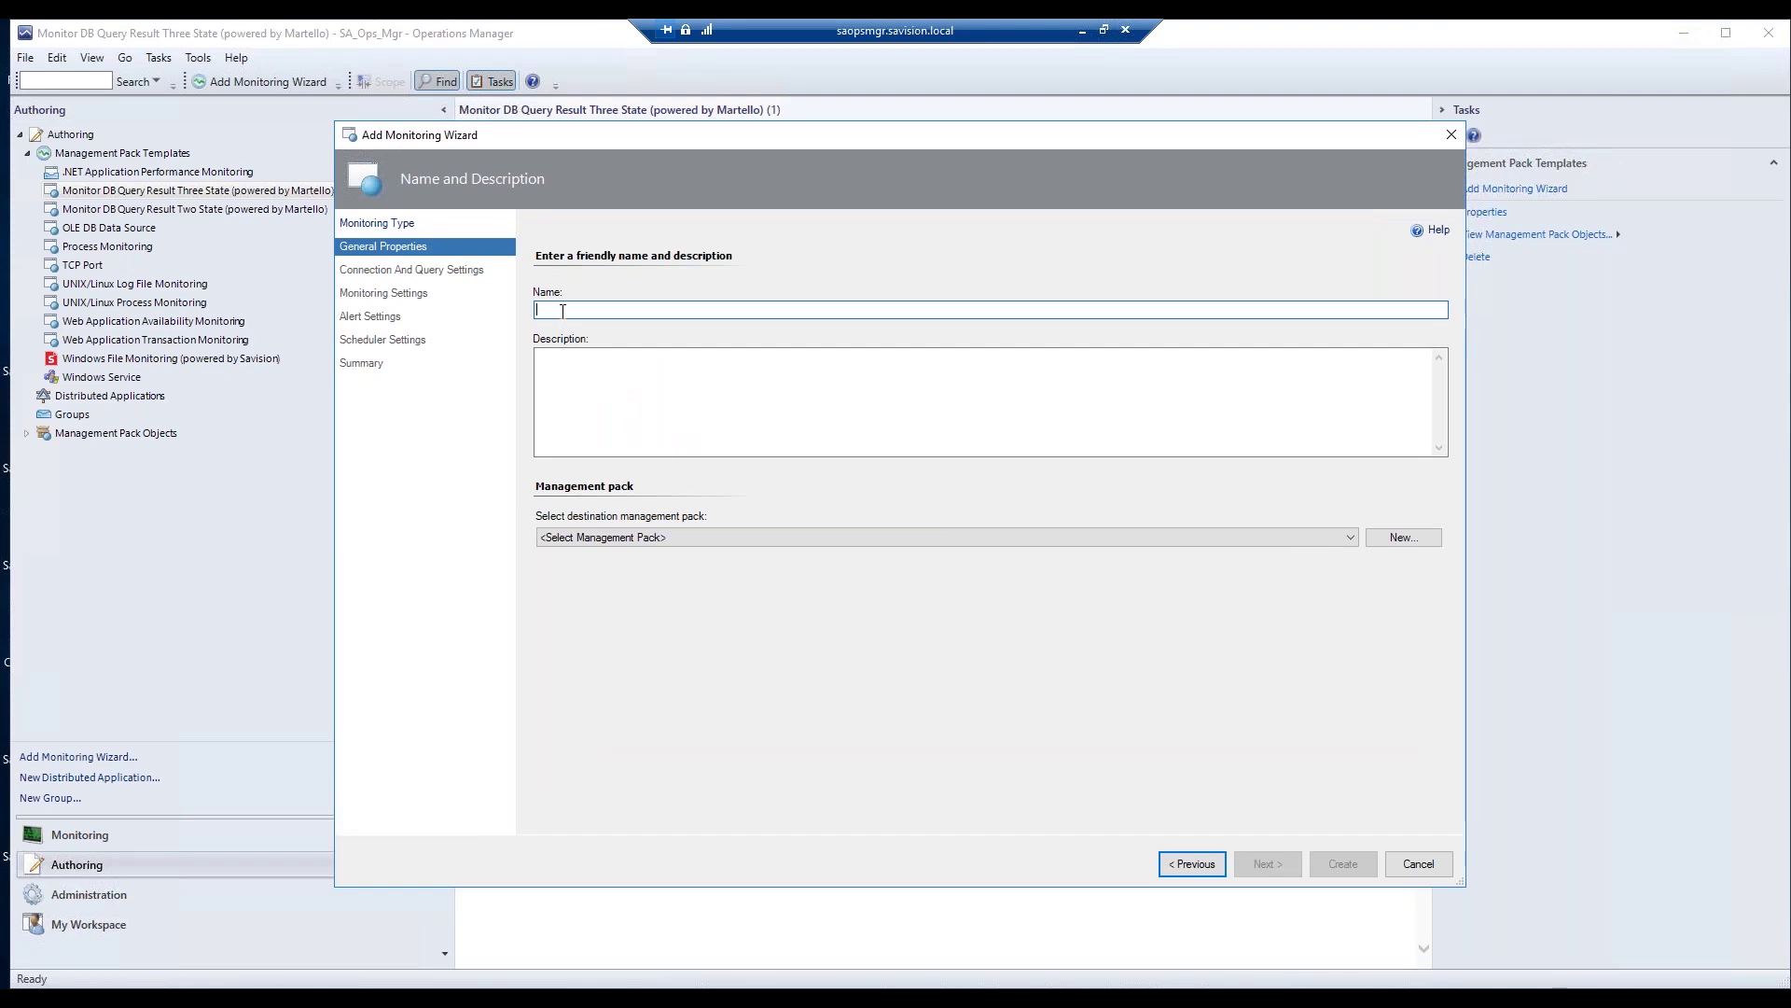
# Name the monitor DallasTemp2 and choose SQLMonitorQuery as its destination management pack.
pyautogui.write('DallasTemp2')
pyautogui.click(872, 544)
pyautogui.click(592, 866)
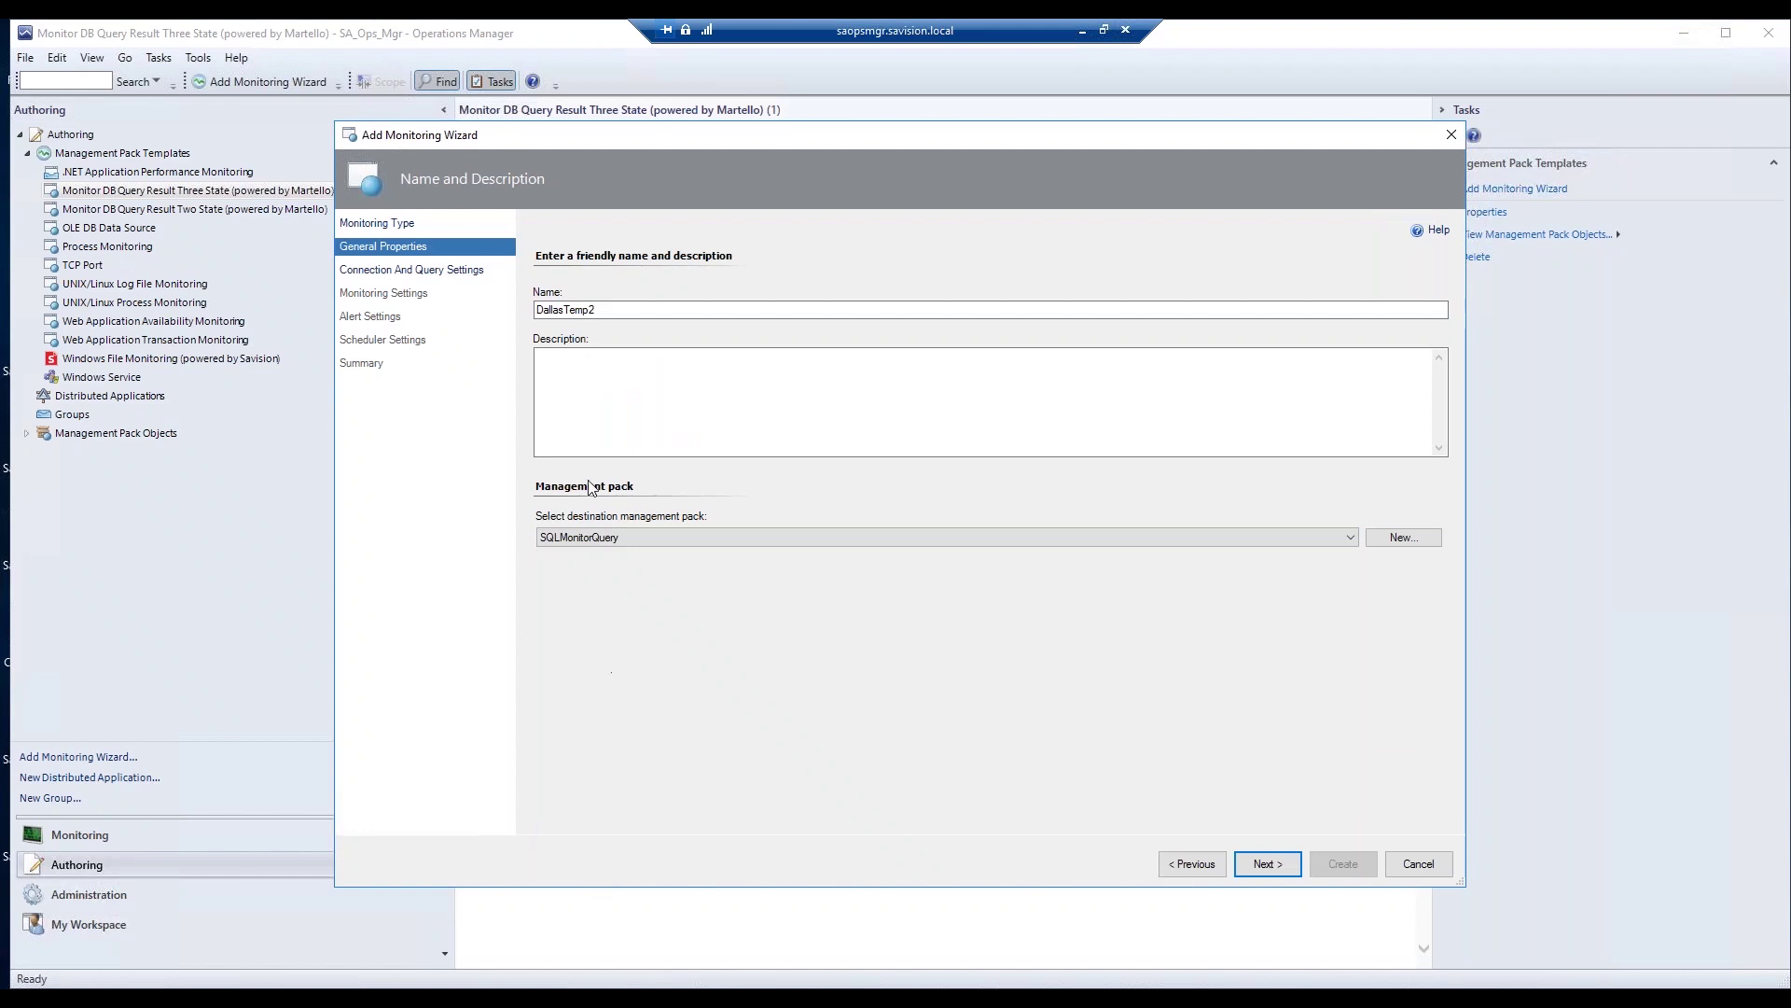
pyautogui.click(1275, 865)
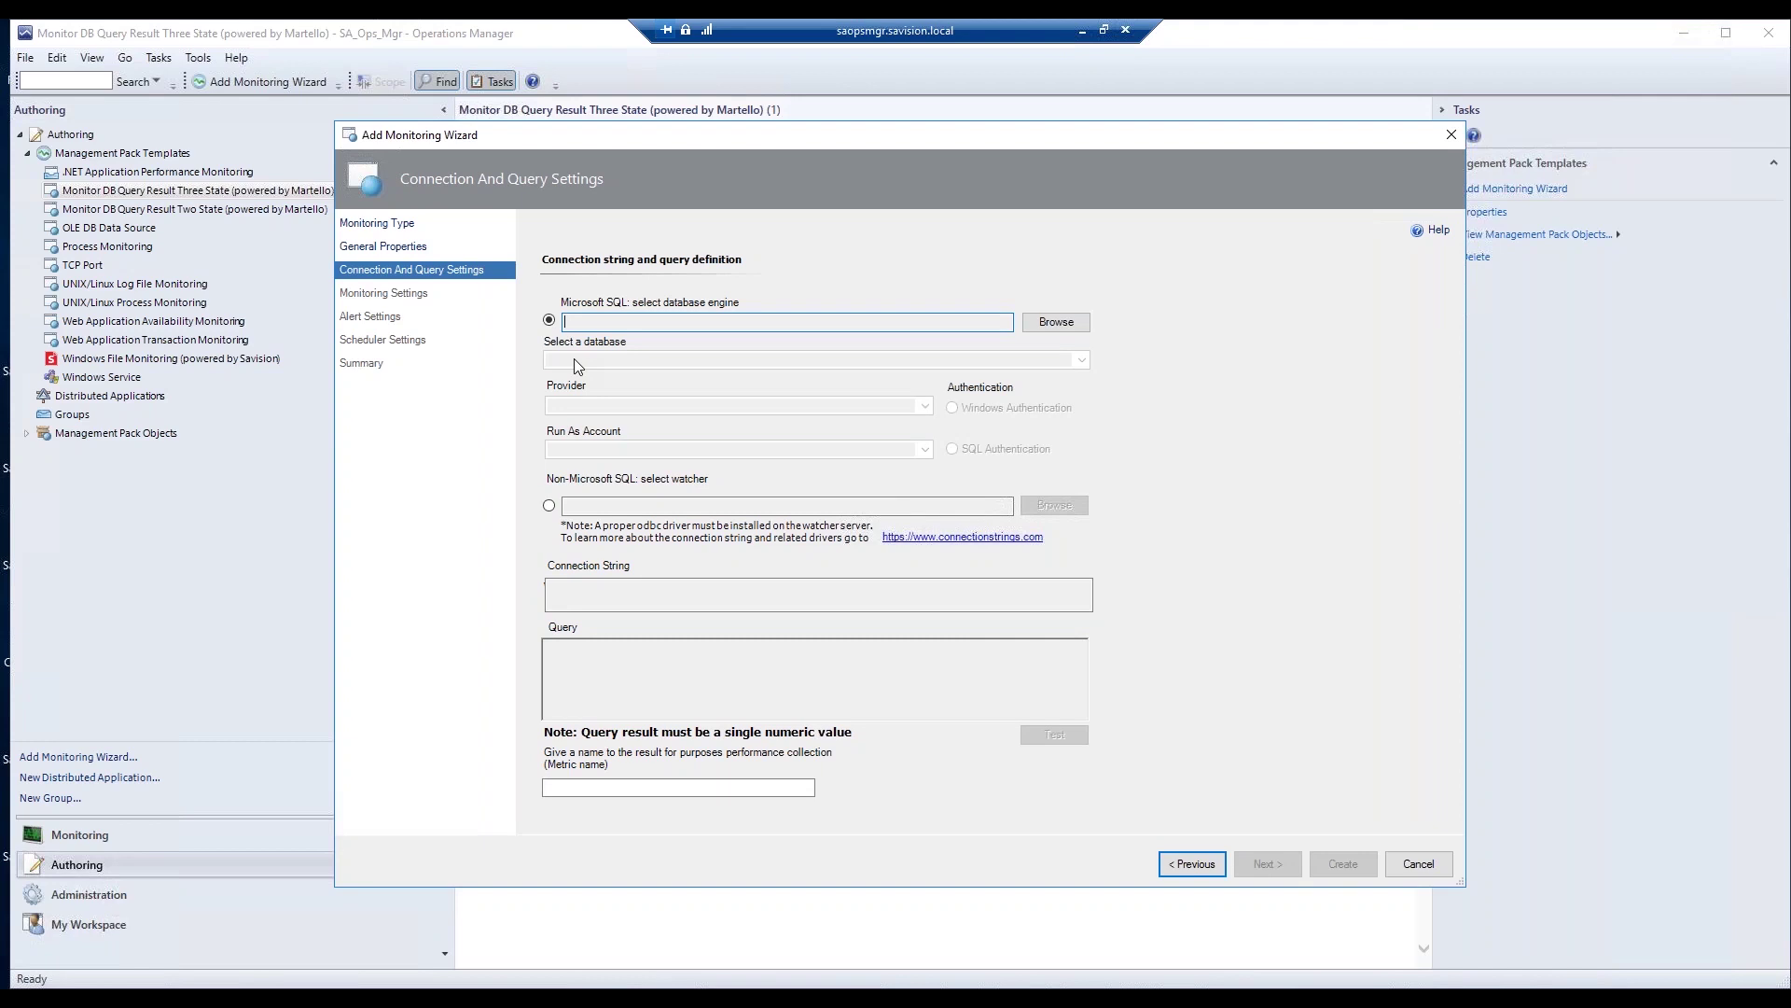
# Search for the available Microsoft SQL database engines and select SQLSVR01.Savision.local for the monitor.
pyautogui.click(1042, 332)
pyautogui.click(1137, 369)
pyautogui.click(703, 474)
pyautogui.click(1066, 747)
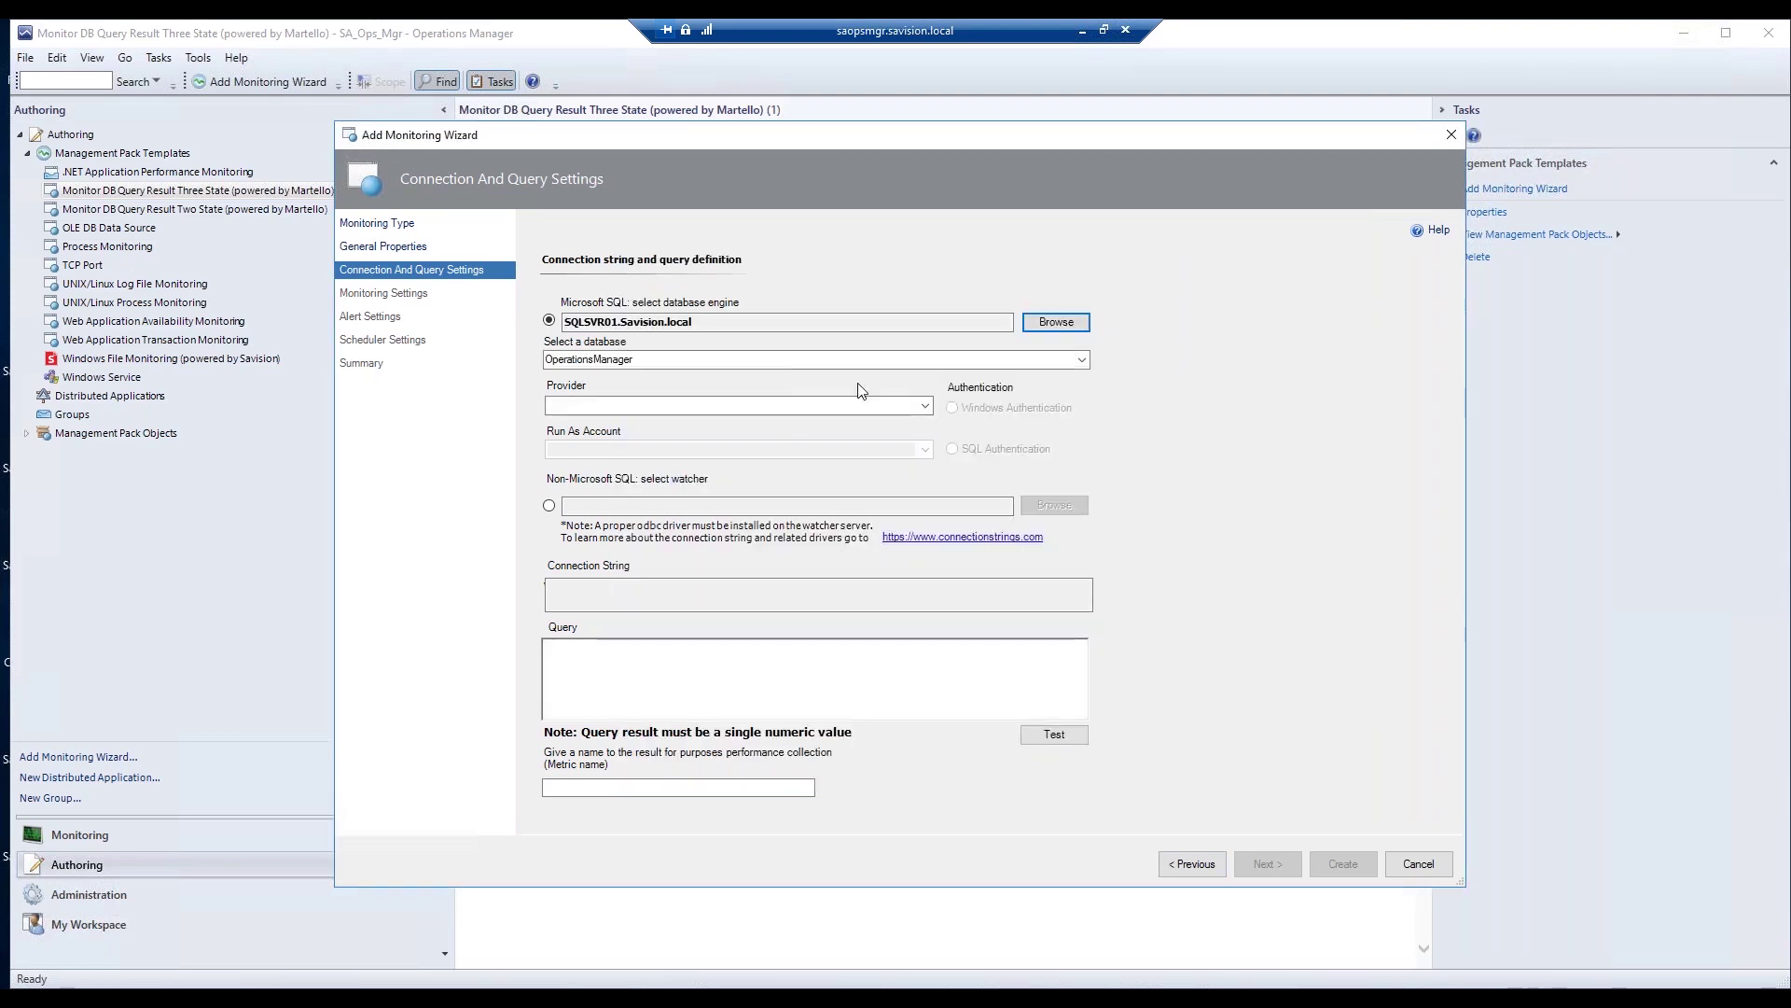
# Set the connection to the DemoDB database with Microsoft OLE DB Provider for SQL Server and Windows Authentication.
pyautogui.click(1081, 361)
pyautogui.click(603, 407)
pyautogui.click(602, 407)
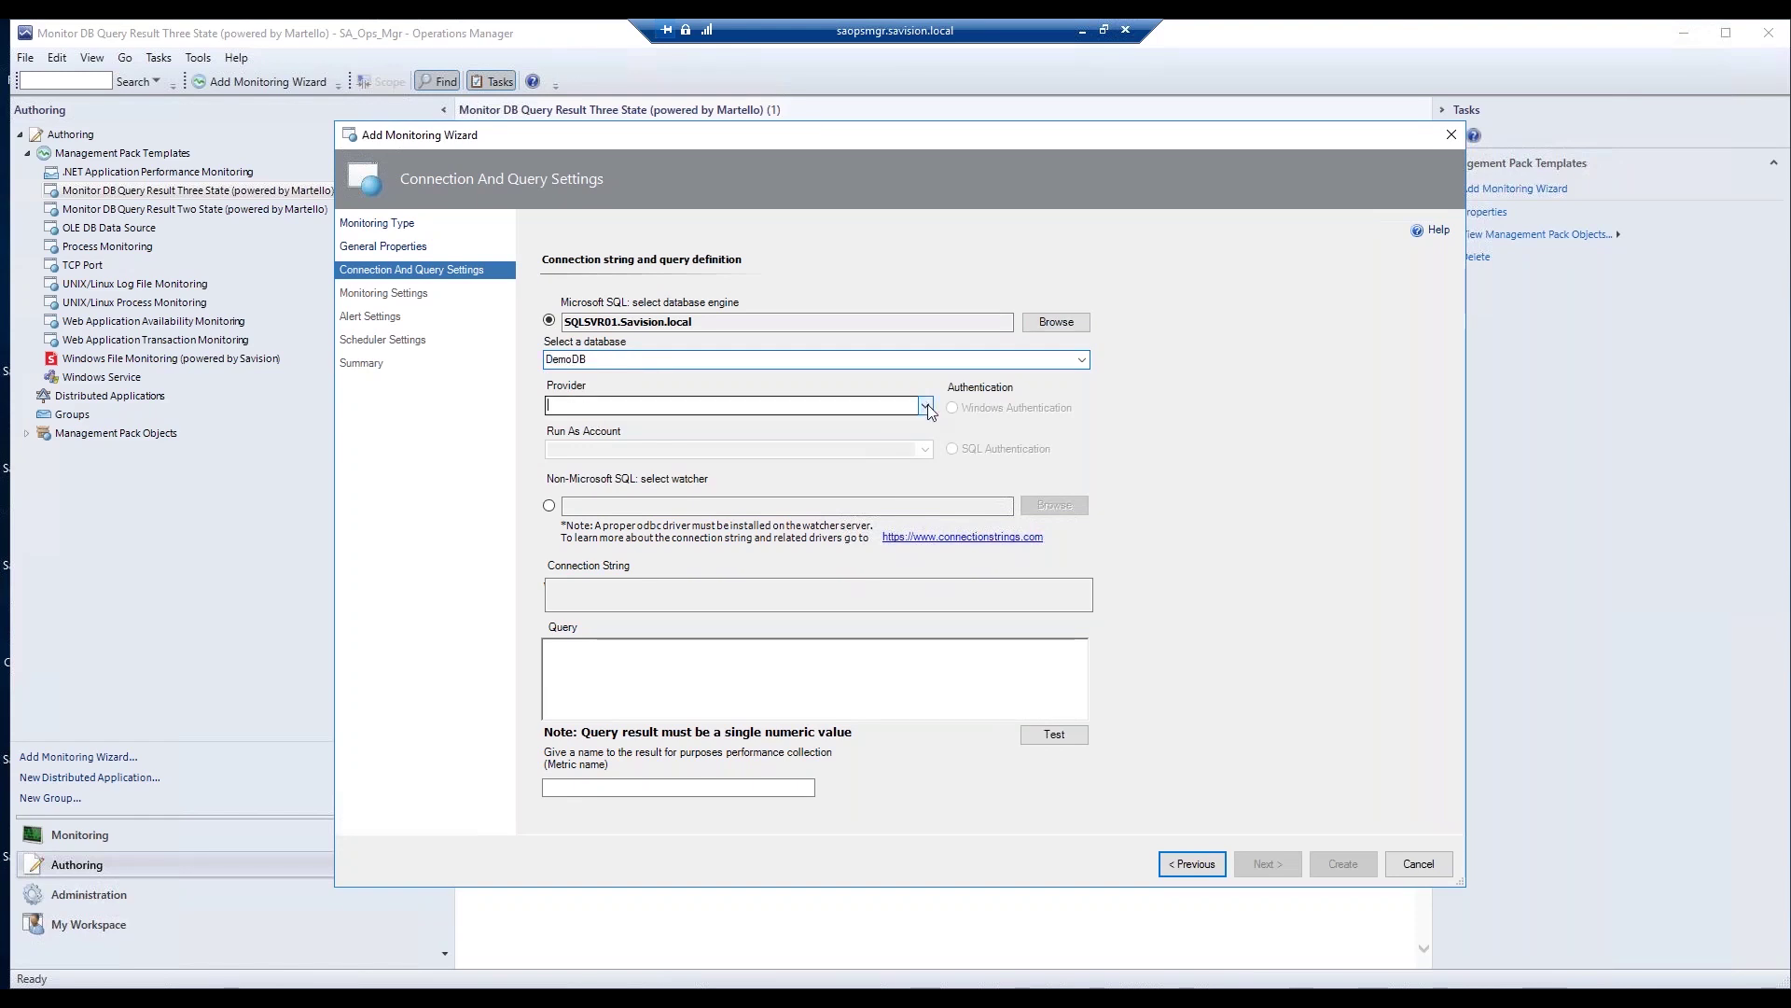
pyautogui.click(580, 424)
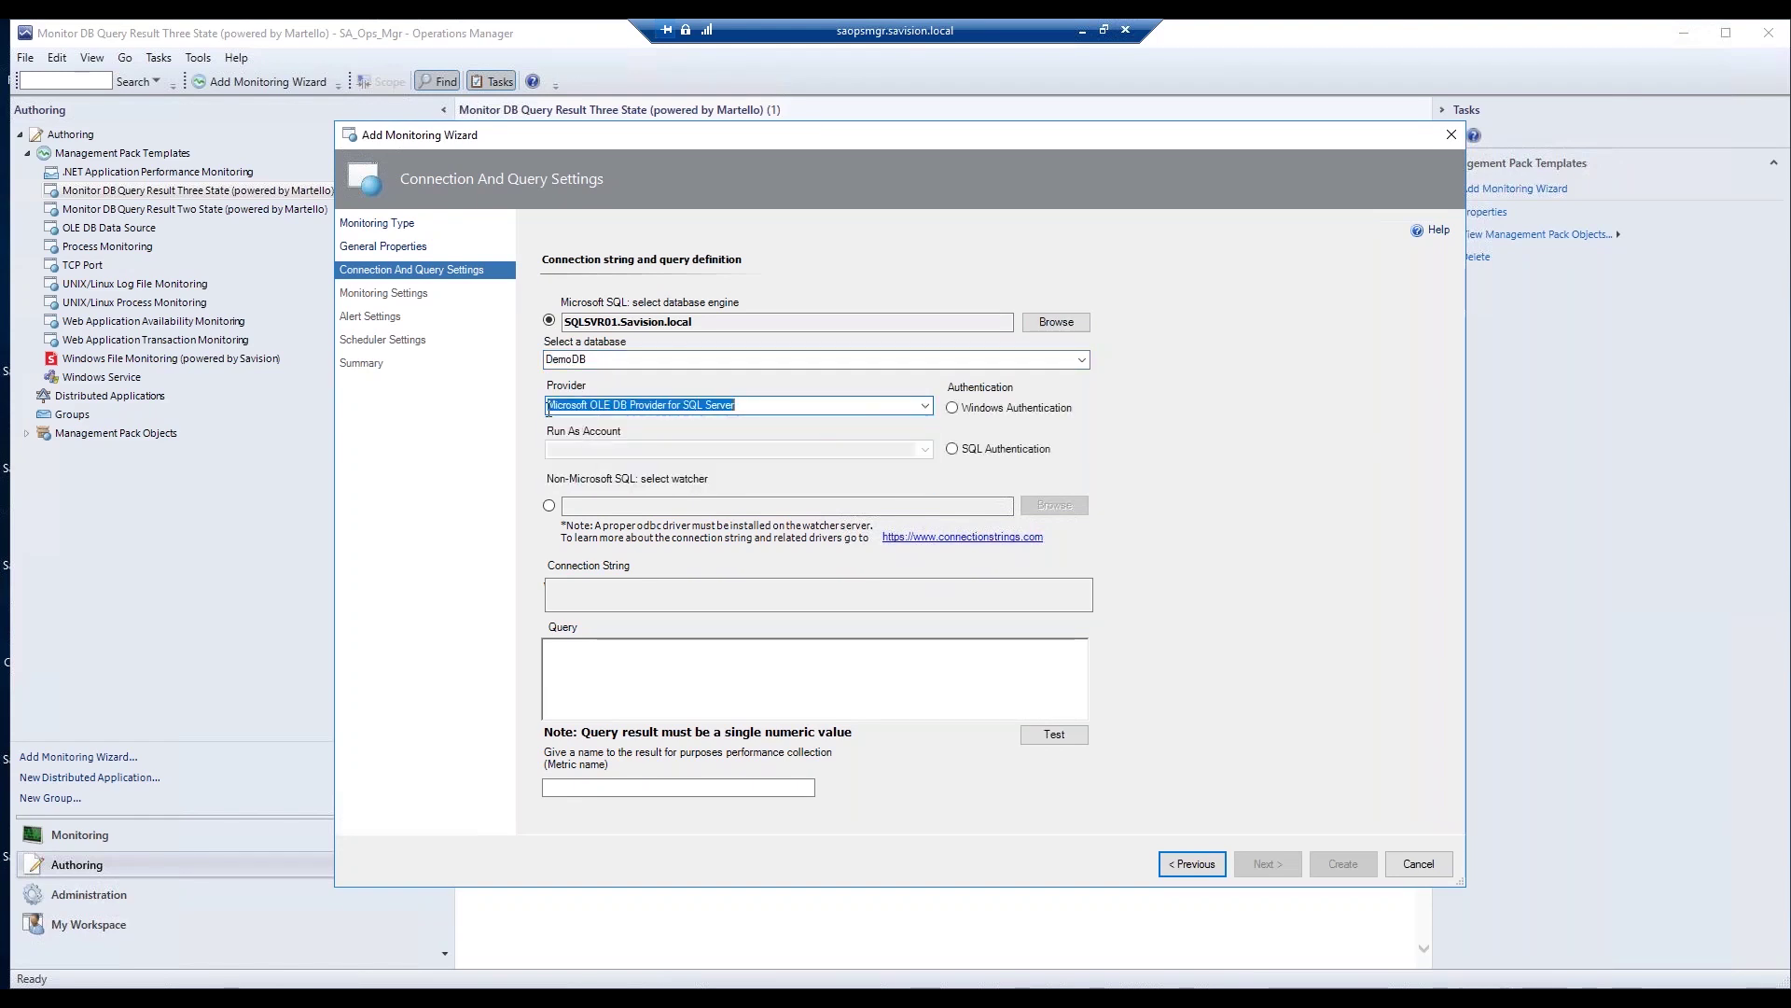
pyautogui.click(955, 410)
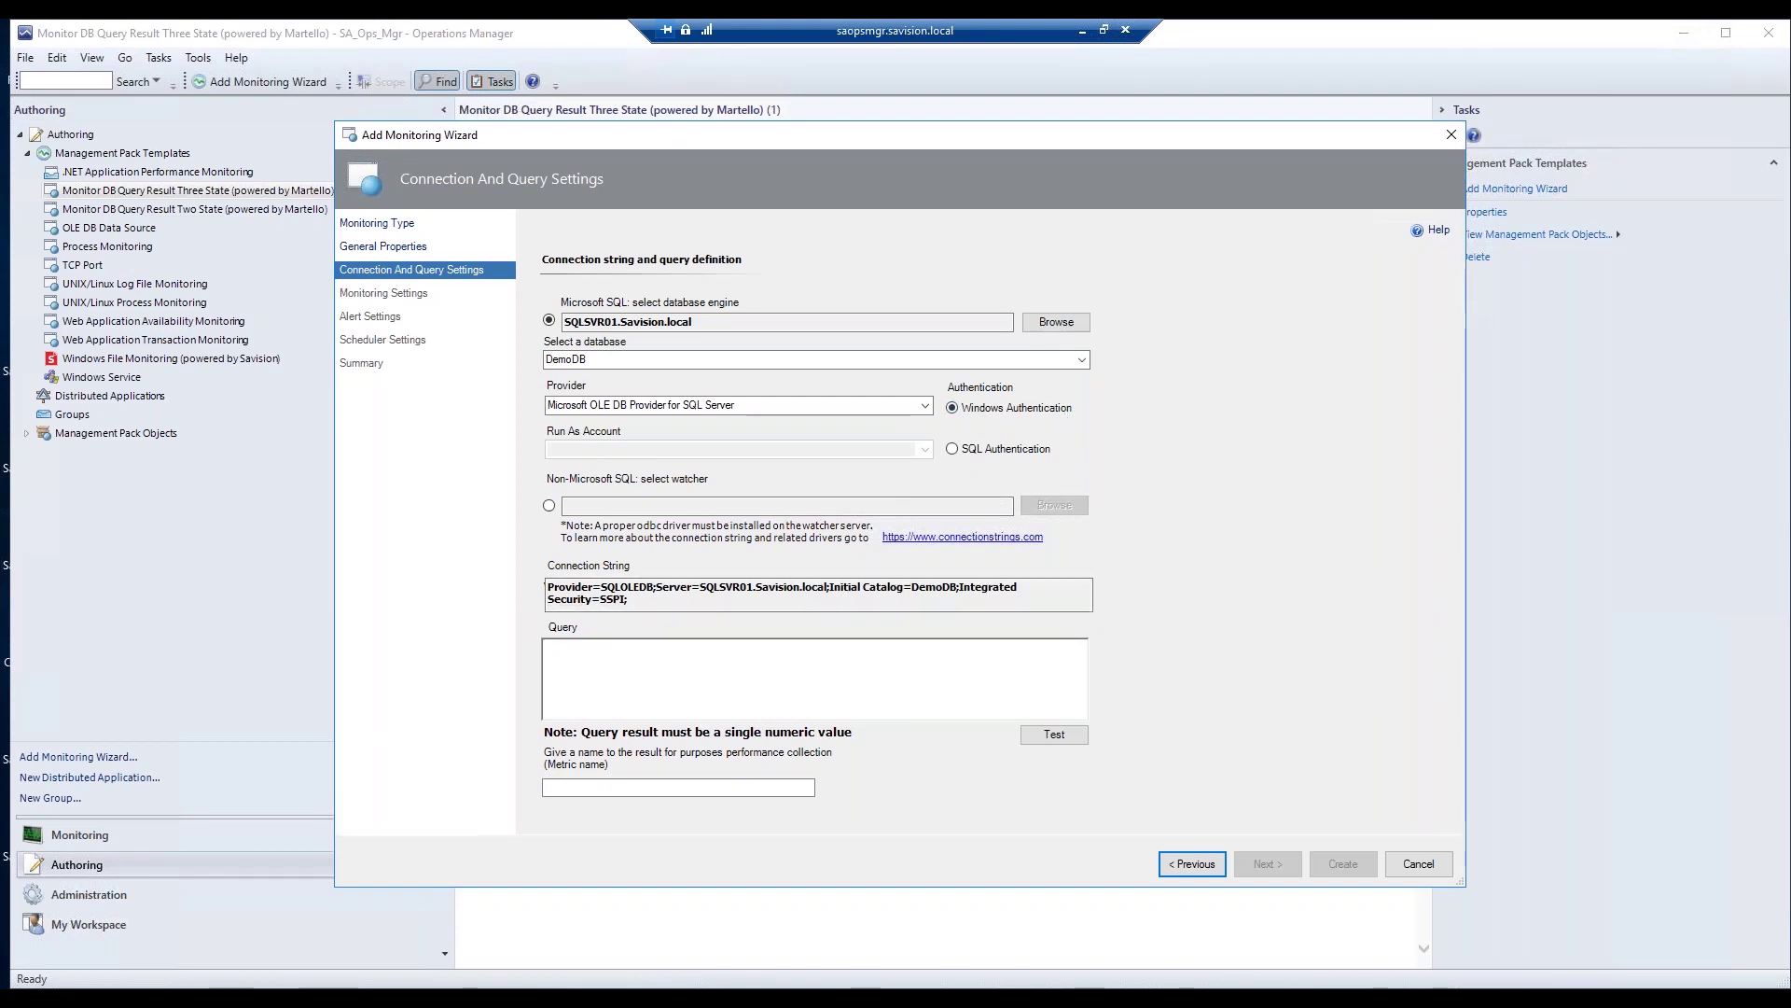
# Copy the Dallas TempC query on the Weather table from Notepad into the monitor's query definition.
pyautogui.hotkey('alt', 'Tab')
pyautogui.moveTo(380, 336); pyautogui.dragTo(175, 309)
pyautogui.hotkey('ctrl', 'c')
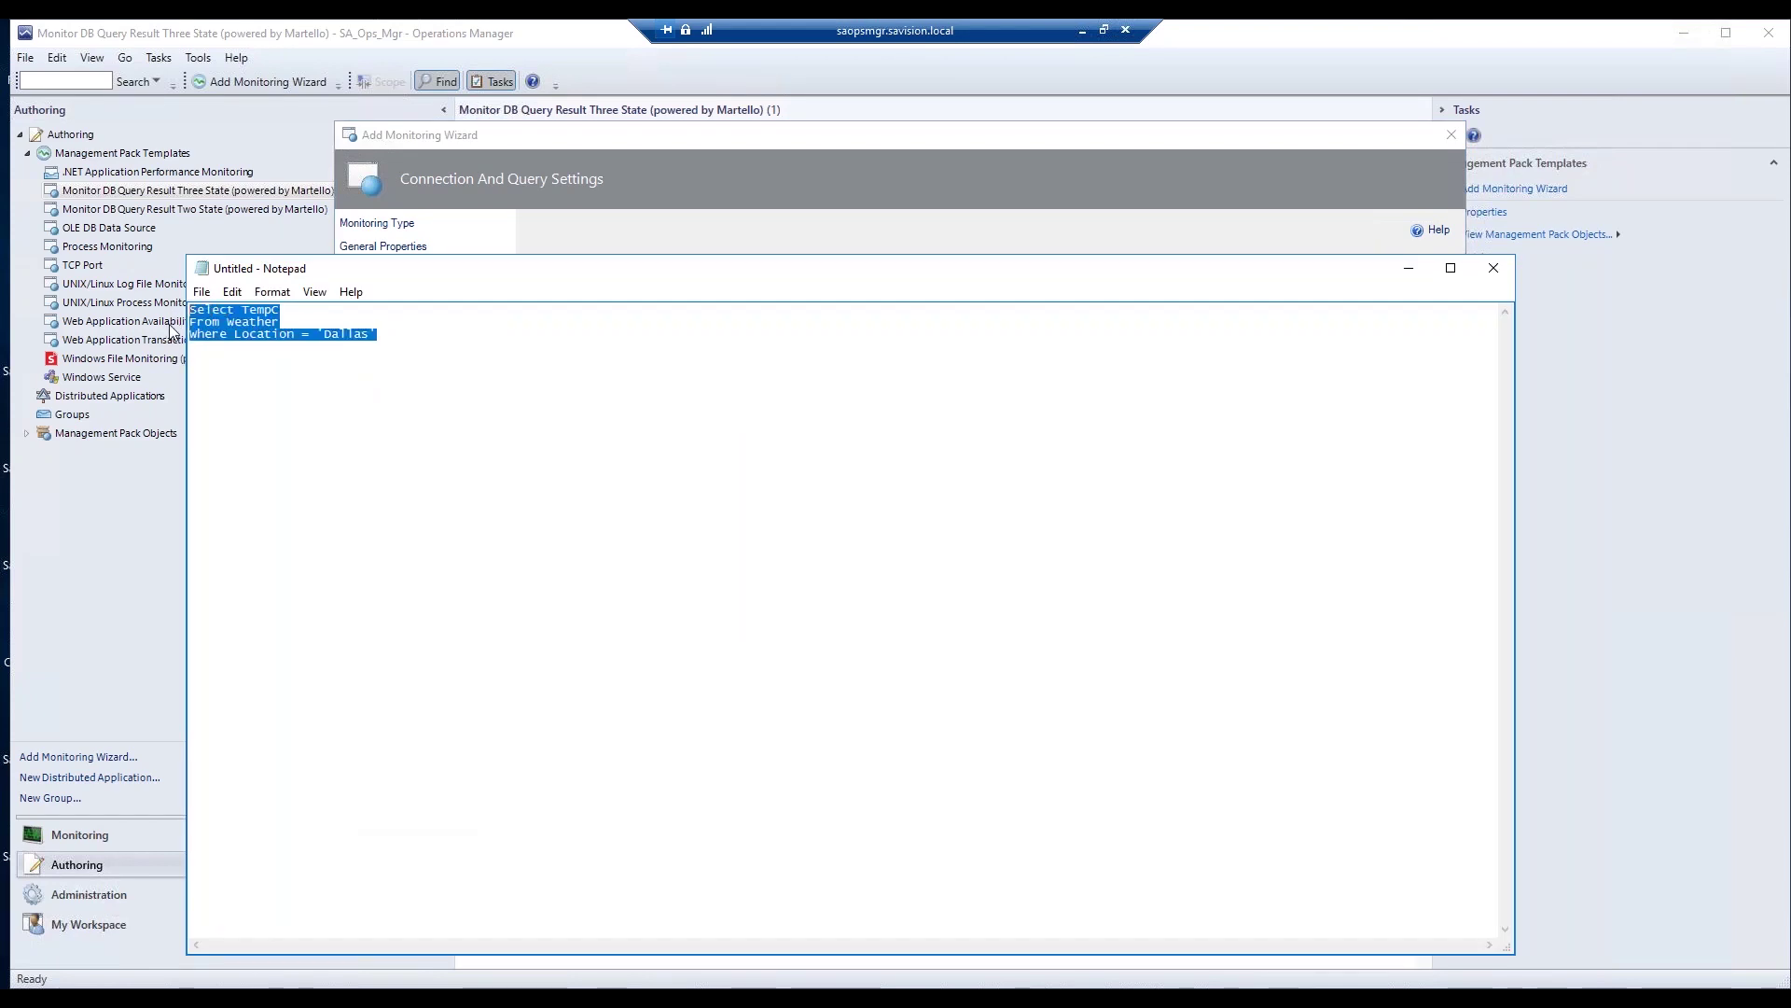
pyautogui.hotkey('alt', 'Tab')
pyautogui.click(580, 652)
pyautogui.hotkey('ctrl', 'v')
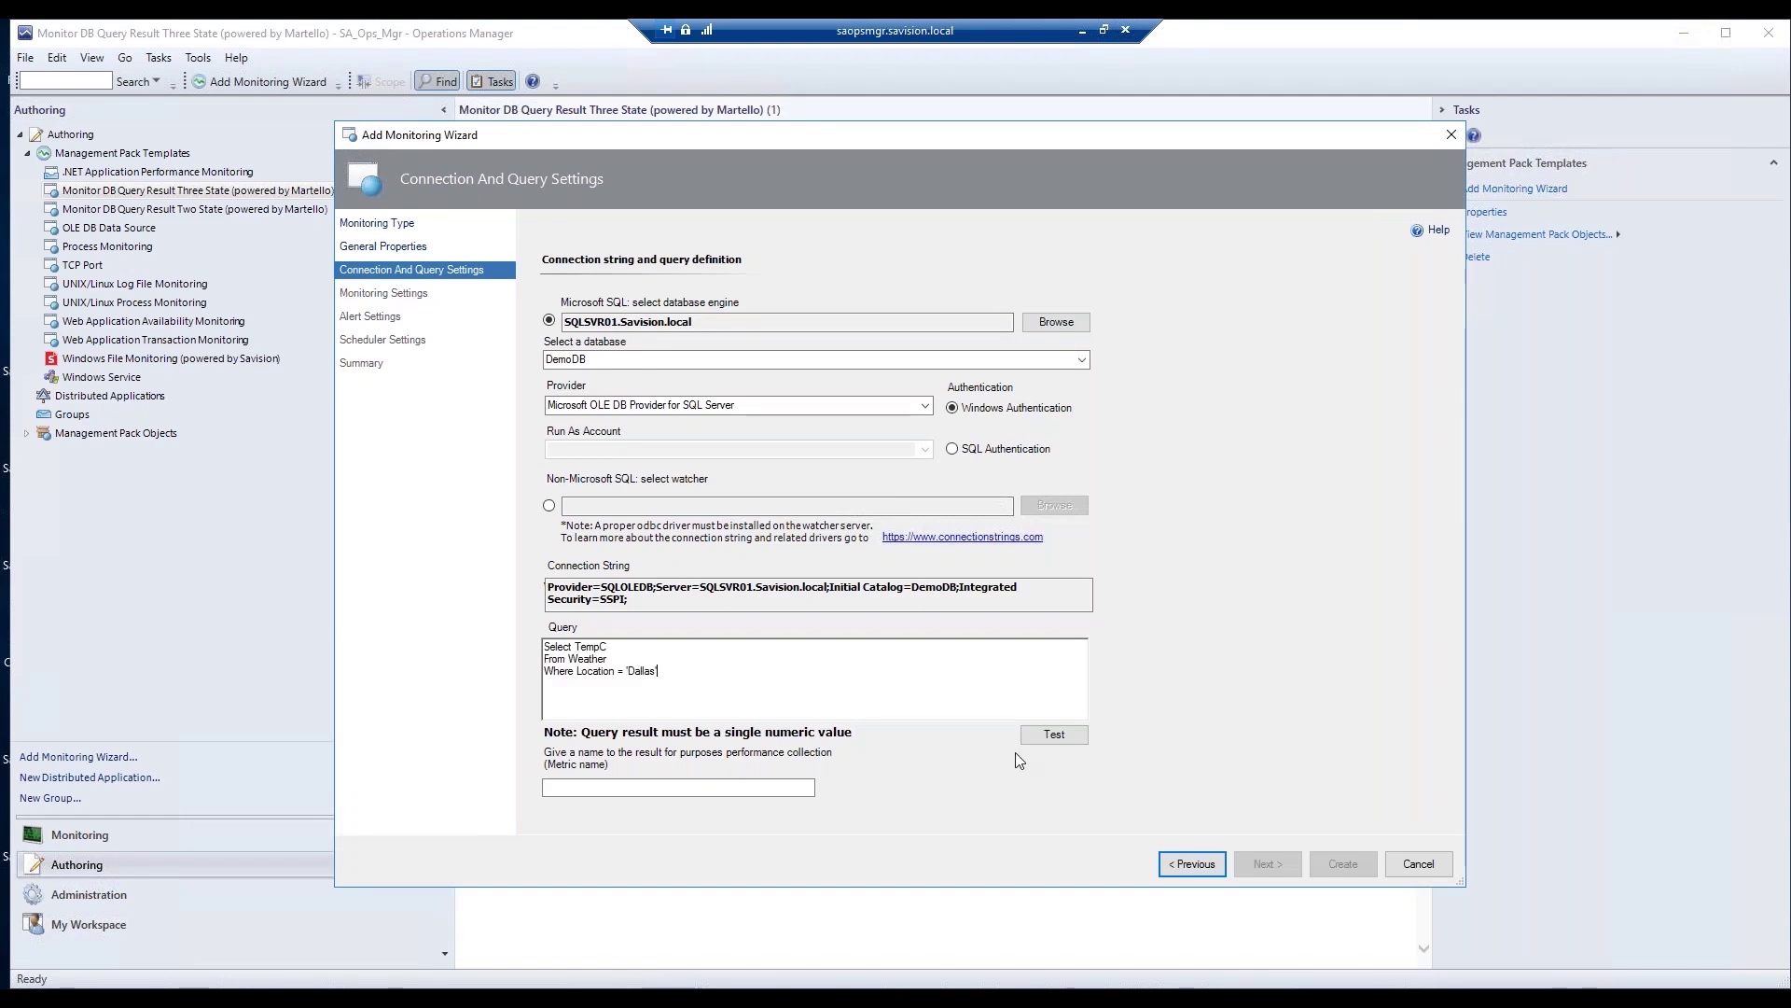
# Test the query and name its result metric DallasTemp2.
pyautogui.click(1055, 736)
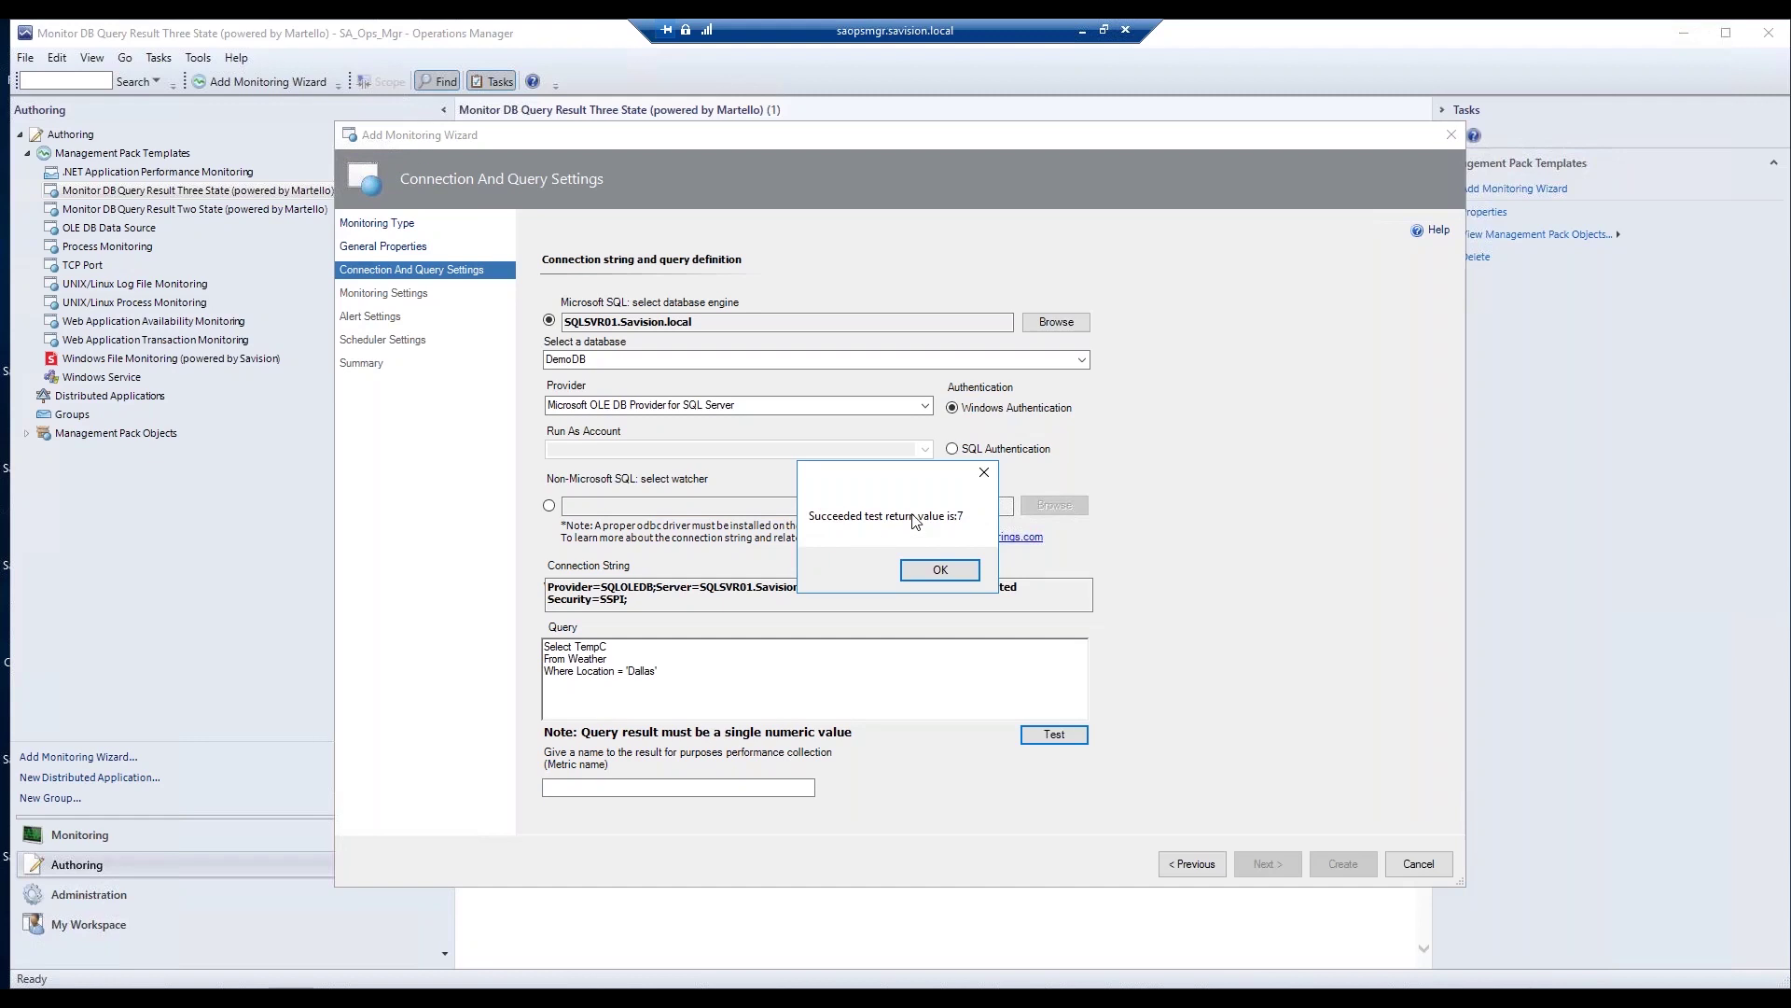
pyautogui.click(581, 797)
pyautogui.click(940, 569)
pyautogui.click(576, 791)
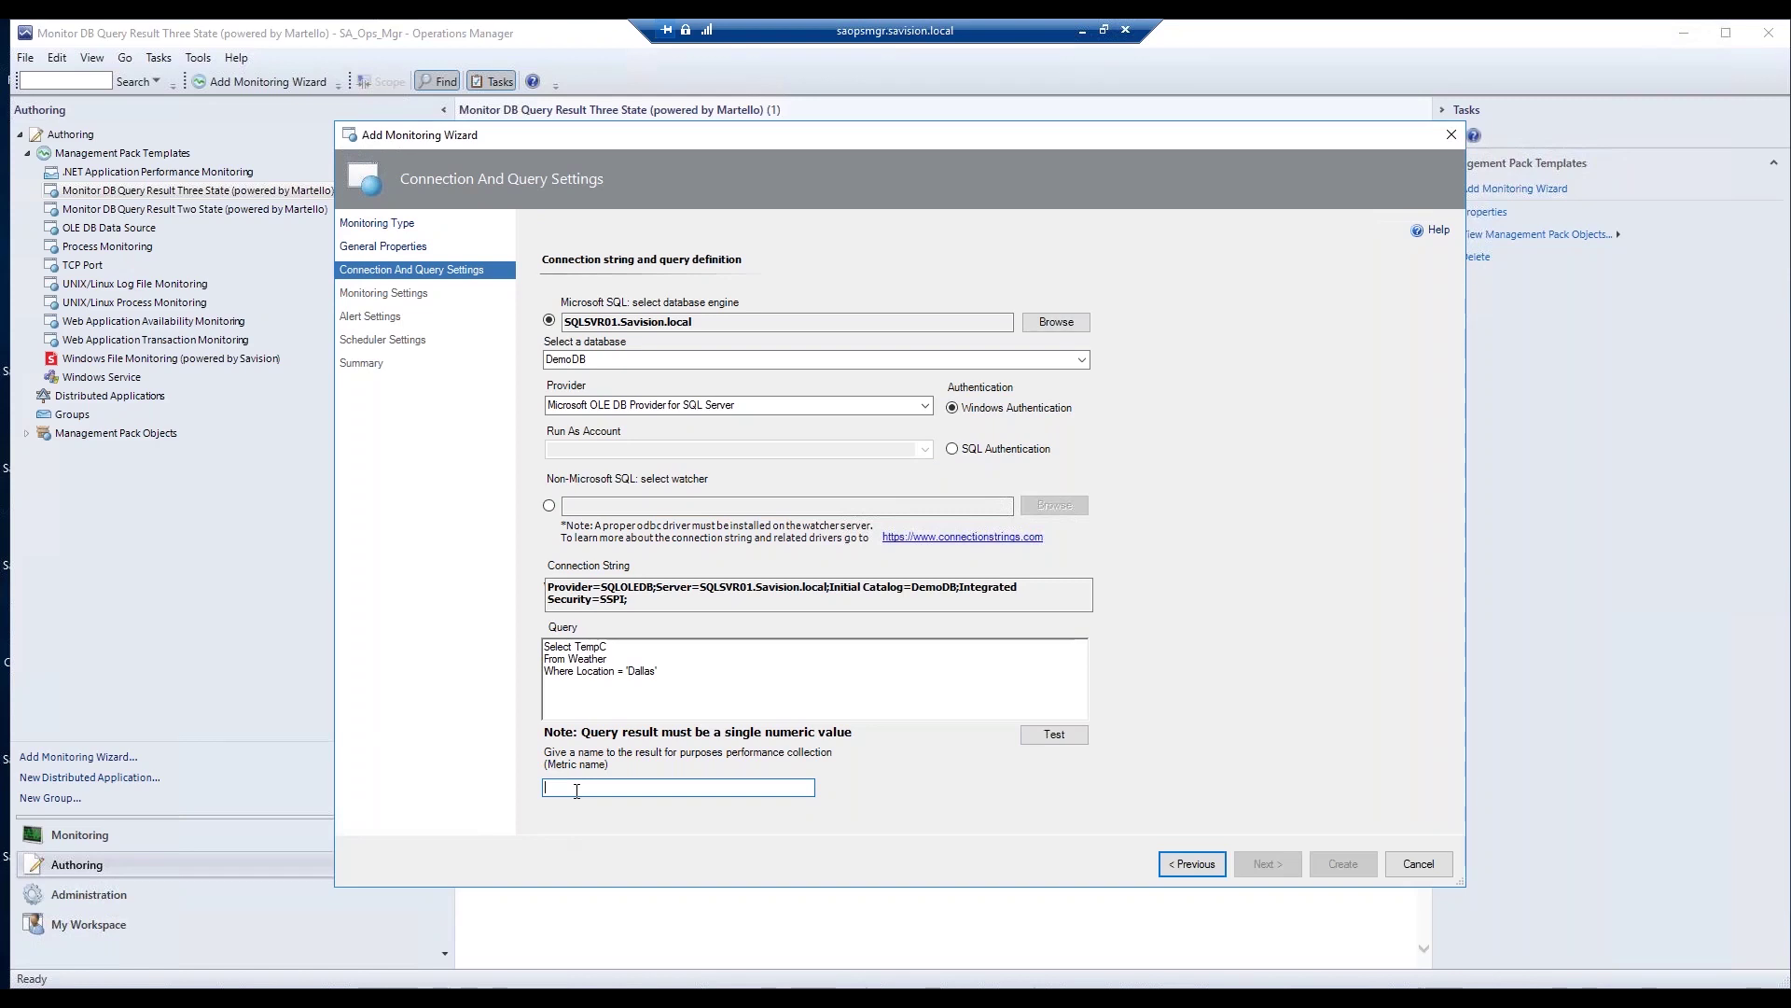
pyautogui.write('DallasTemp2')
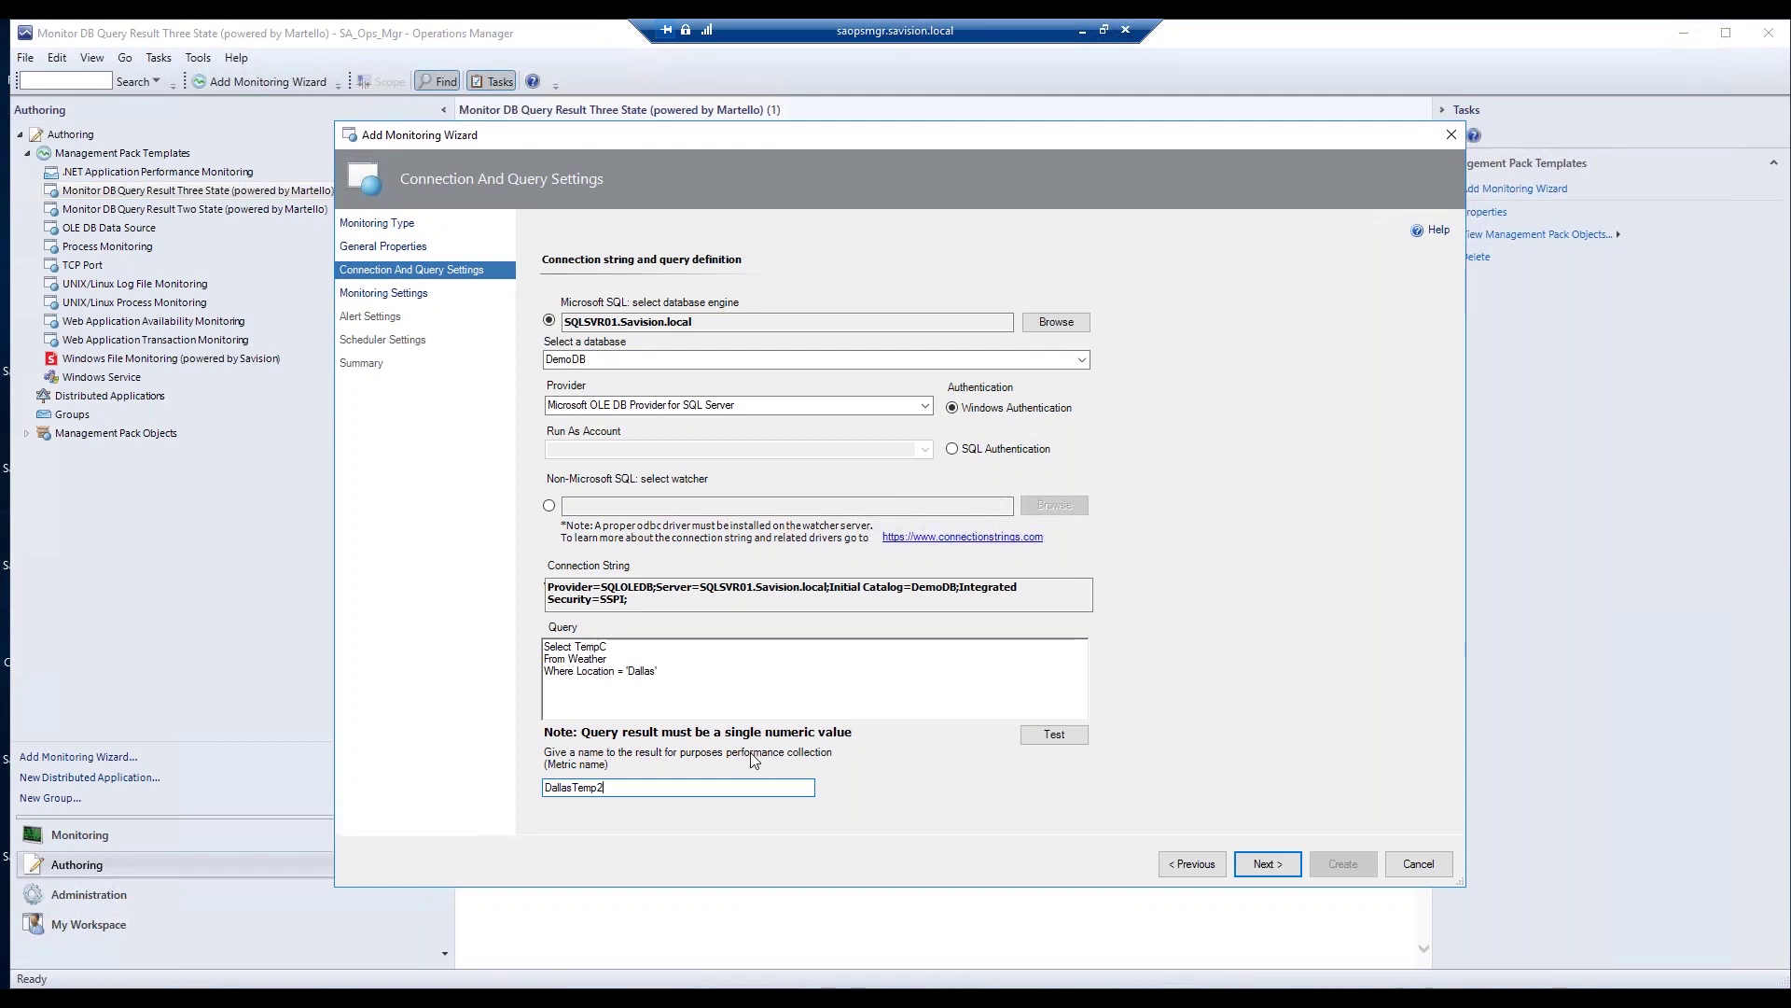
pyautogui.click(1271, 864)
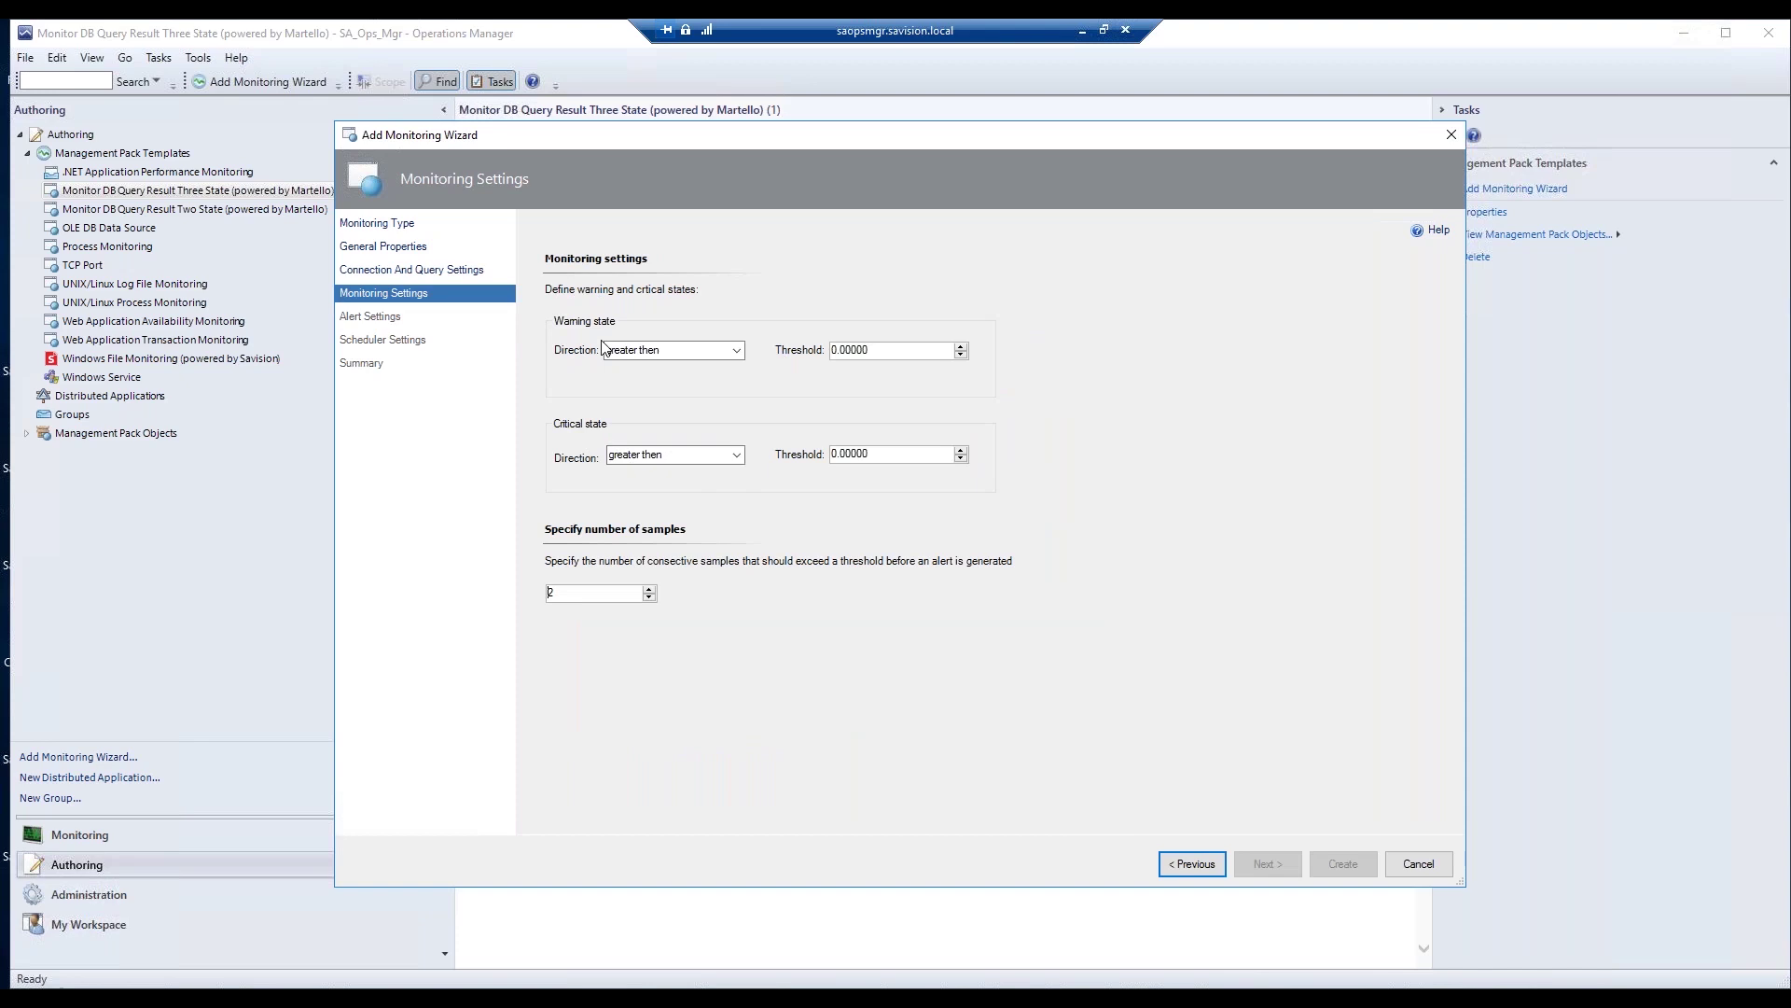
# Keep the warning direction at "greater then" and set the critical state threshold to 40.
pyautogui.click(736, 352)
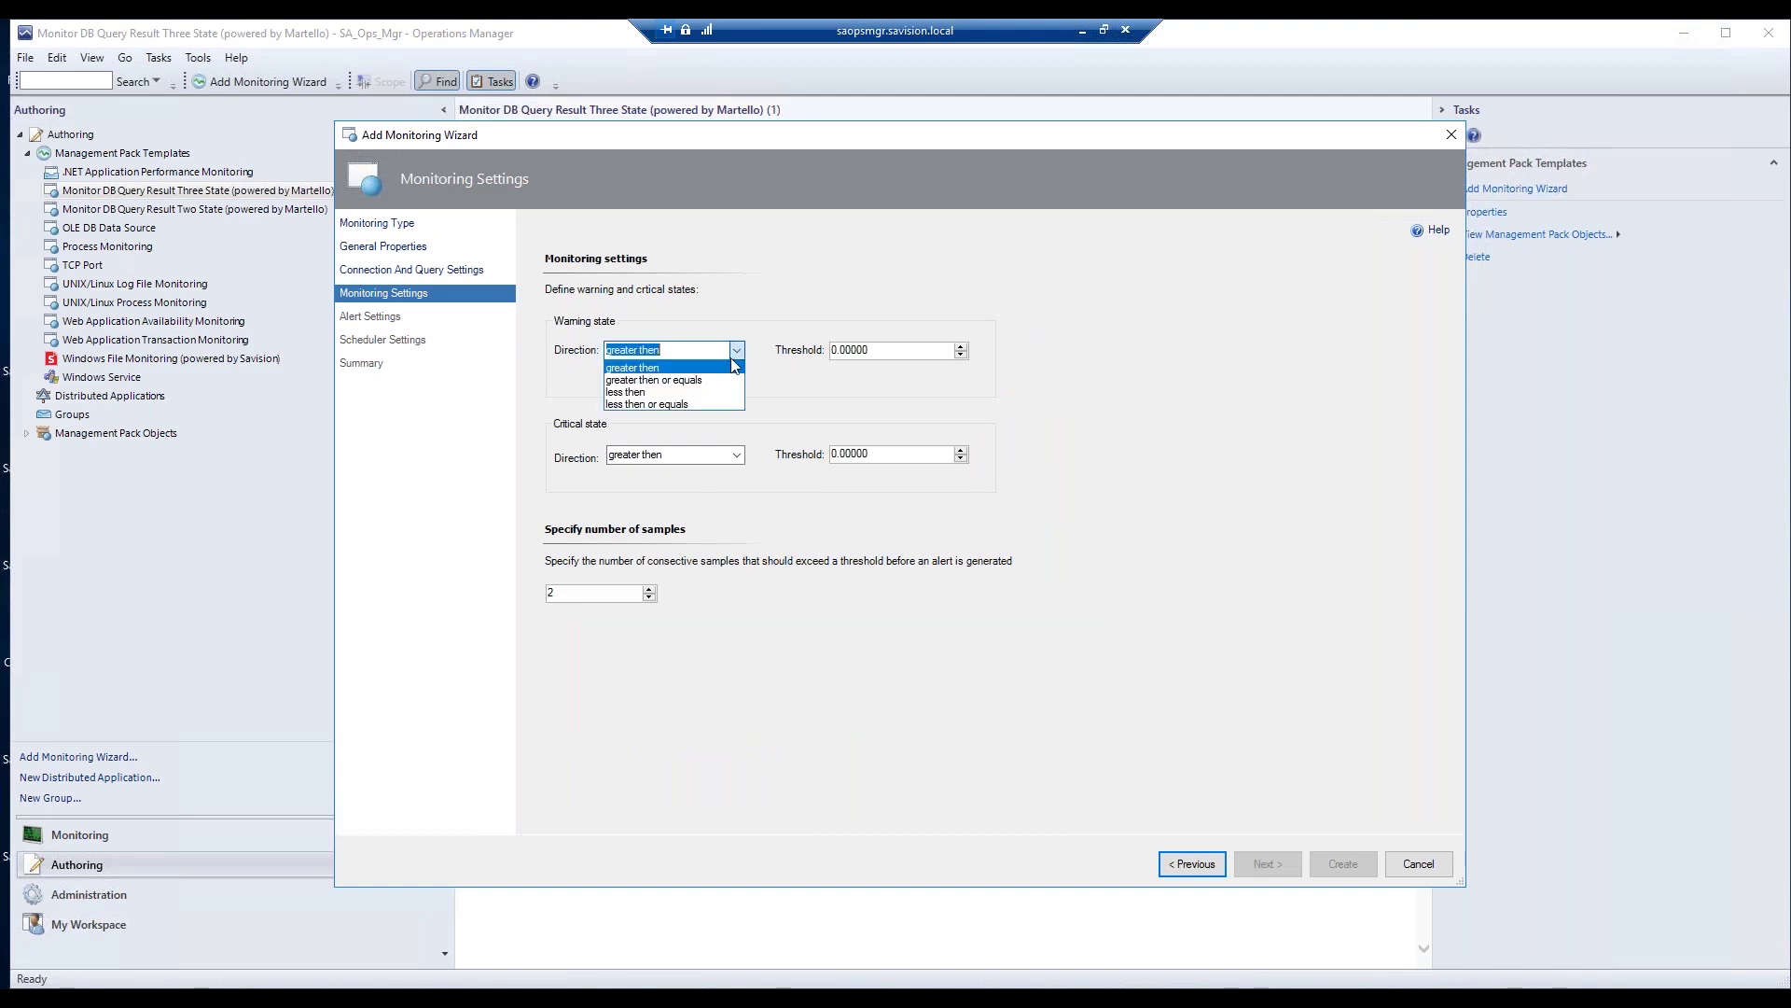
pyautogui.click(735, 355)
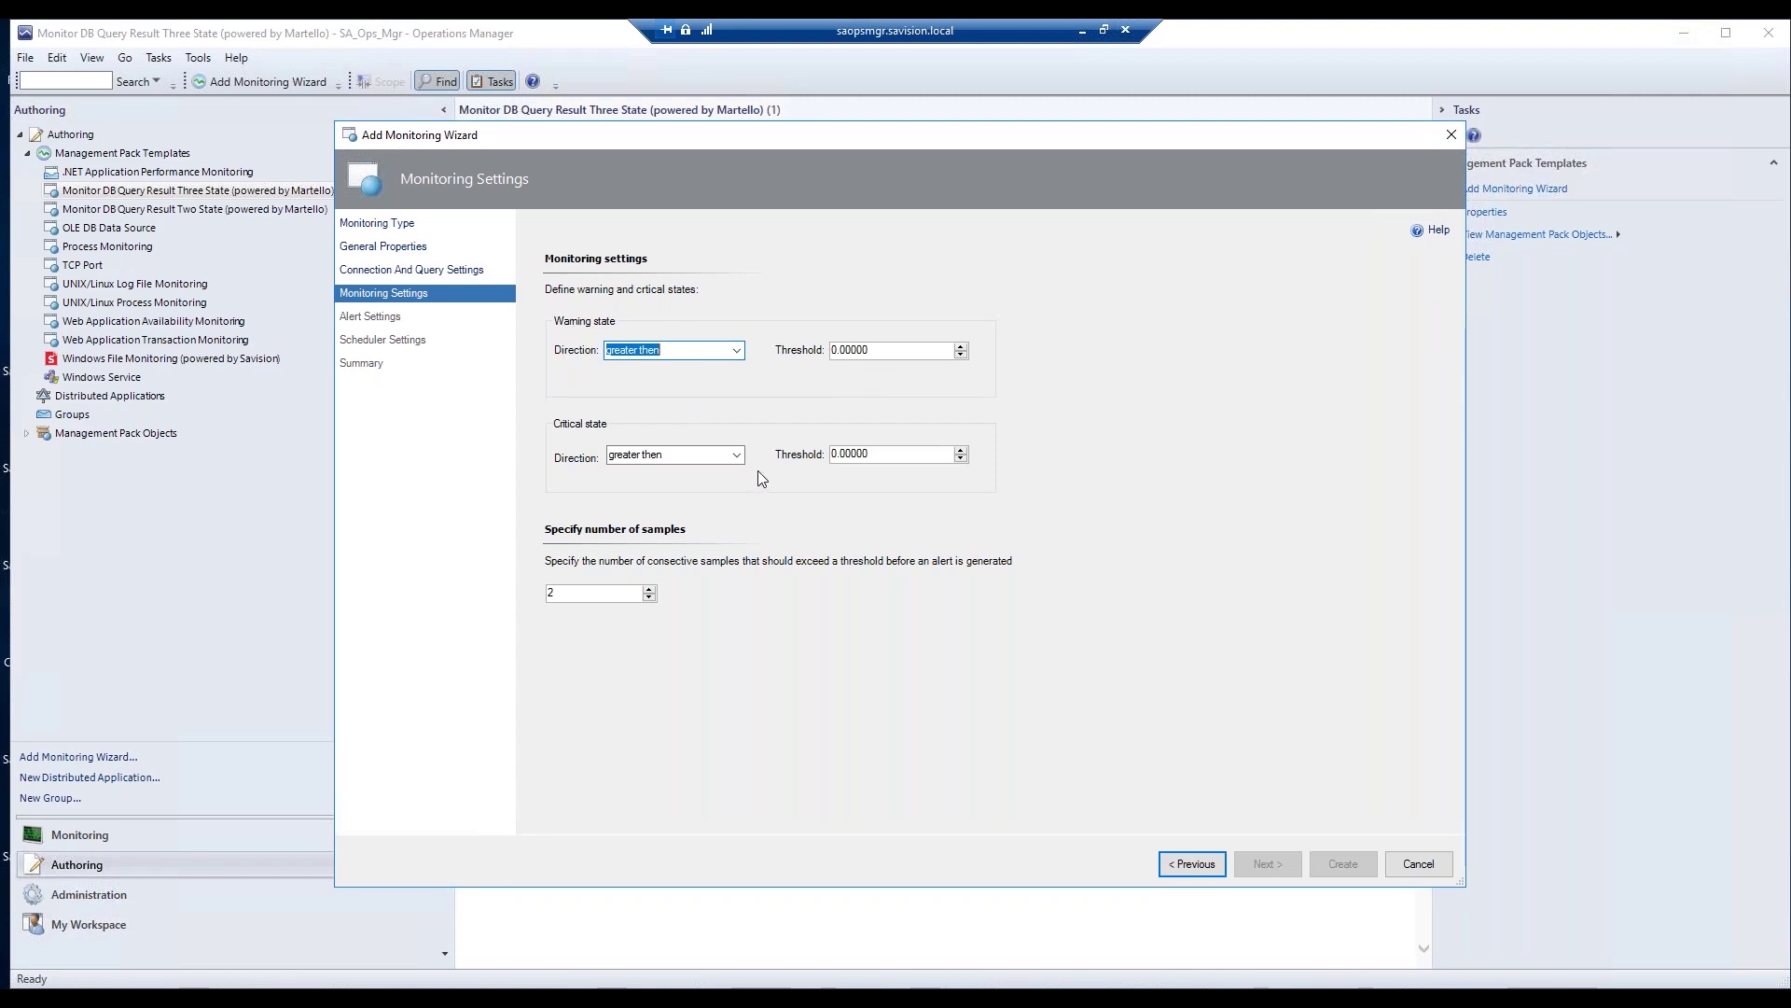
pyautogui.moveTo(904, 448); pyautogui.dragTo(829, 453)
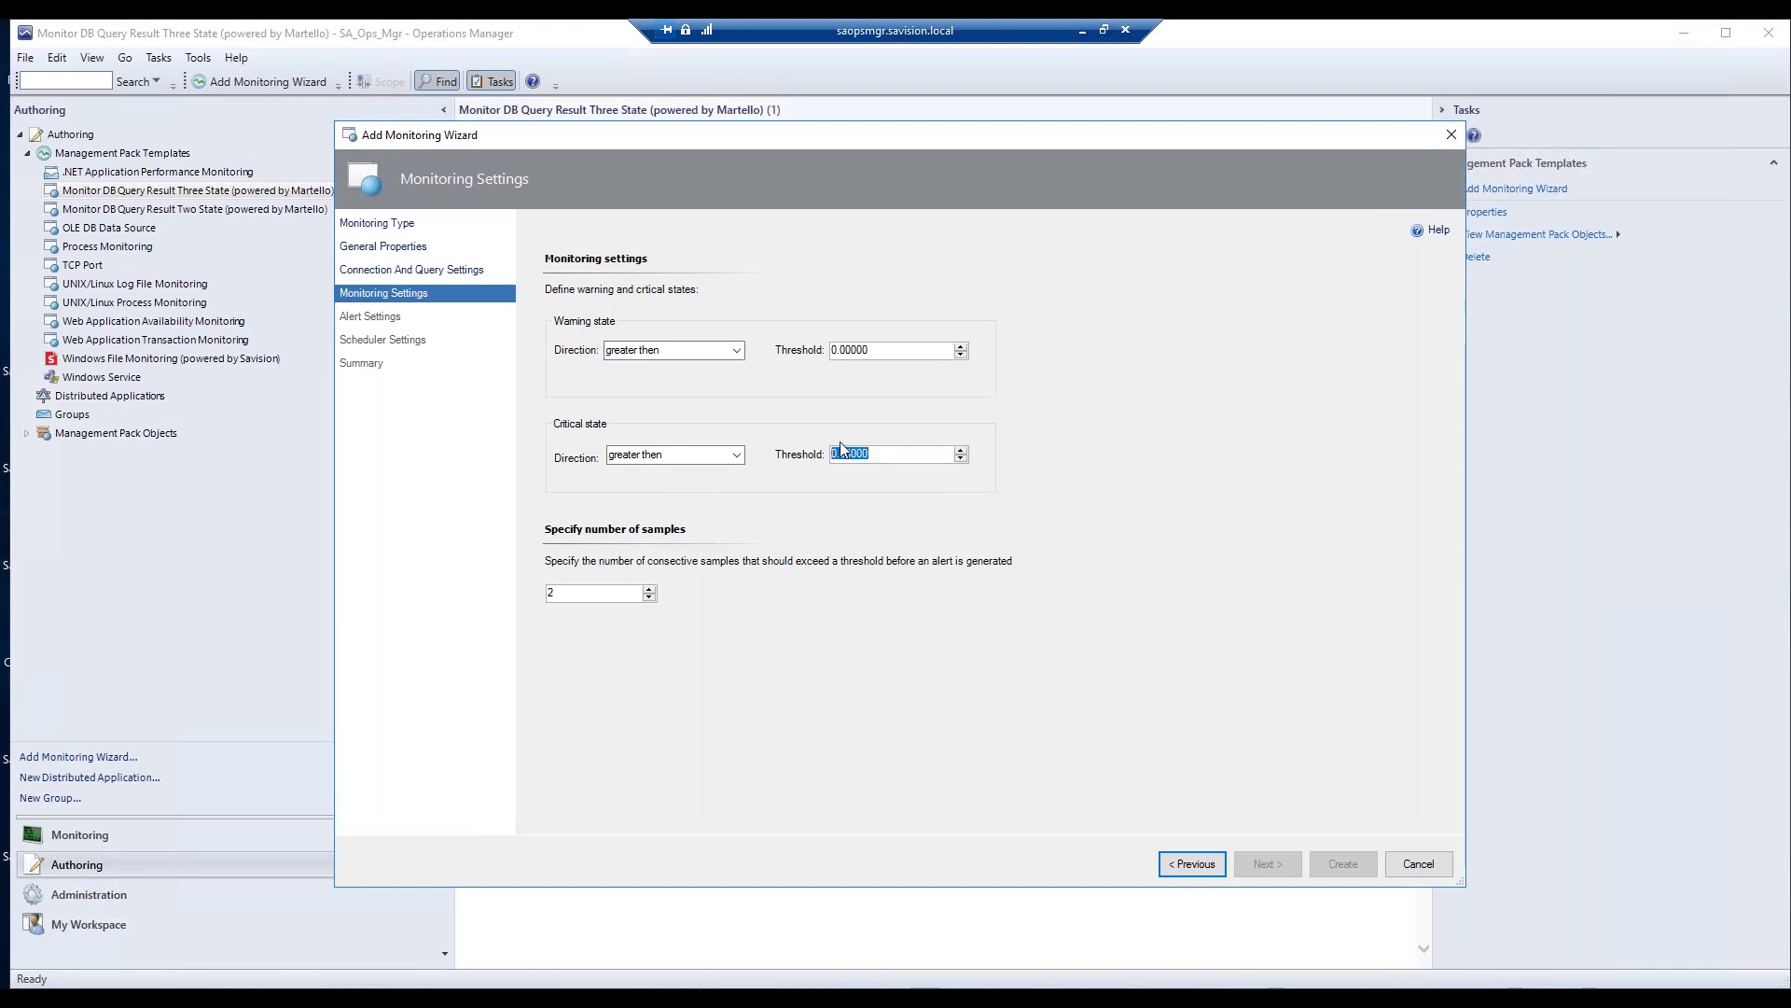
pyautogui.write('40')
pyautogui.click(961, 458)
pyautogui.doubleClick(962, 449)
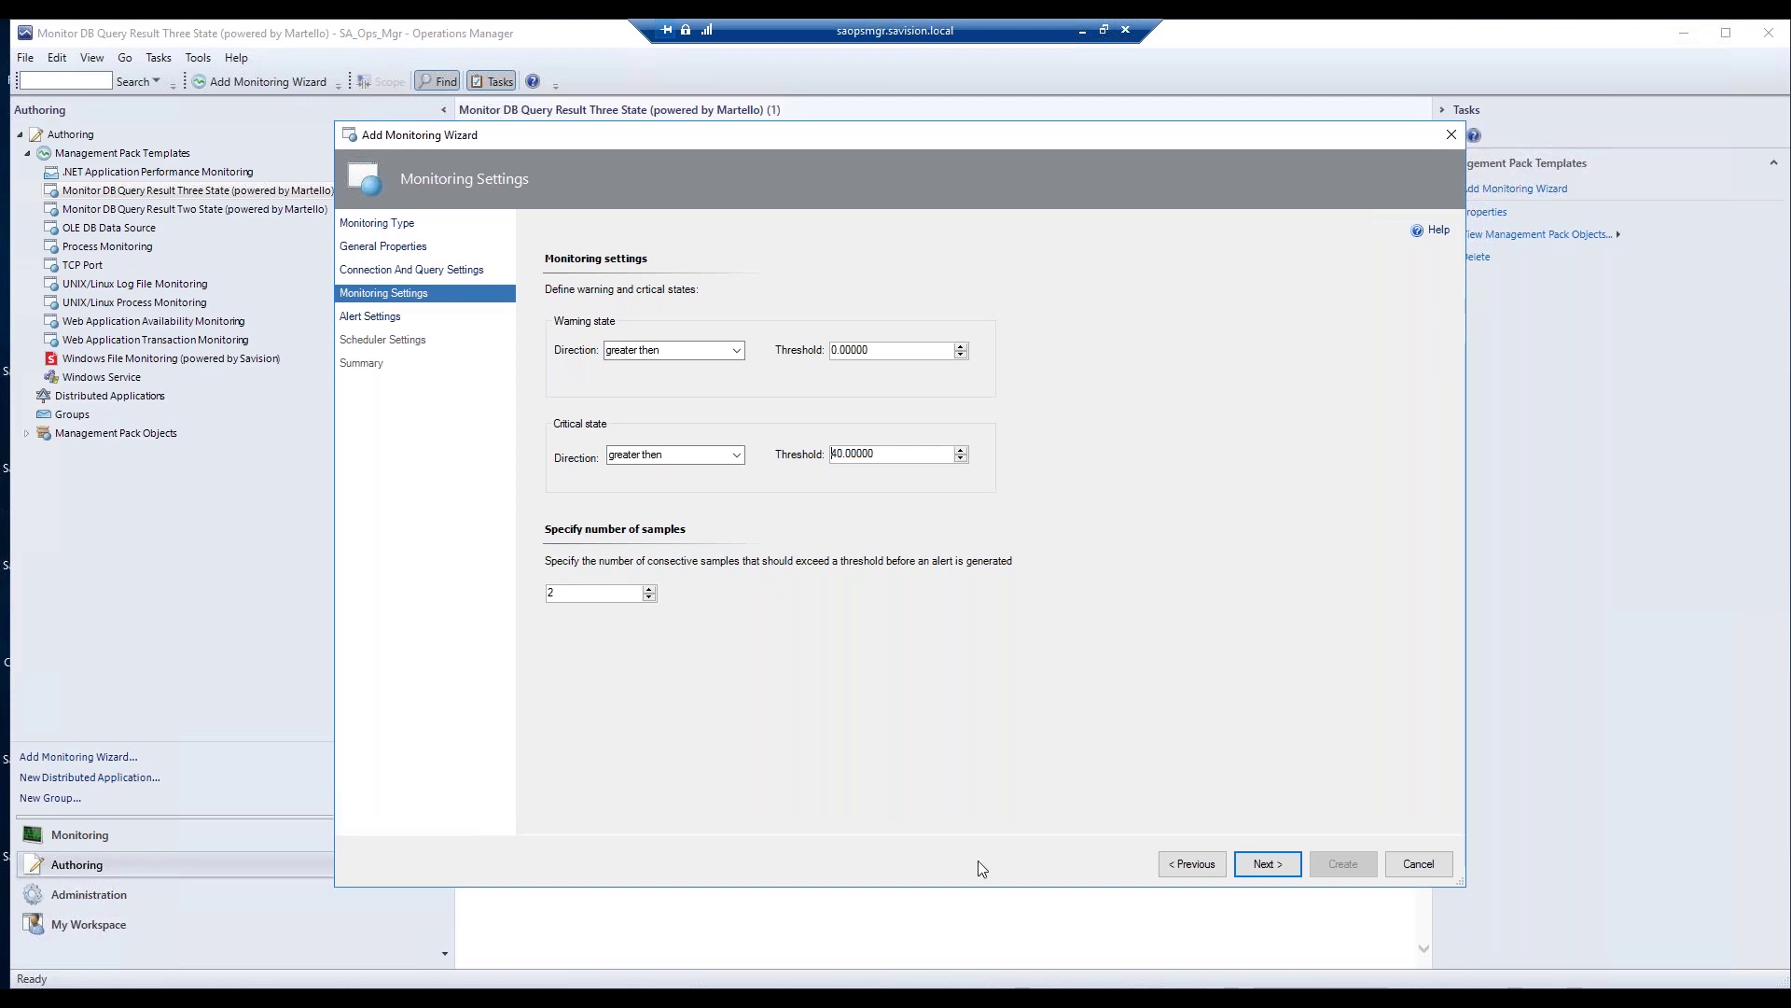
pyautogui.click(1269, 863)
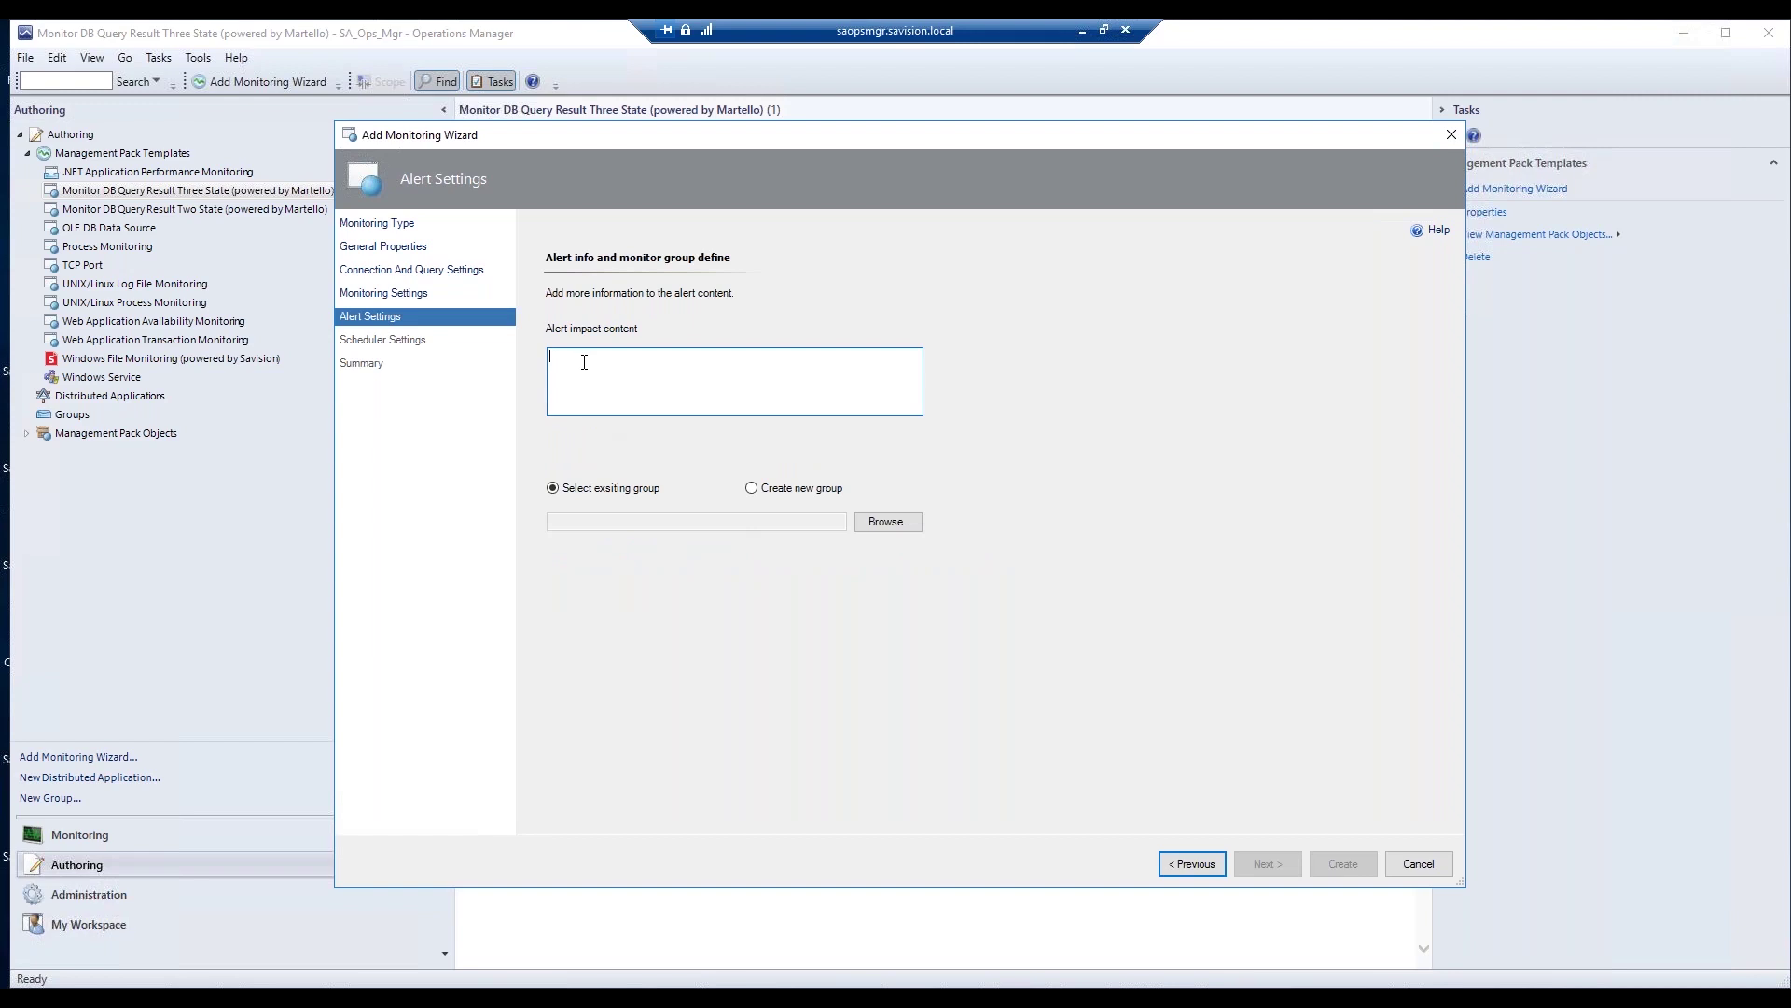
# Enter "Way To Hot" as the alert impact content and assign the monitor to the existing group OttawaWeatherAlerts.
pyautogui.write('Way To Hot')
pyautogui.click(887, 525)
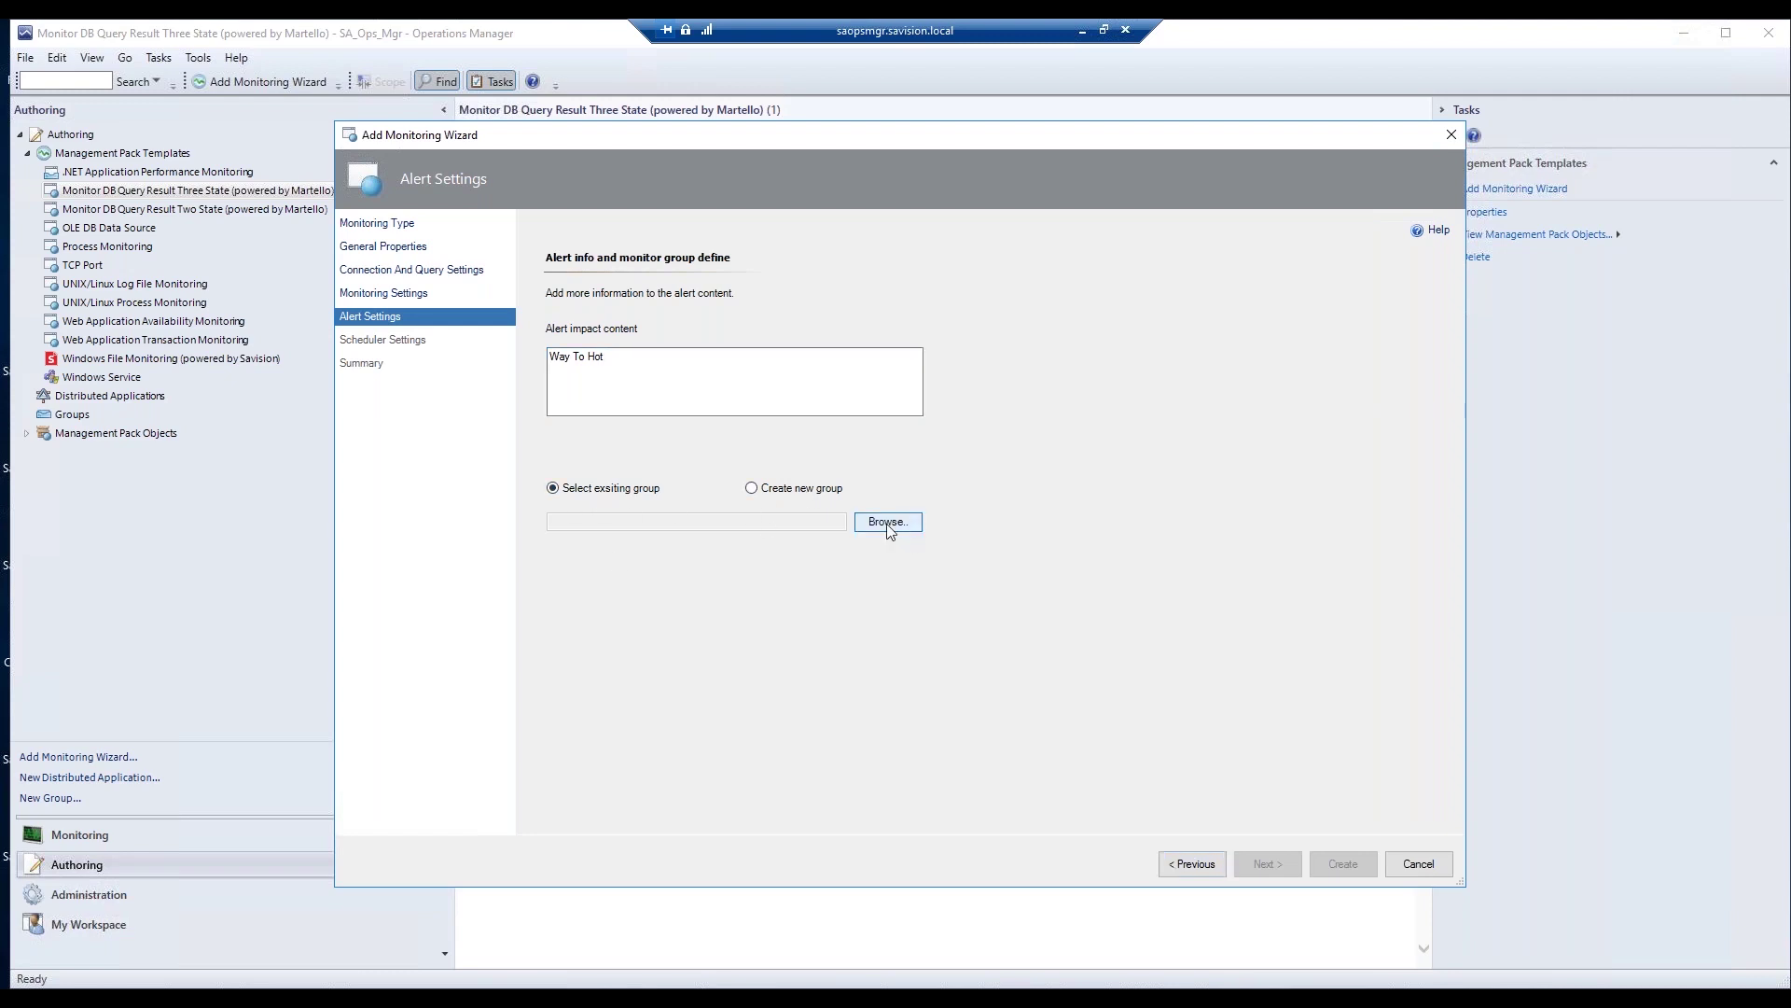
pyautogui.click(704, 457)
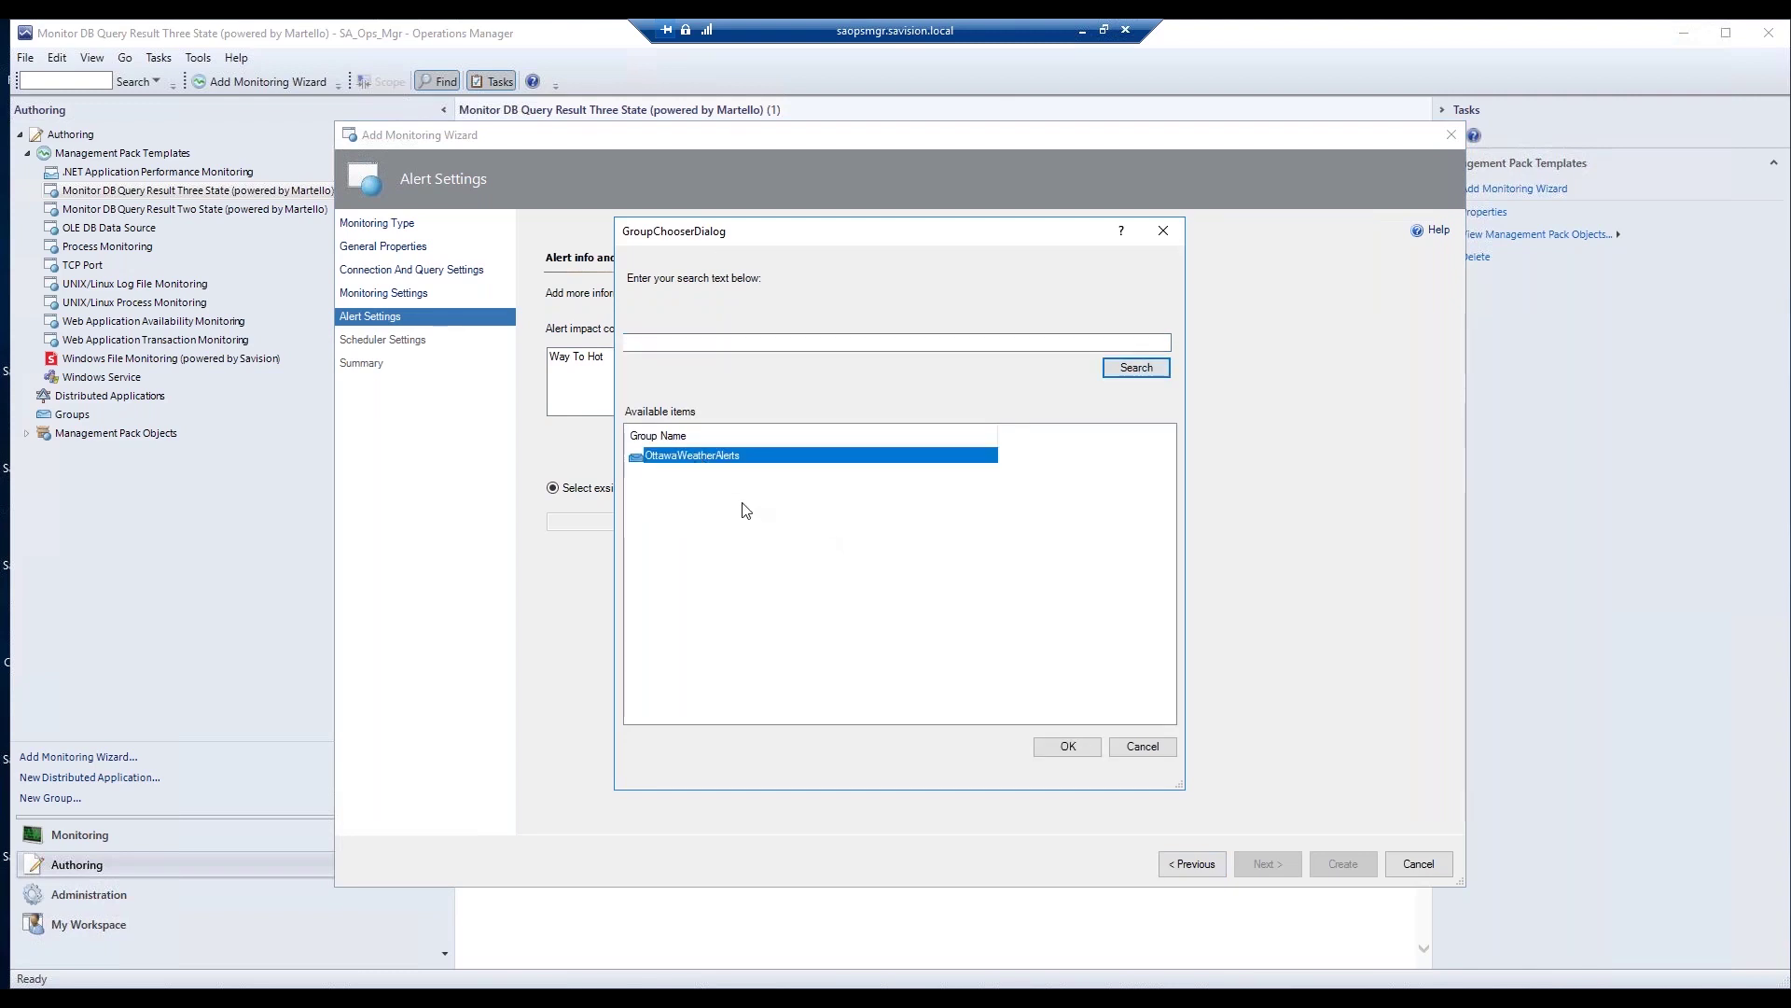
pyautogui.click(1073, 749)
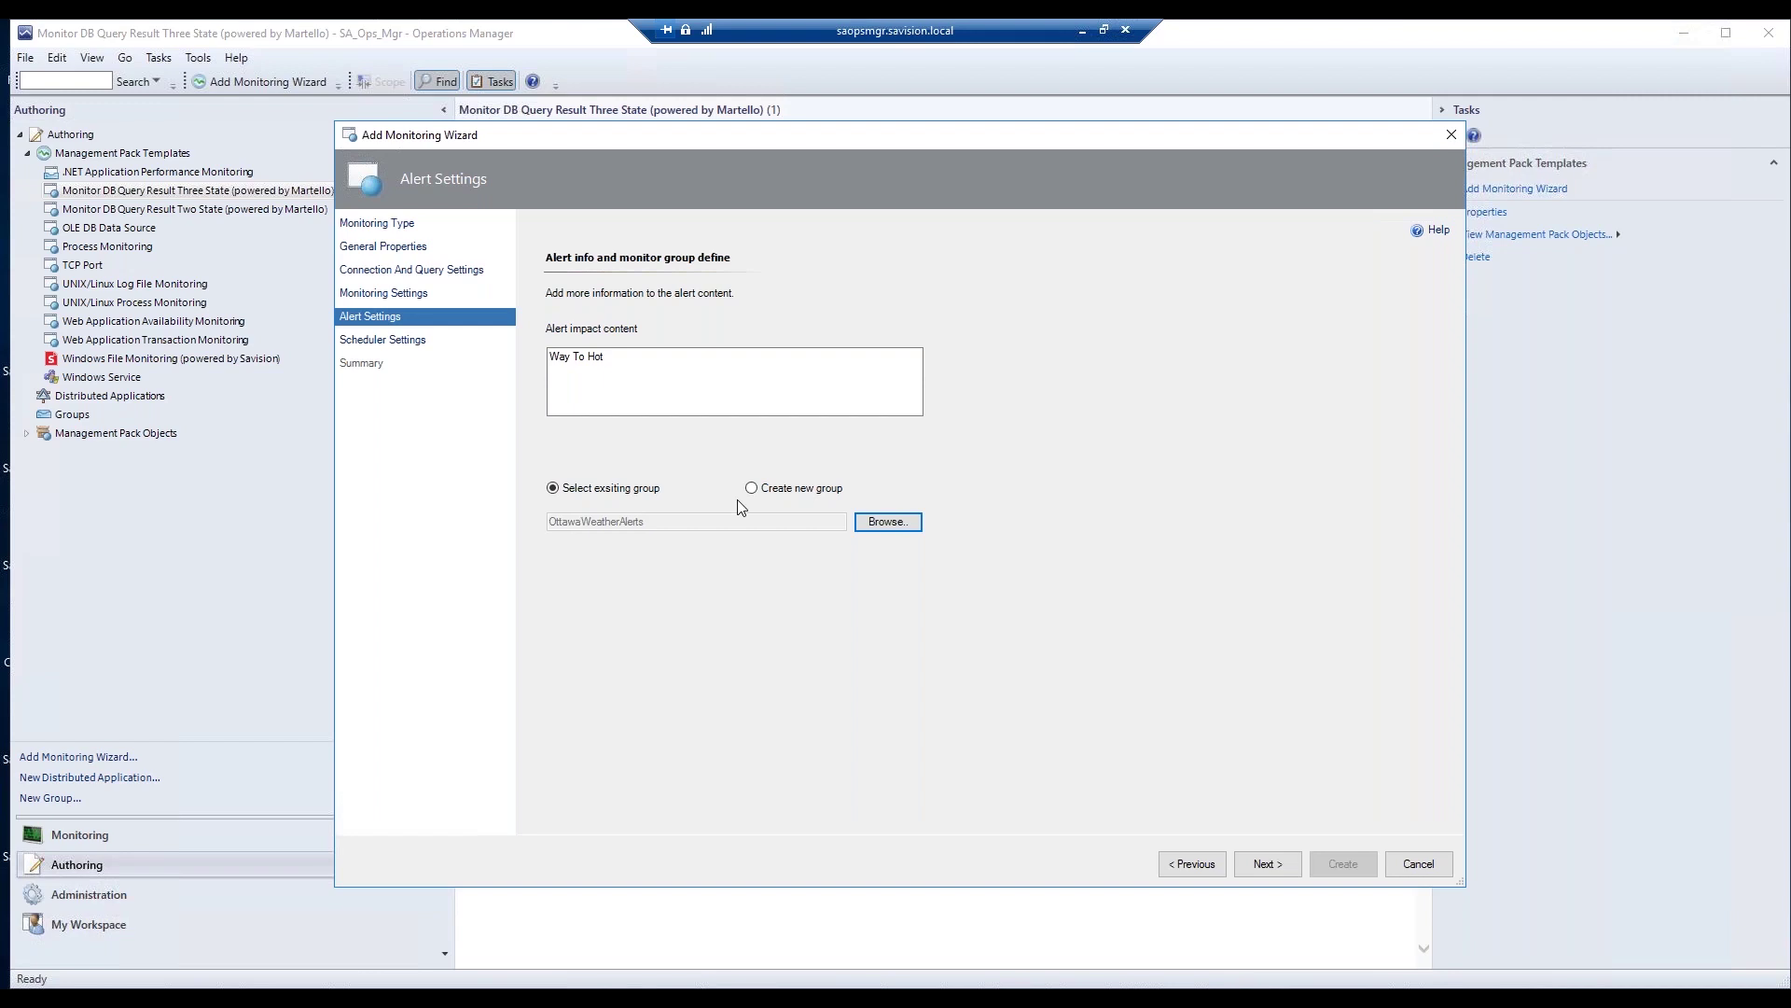
pyautogui.click(1267, 865)
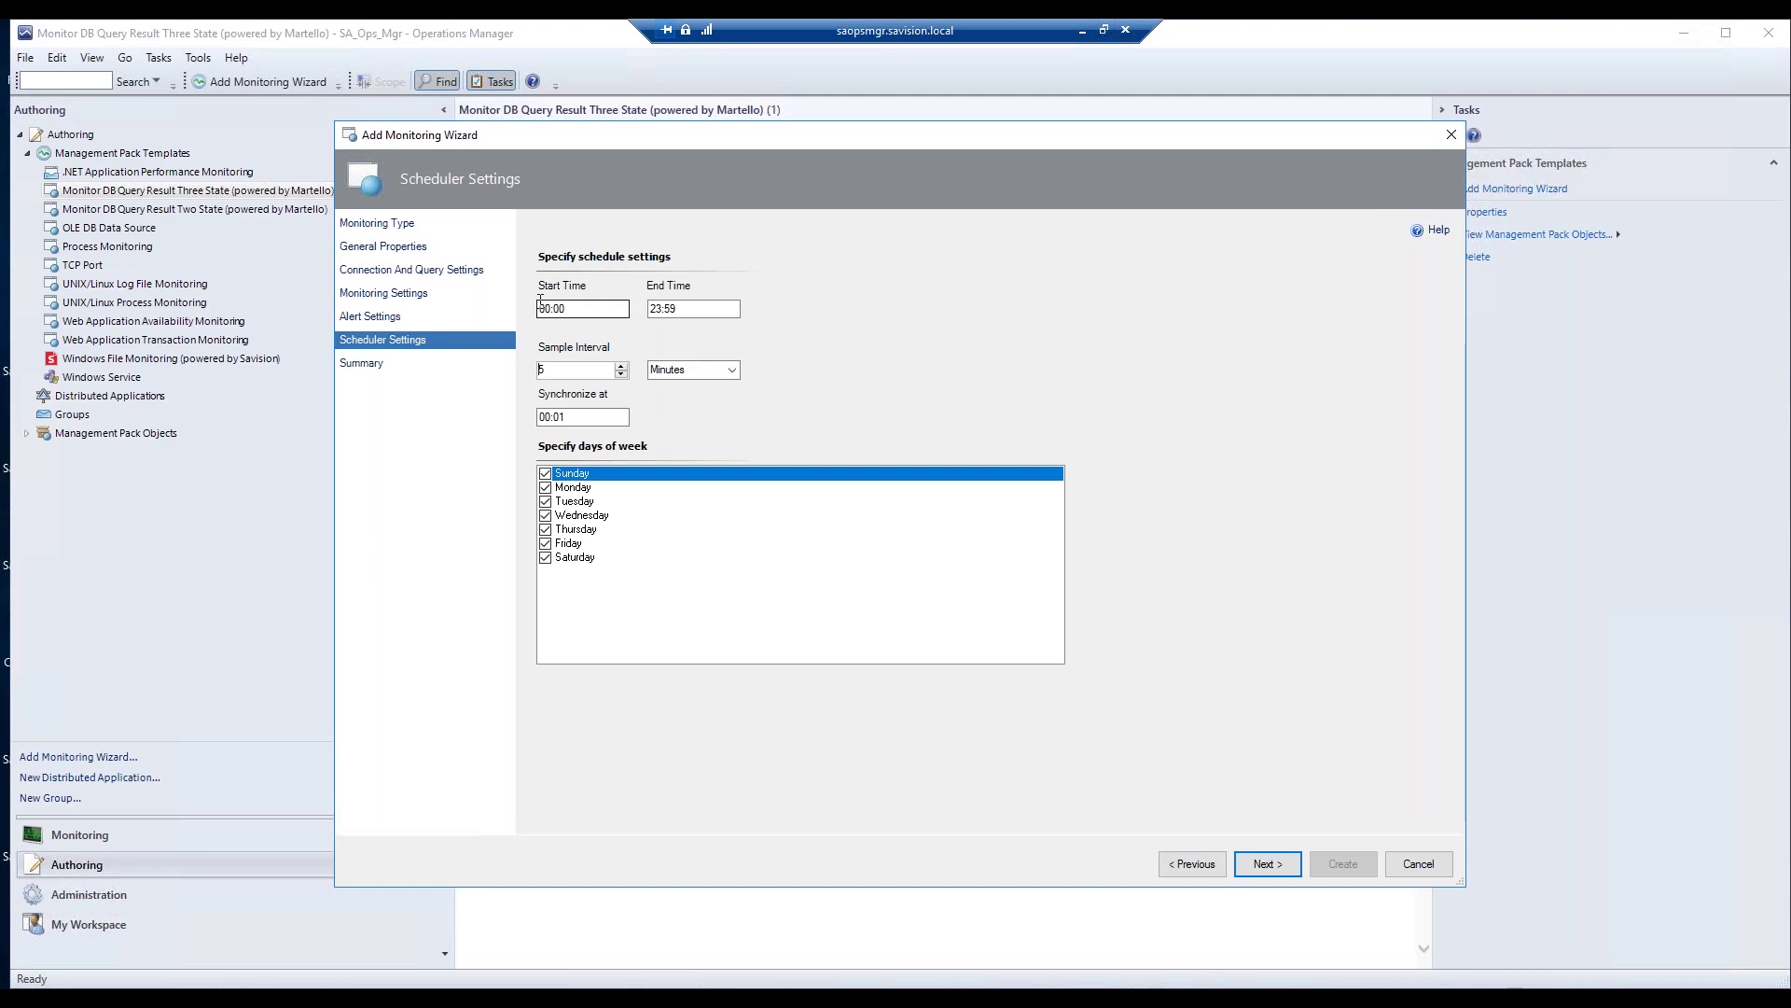
# Lower the sample interval in the scheduler settings and create the monitor.
pyautogui.click(622, 375)
pyautogui.click(623, 375)
pyautogui.click(622, 375)
pyautogui.click(1267, 868)
pyautogui.click(1344, 863)
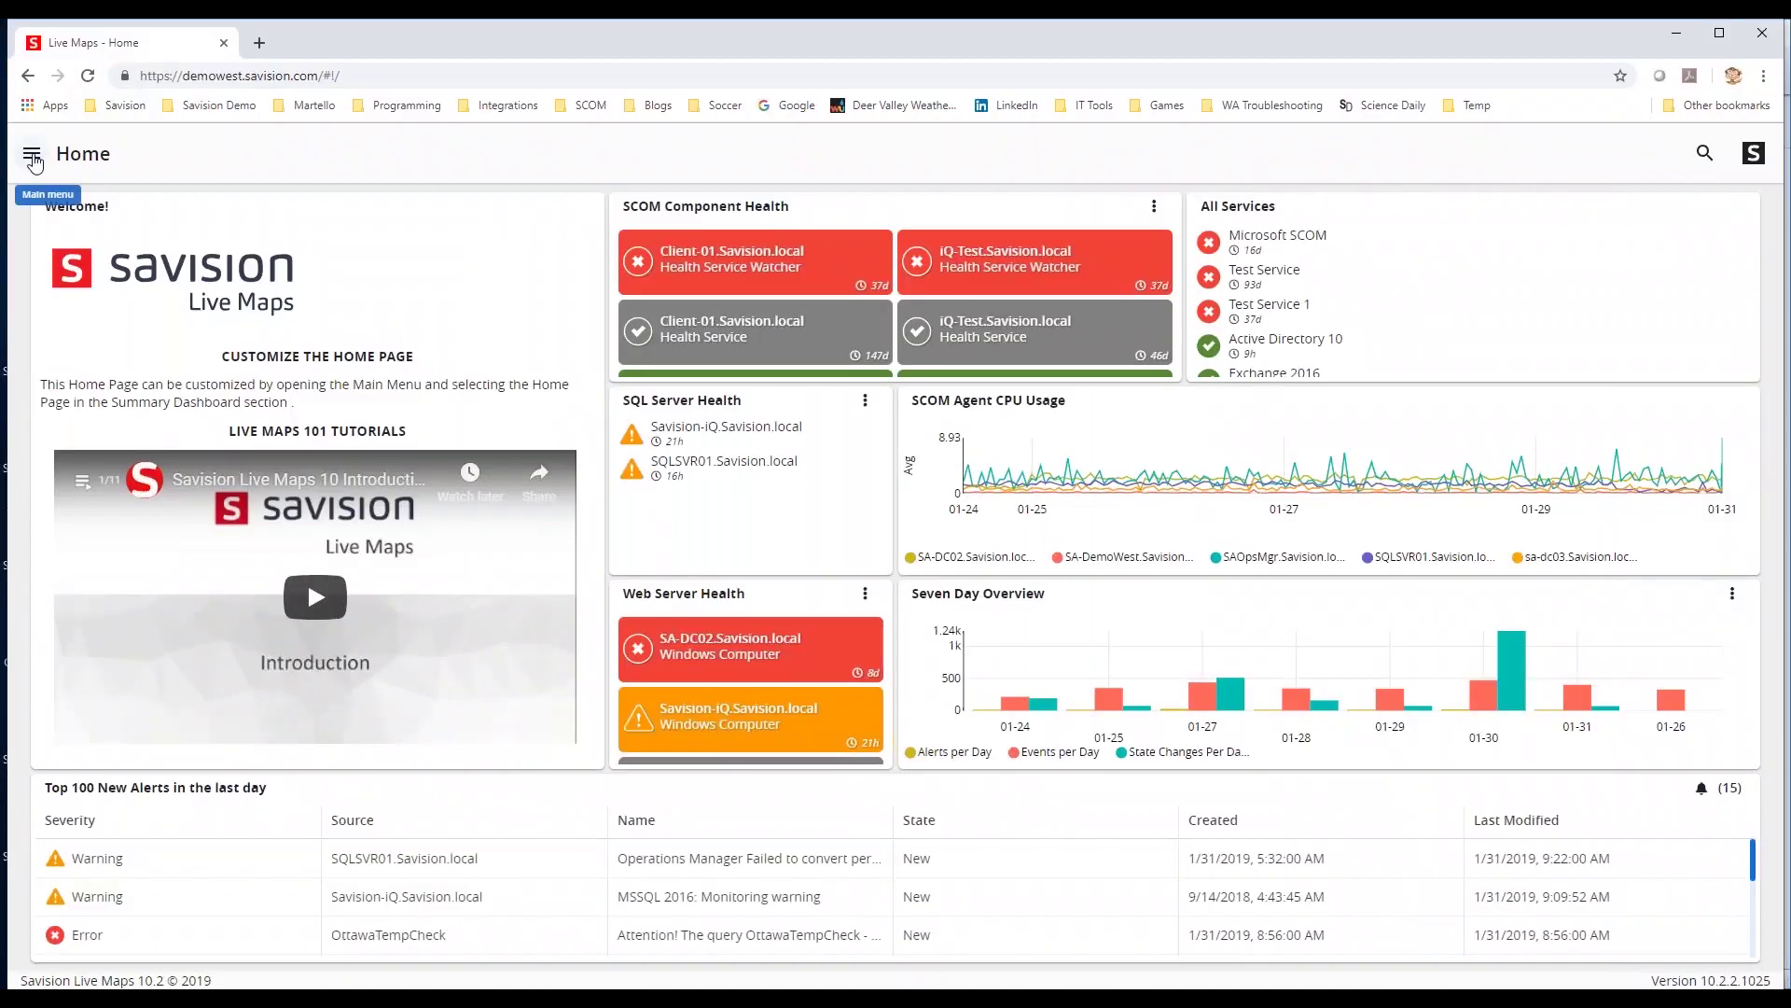
# Switch to Live Maps in the browser and open the summary dashboard UG #1 2019.
pyautogui.click(32, 153)
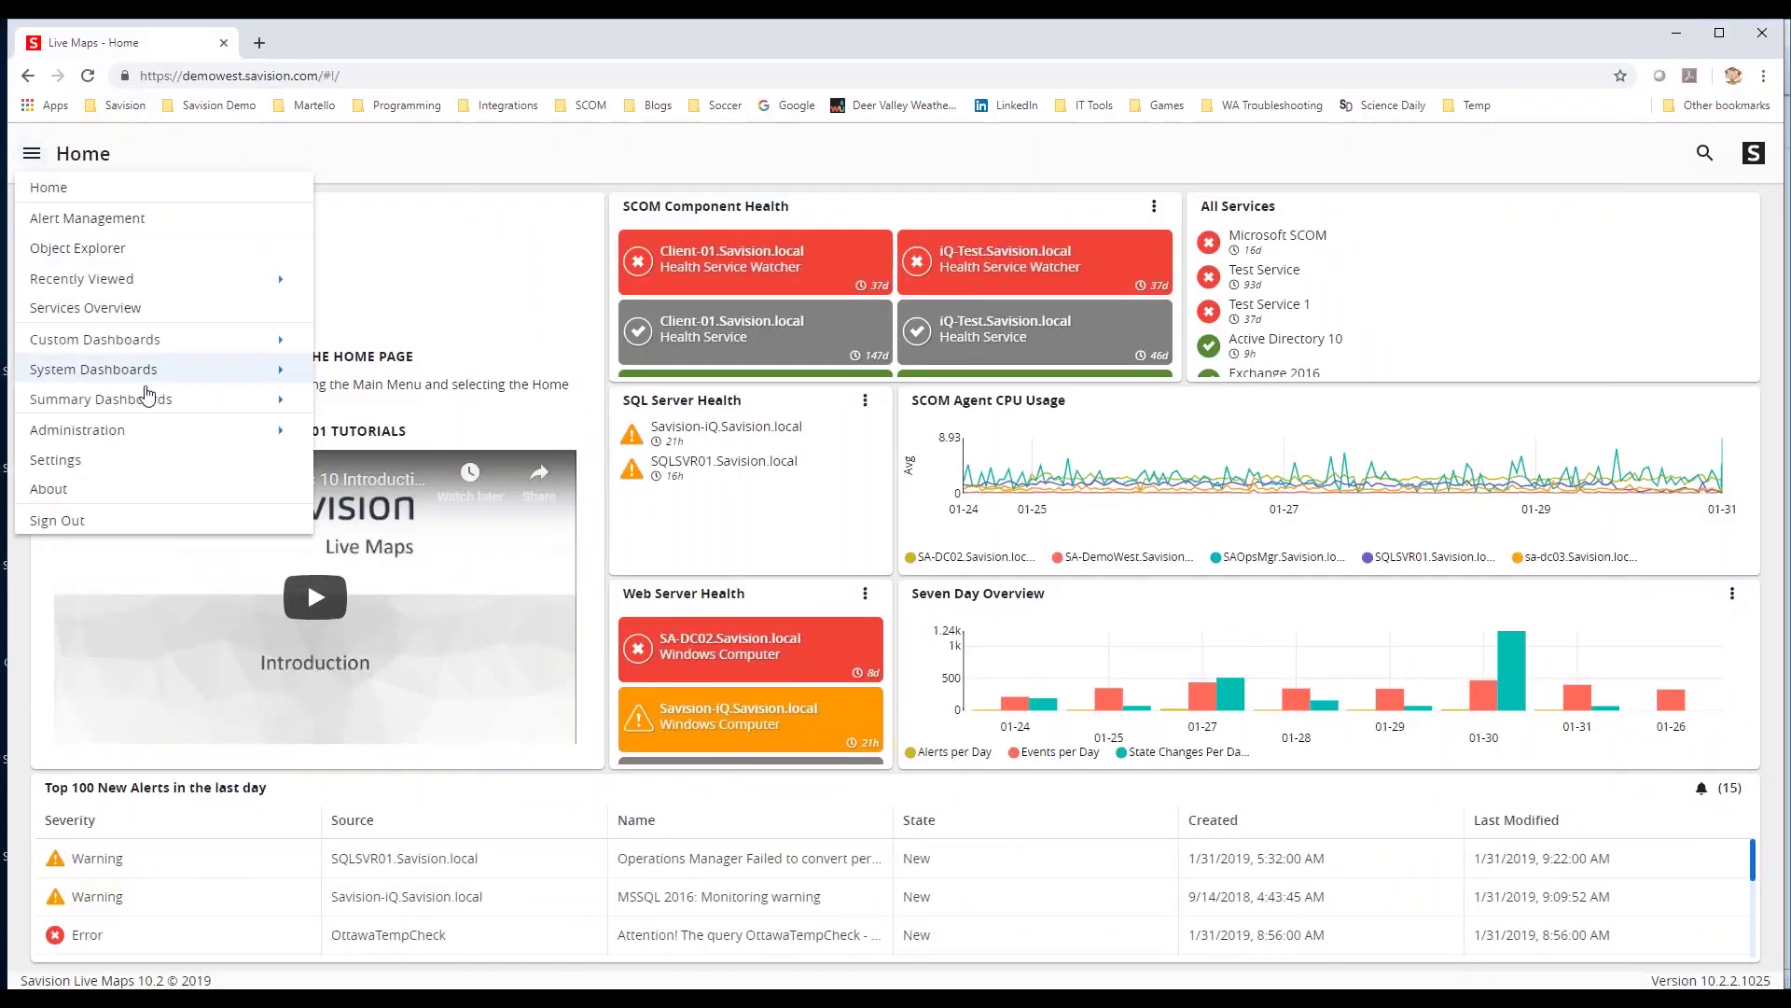
pyautogui.moveTo(234, 426)
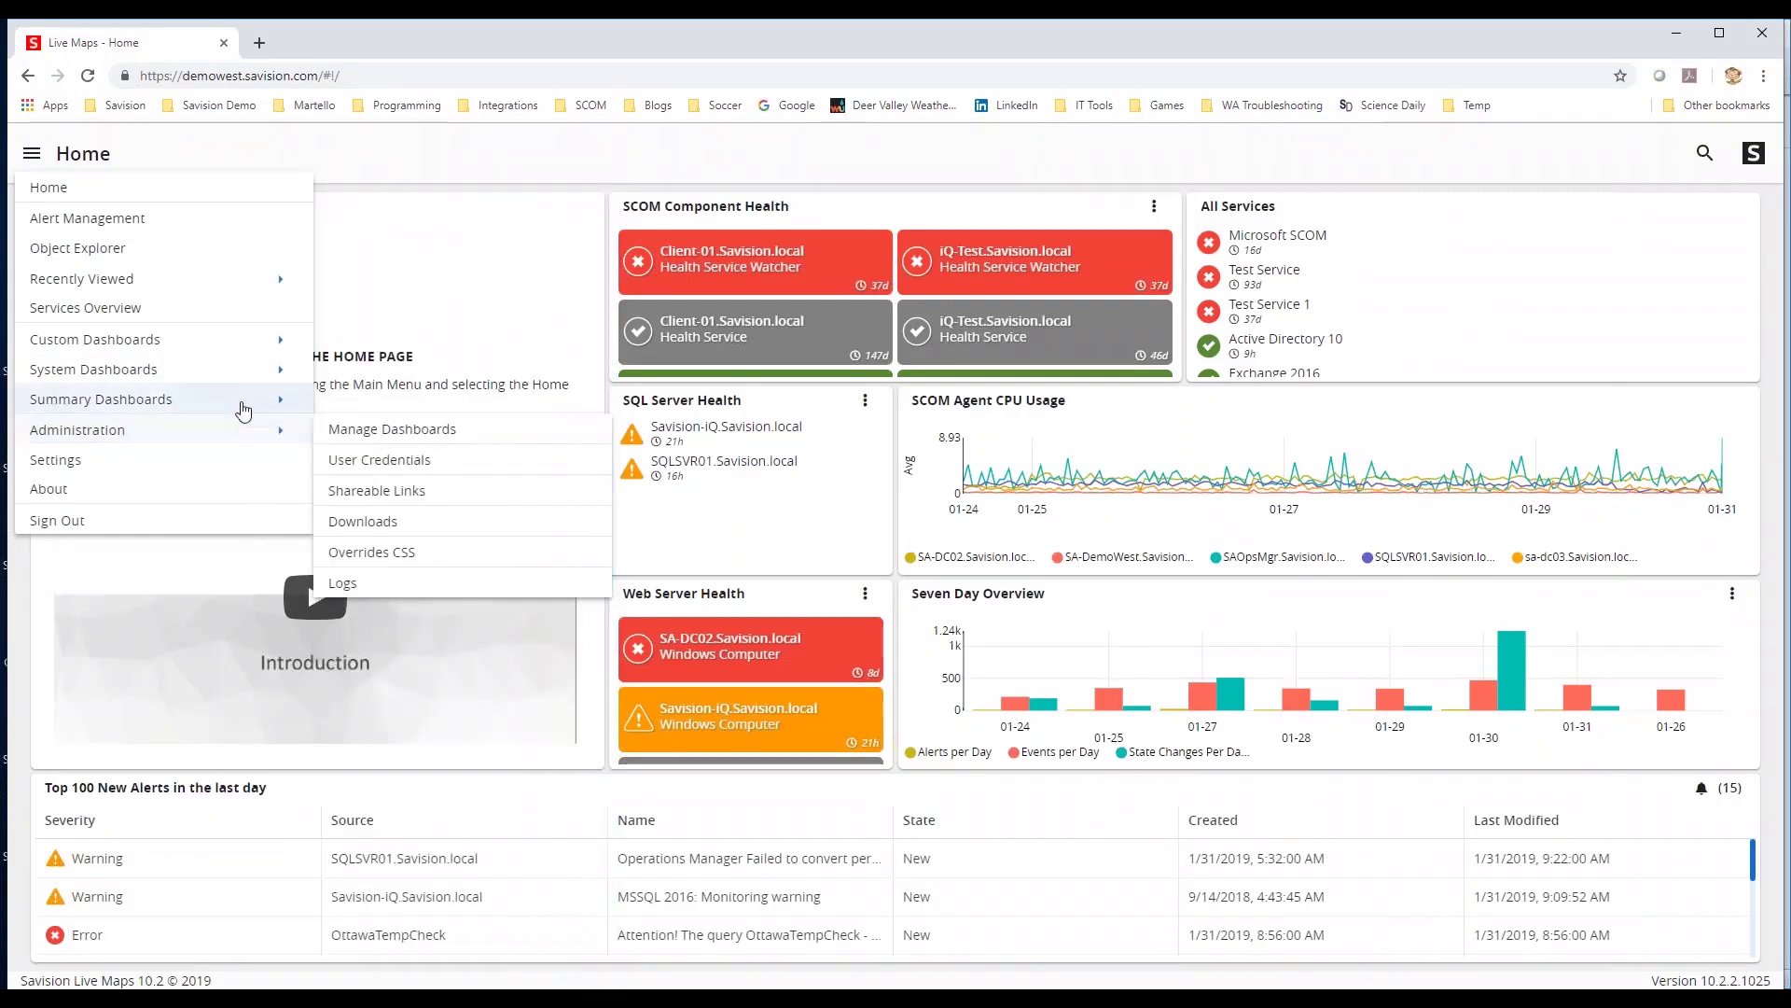
pyautogui.scroll(-2, 464, 832)
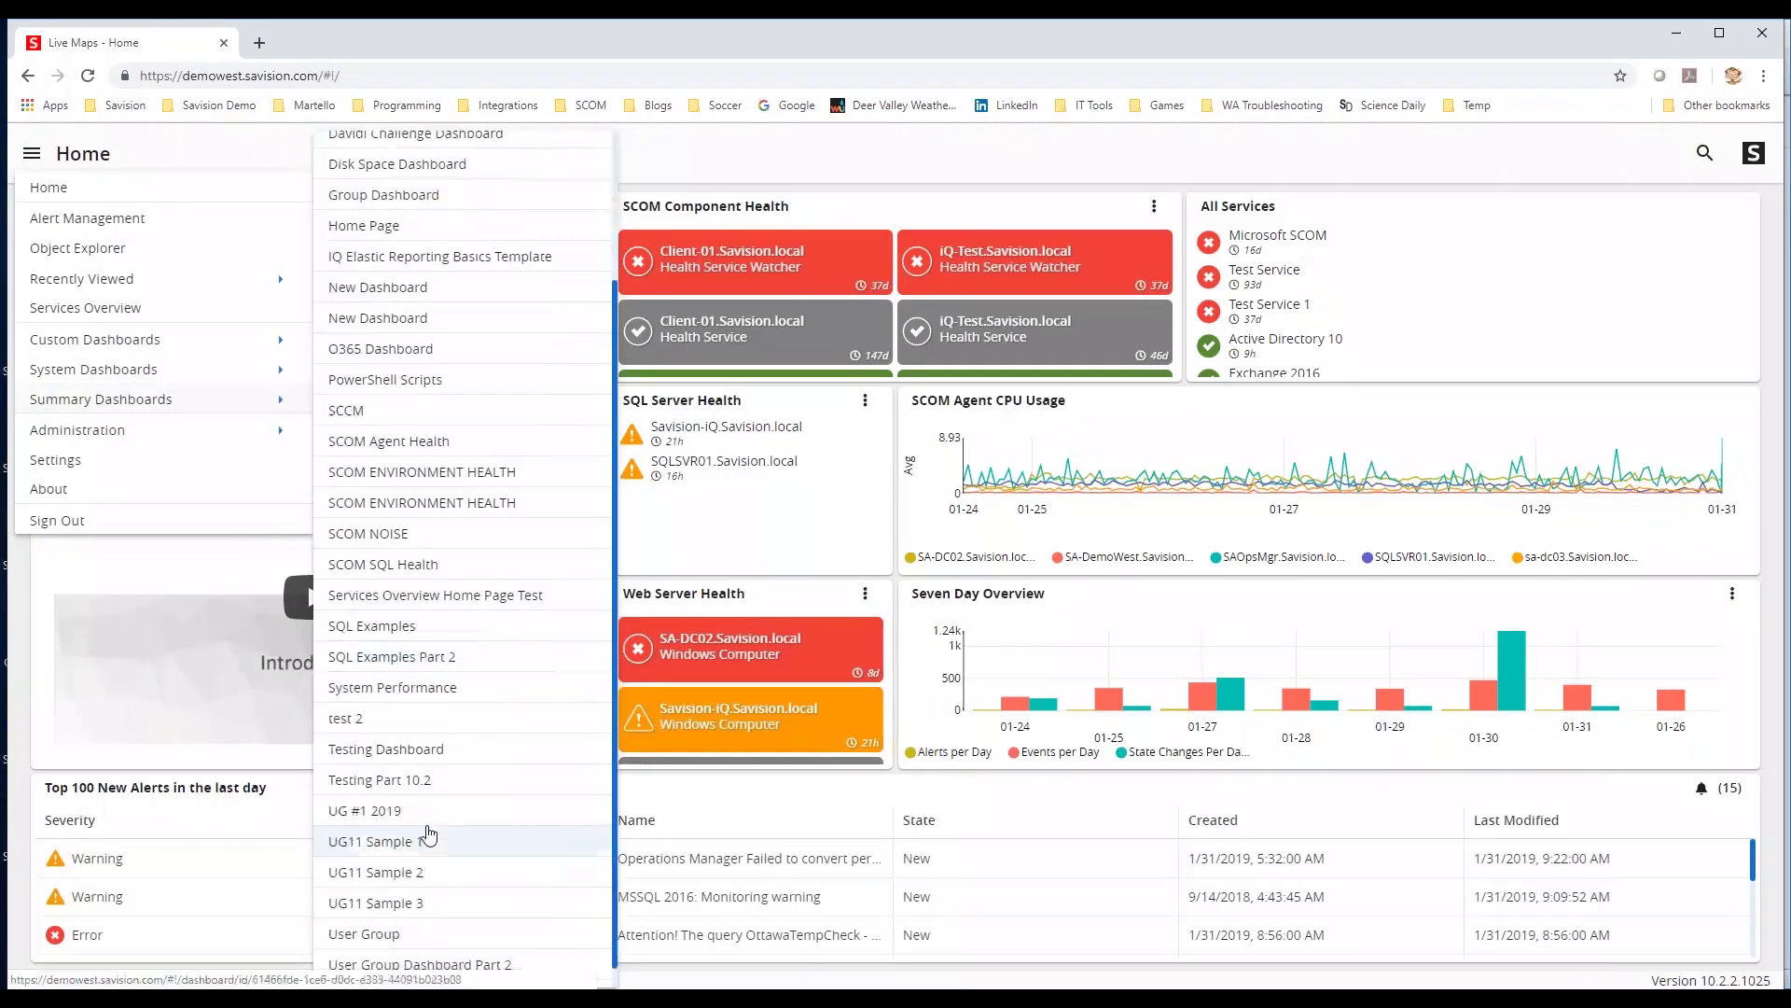
pyautogui.click(428, 812)
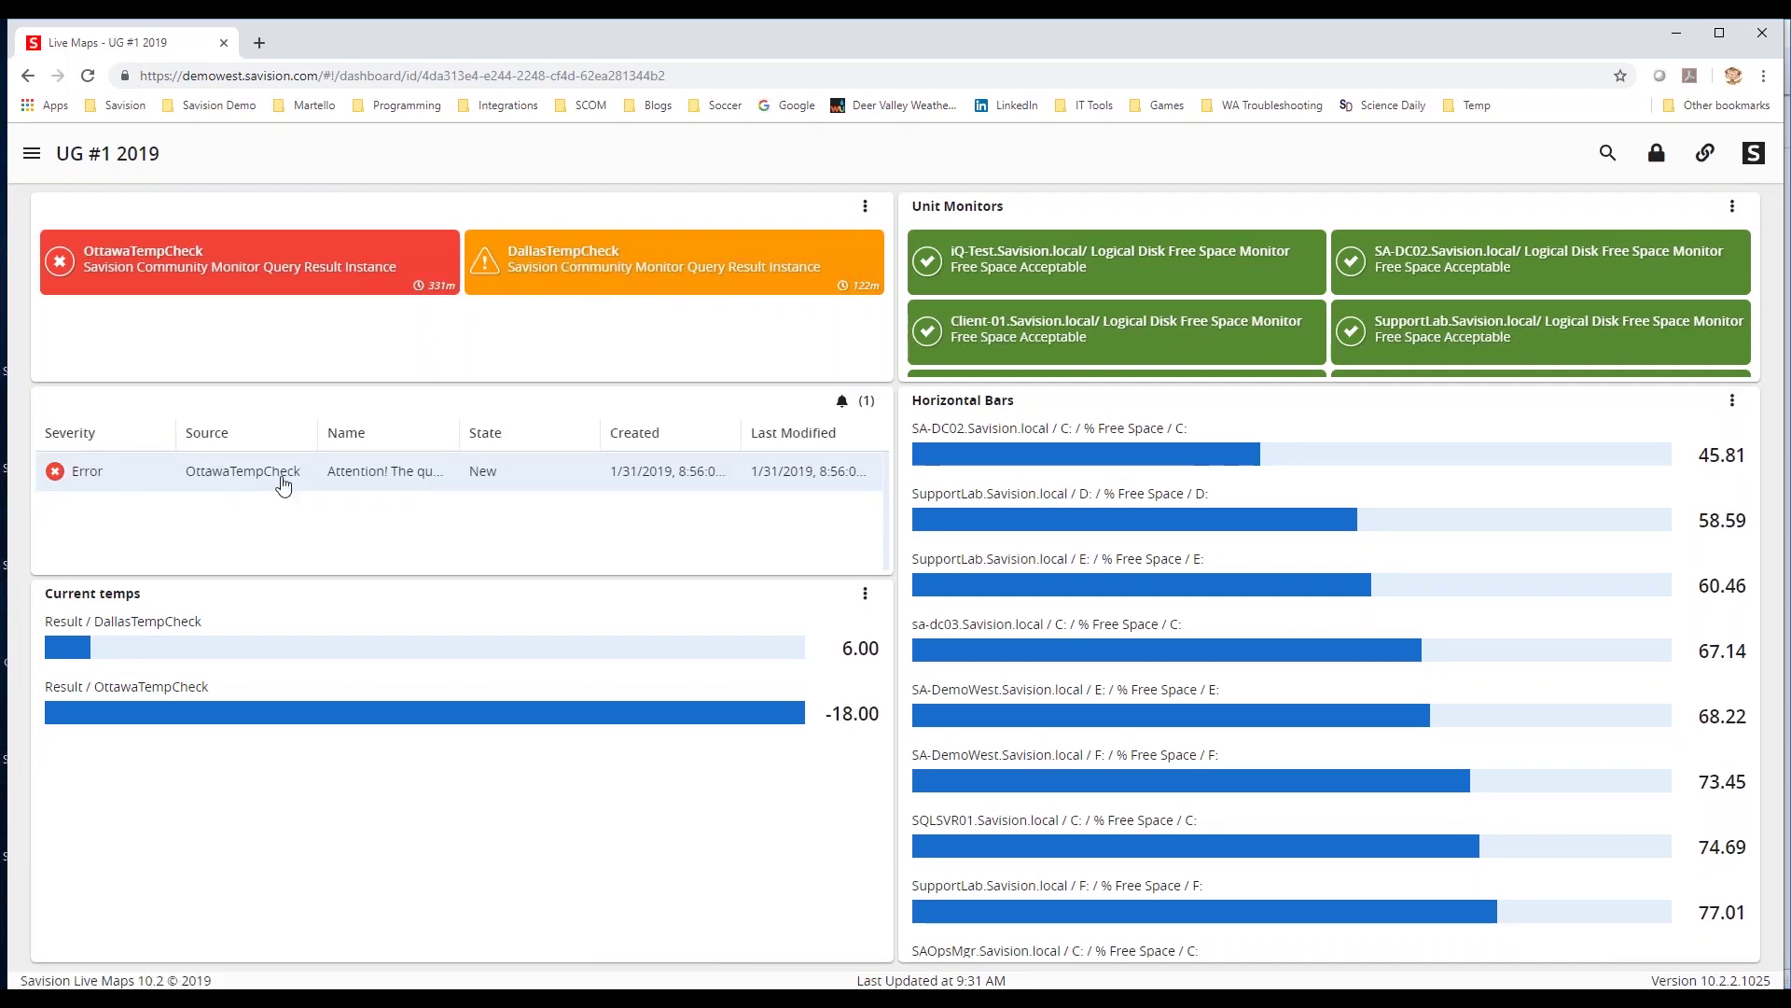
# Examine the OttawaTempCheck alert's details, including its full parameters, and close the details.
pyautogui.click(246, 481)
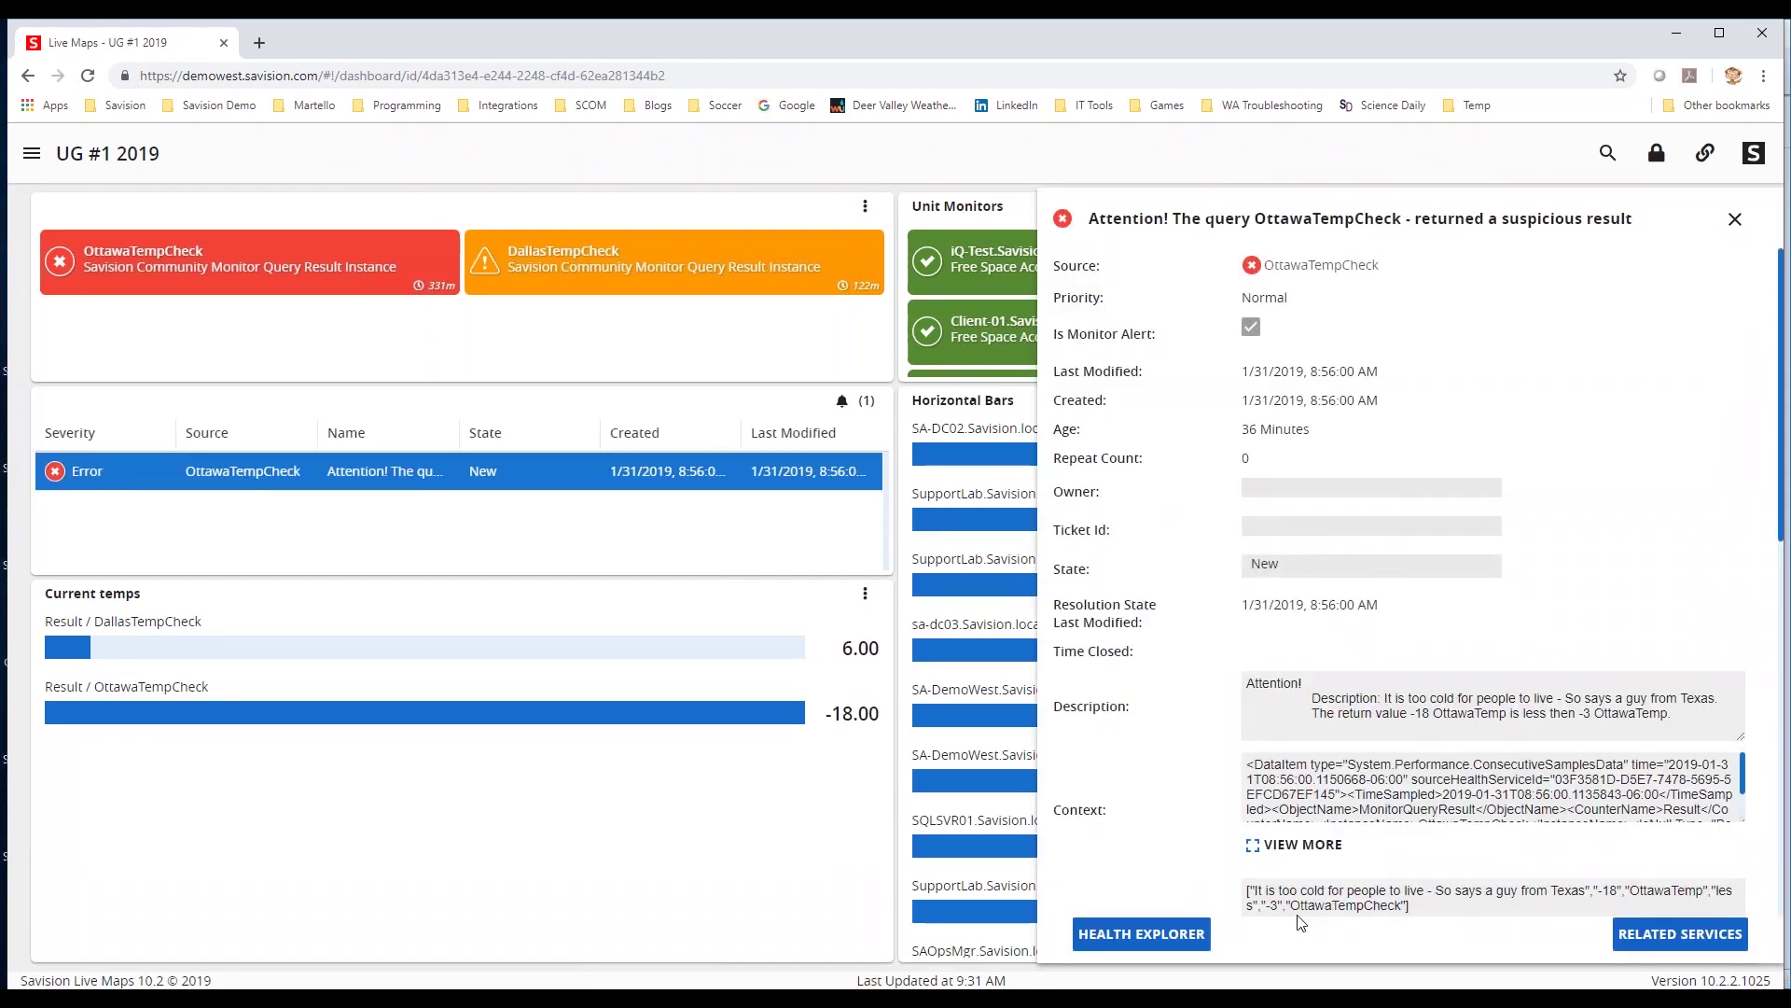
pyautogui.scroll(-1, 1511, 884)
pyautogui.scroll(-3, 1511, 884)
pyautogui.click(1296, 692)
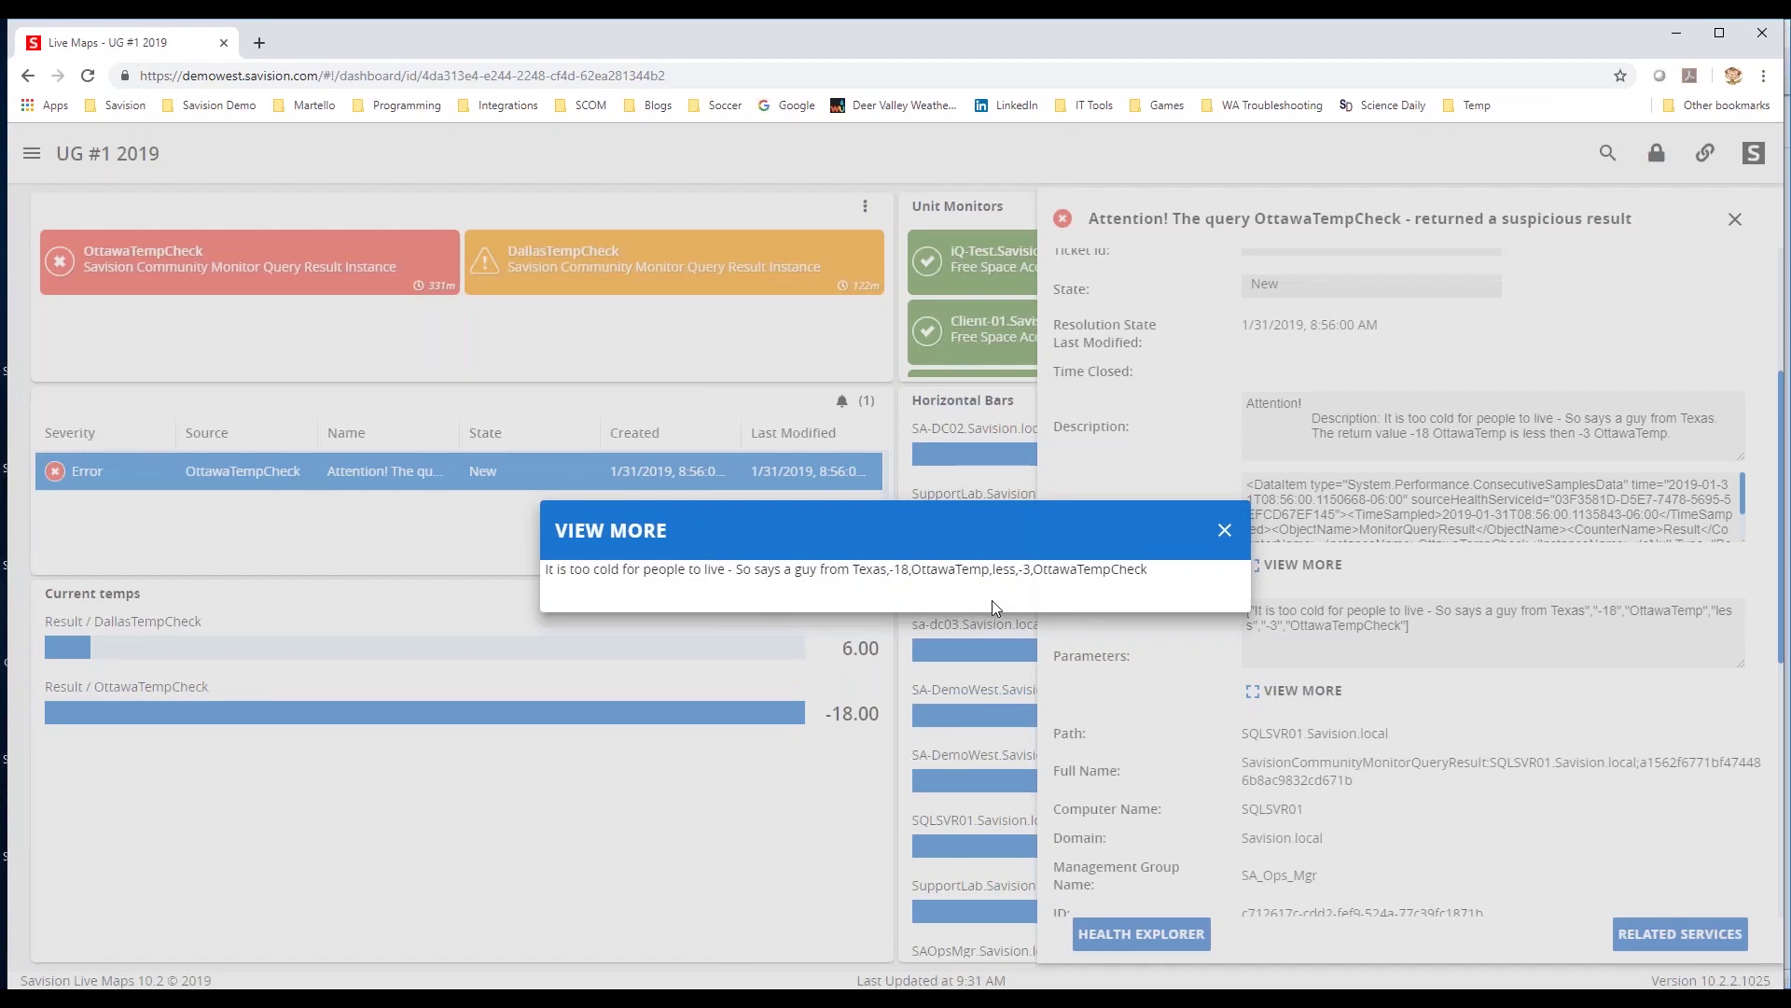
pyautogui.click(1225, 531)
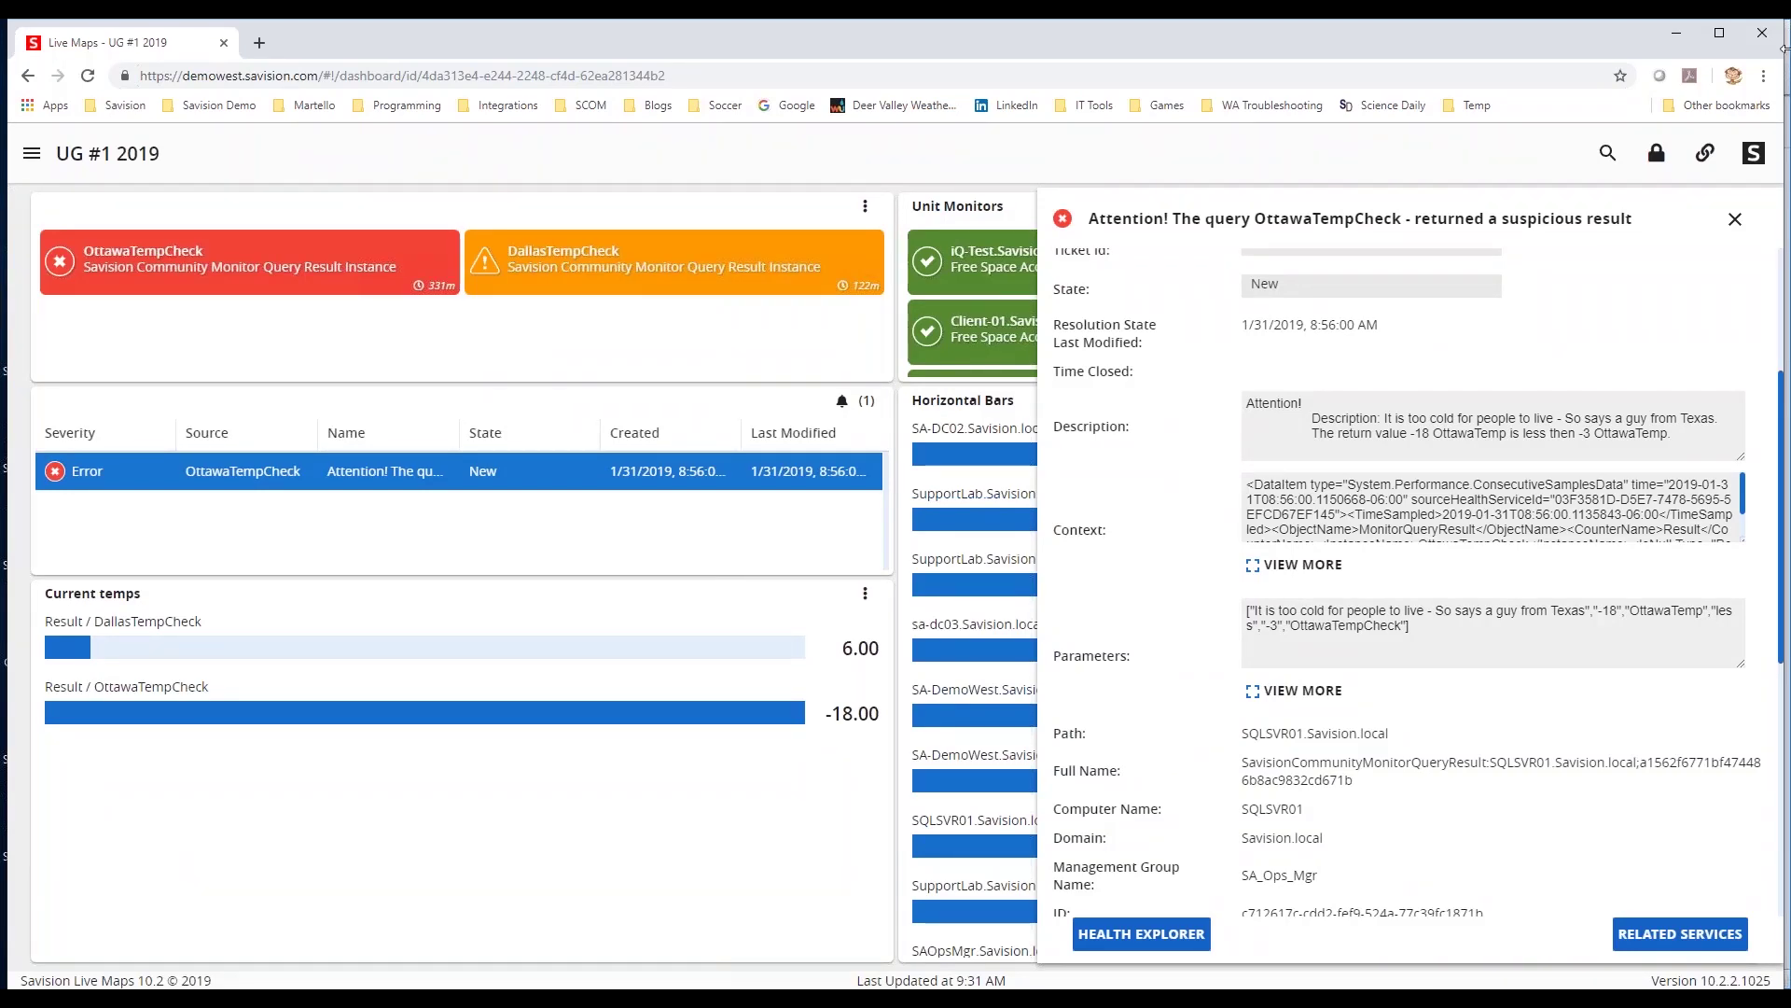
pyautogui.click(1735, 219)
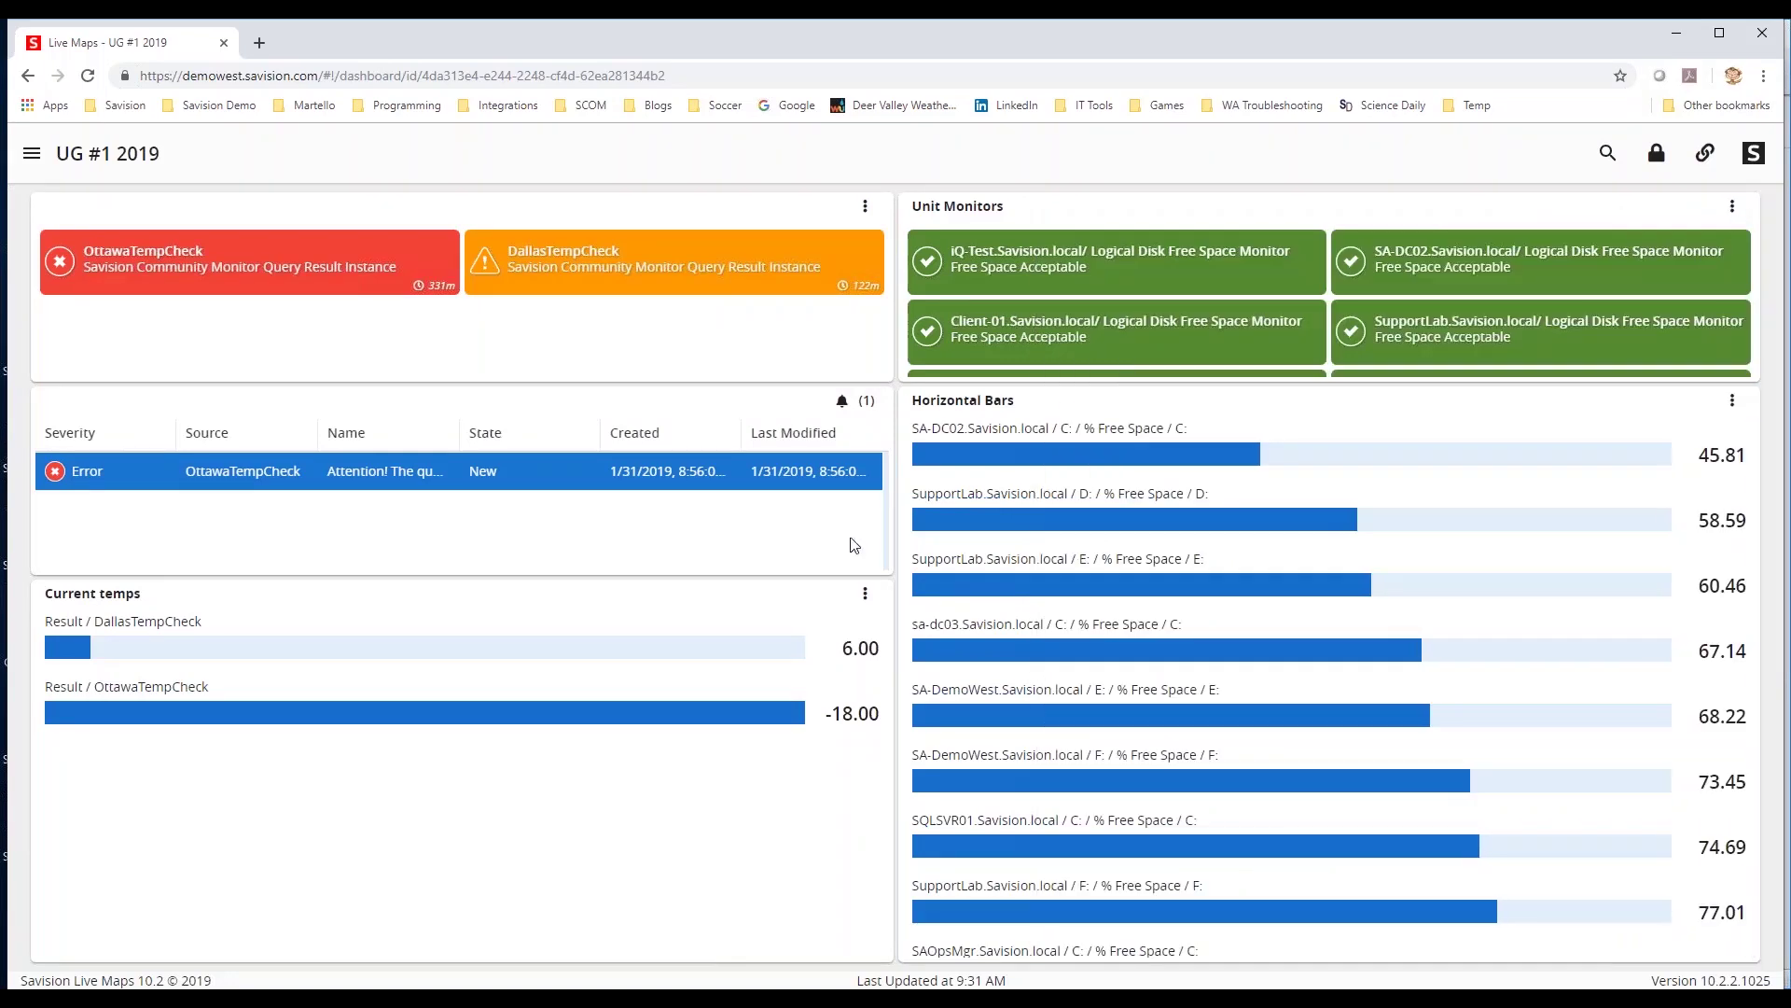
# View the Current temps widget as a line chart and a compact horizontal bar, and return it to Horizontal Bar.
pyautogui.click(864, 594)
pyautogui.click(898, 601)
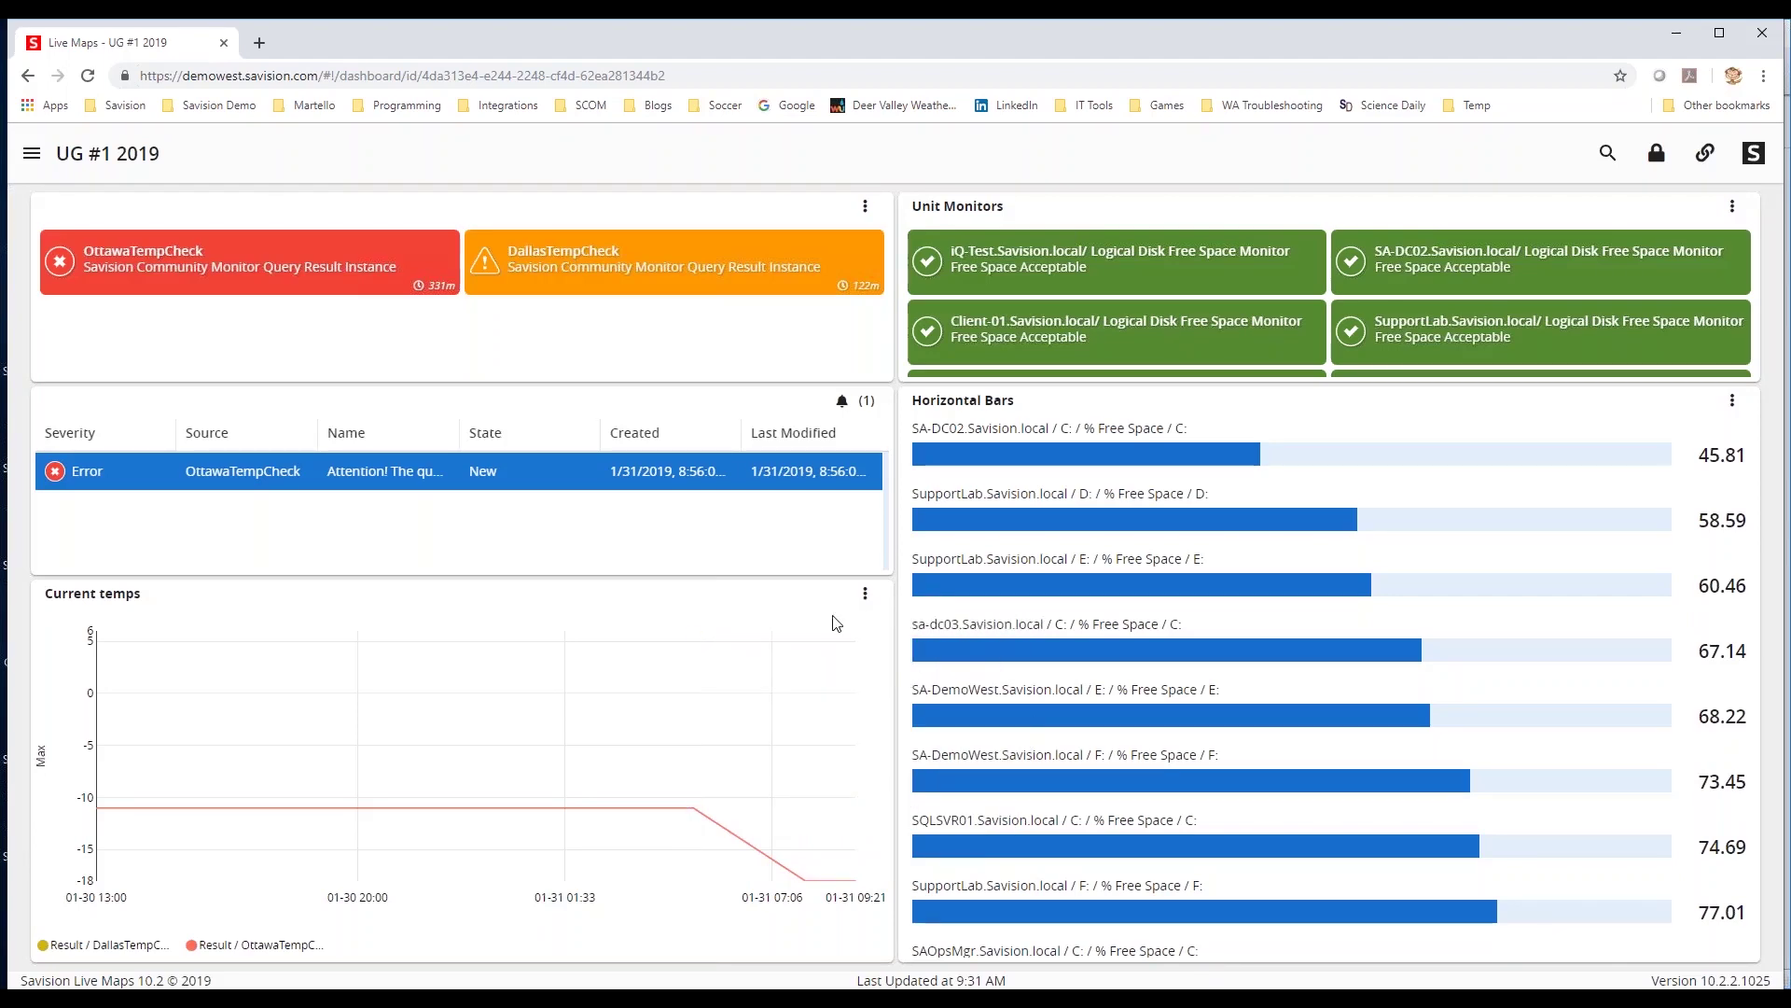
pyautogui.click(865, 593)
pyautogui.click(945, 692)
pyautogui.click(866, 593)
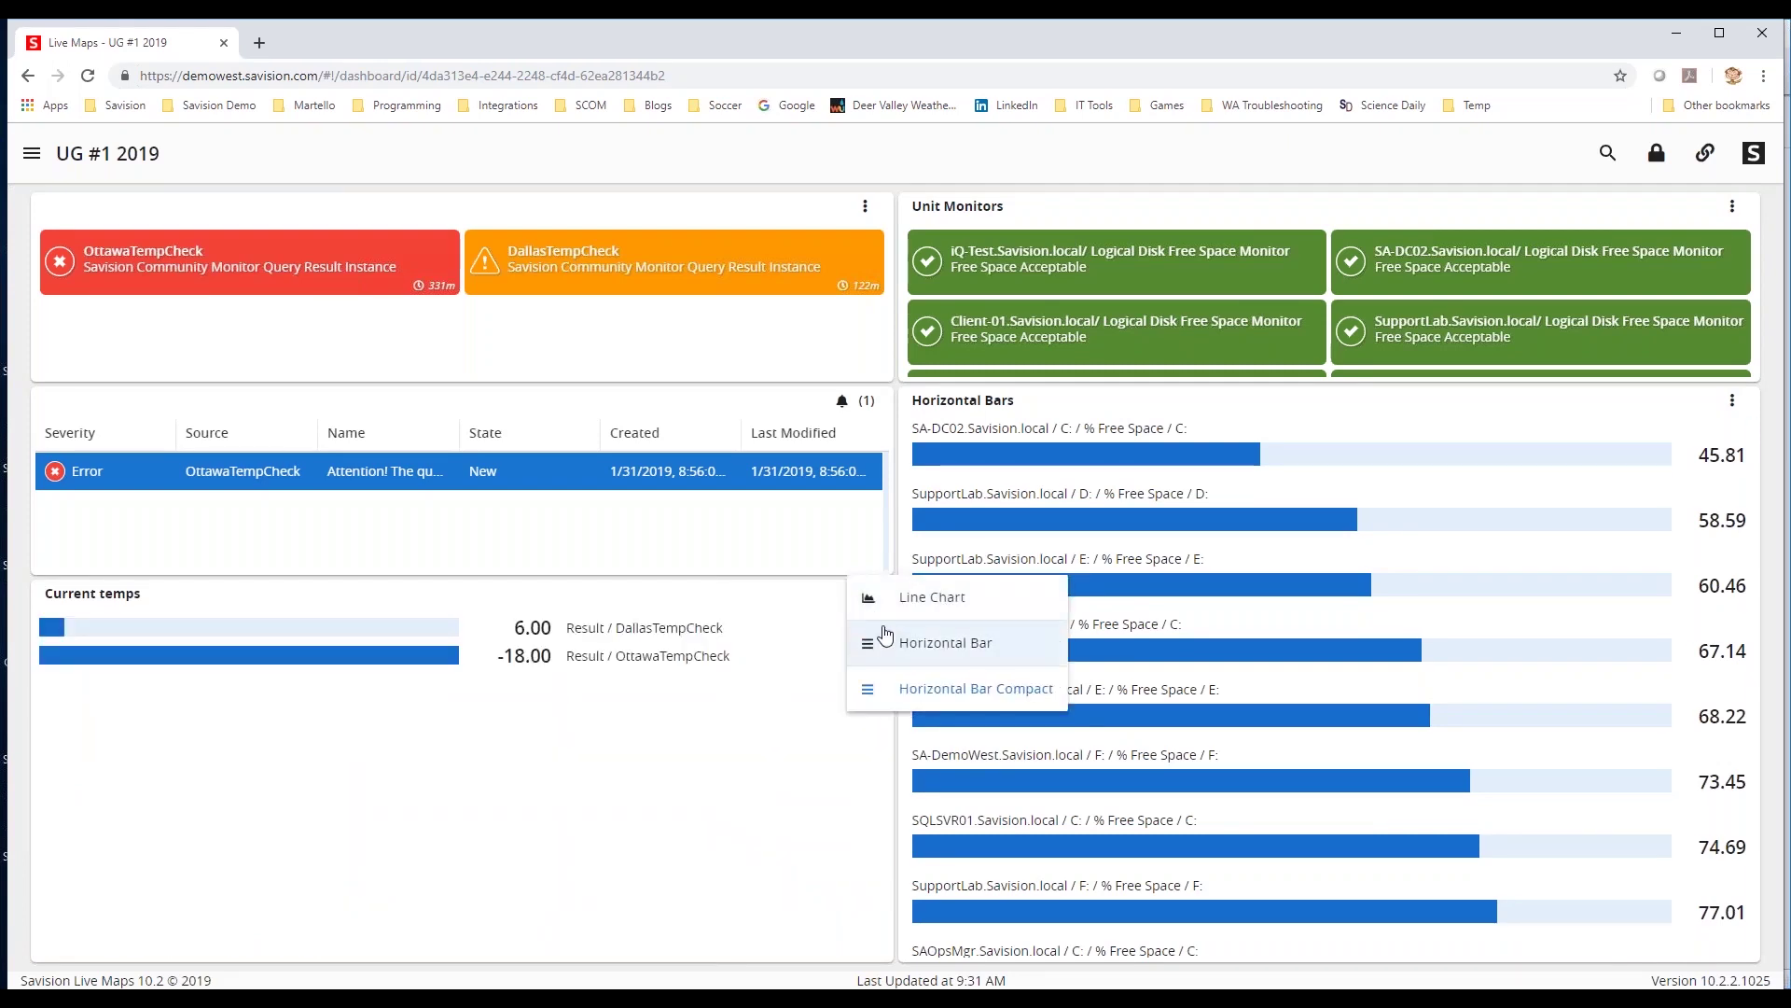
pyautogui.click(919, 642)
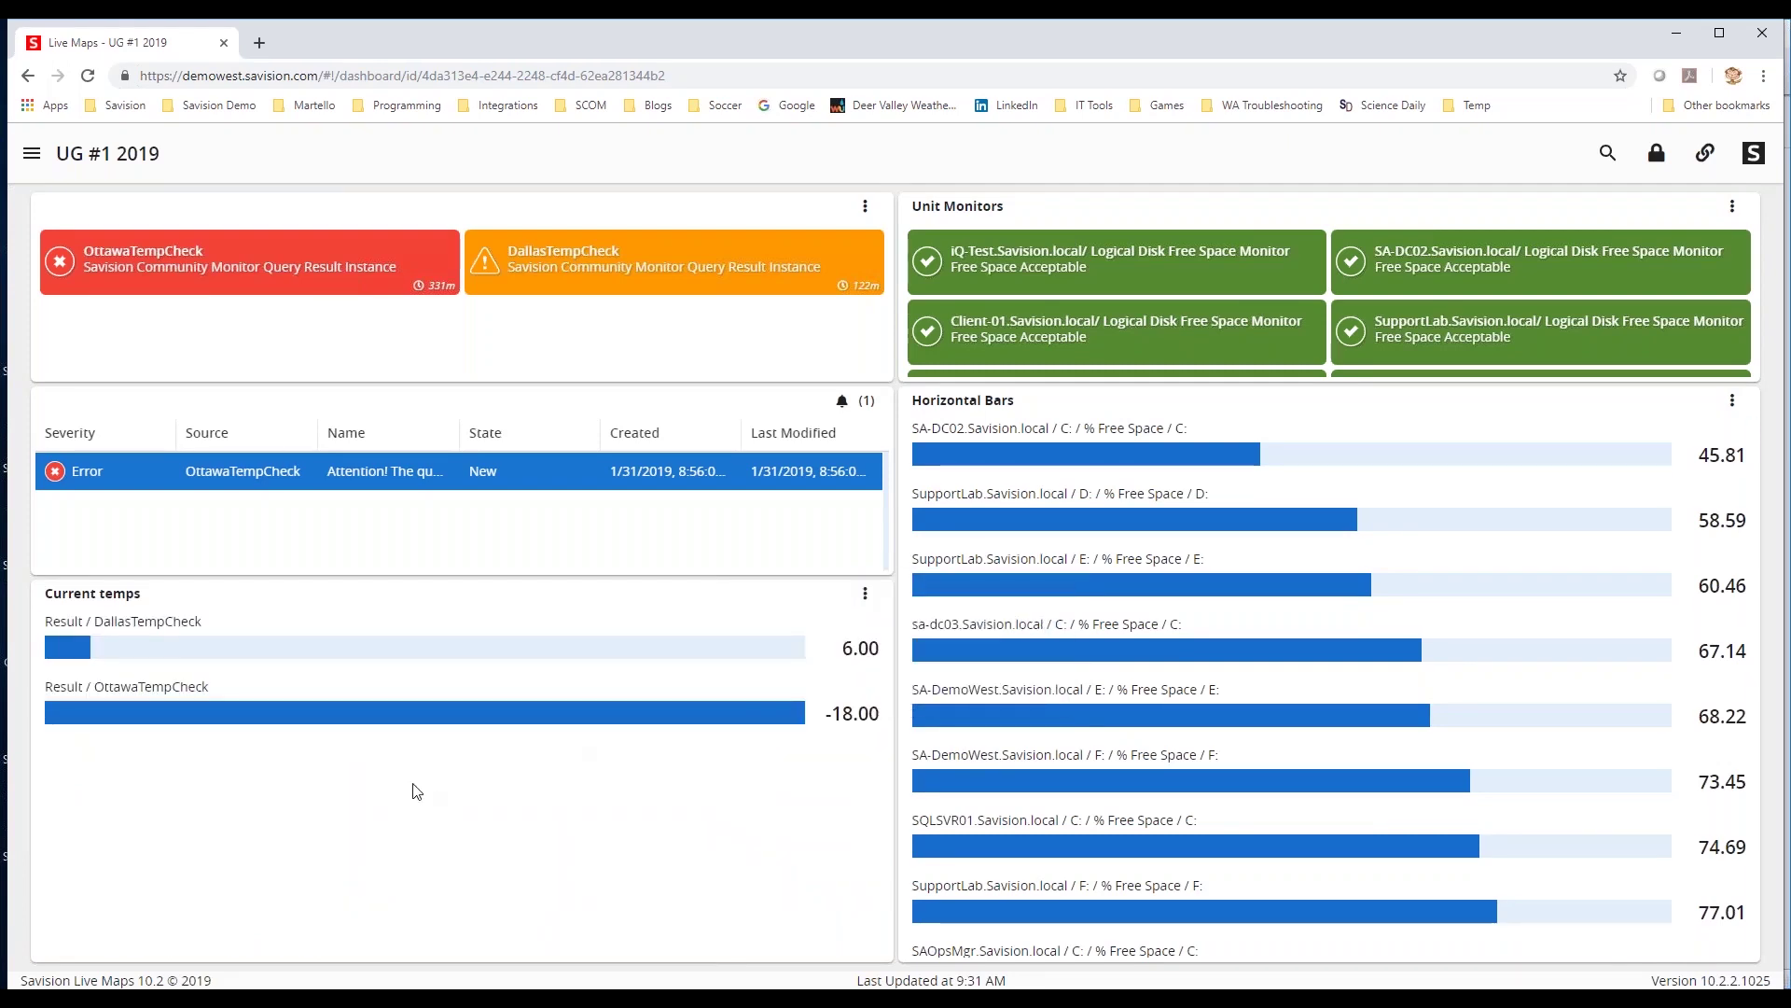